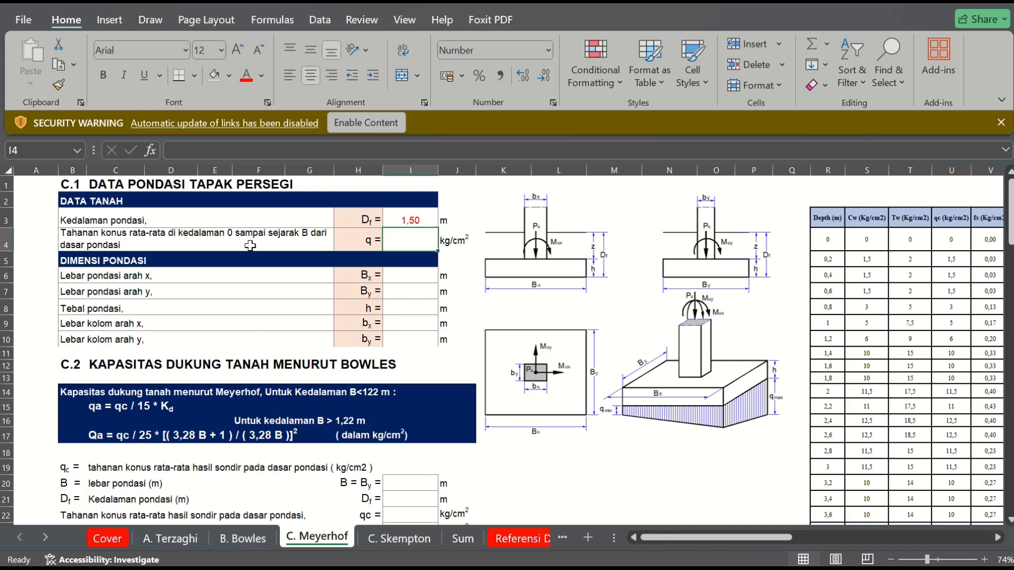
Shorten the label beside q under DATA TANAH to "Tahanan konus".
{"action": "double_click", "coordinate": [252, 246]}
{"action": "left_click_drag", "start_coordinate": [144, 261], "coordinate": [138, 248]}
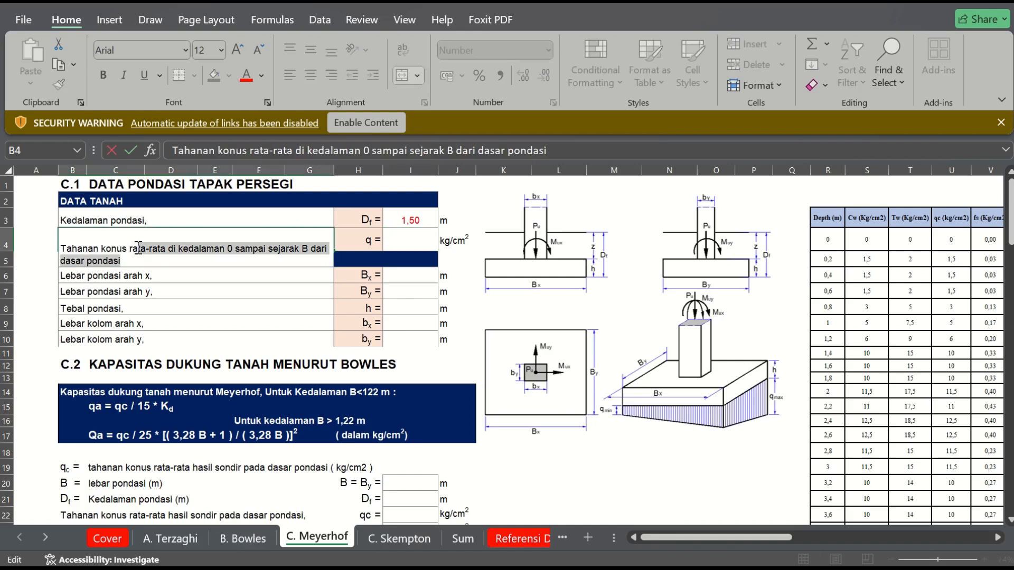
{"action": "key", "text": "BackSpace"}
{"action": "key", "text": "Return"}
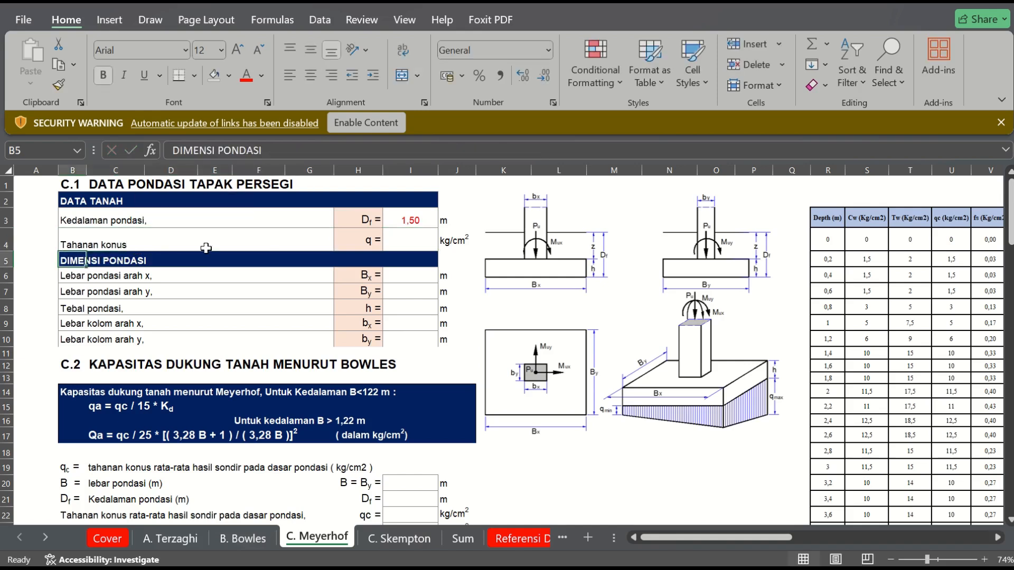
{"action": "left_click", "coordinate": [413, 246]}
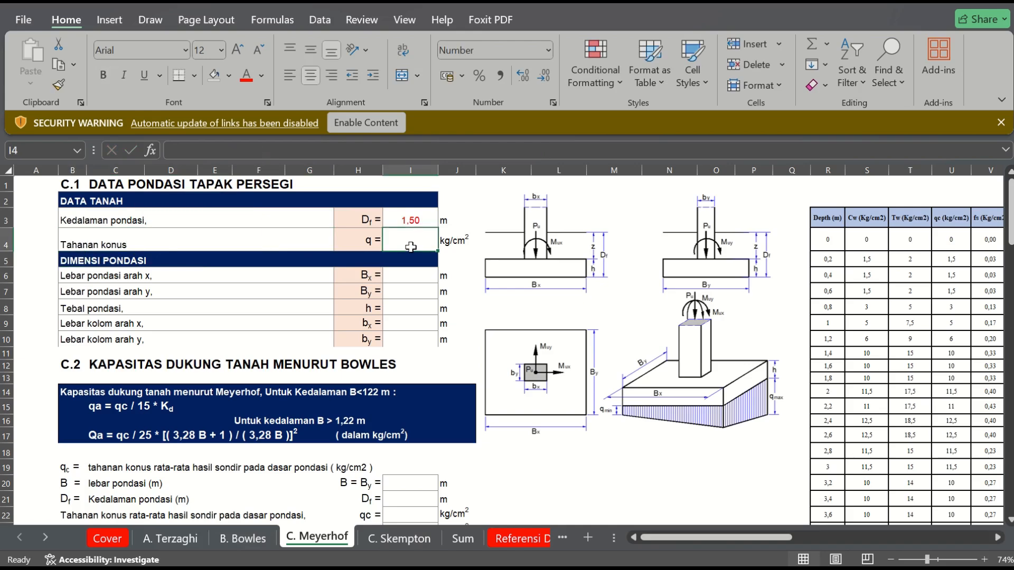
{"action": "type", "text": "="}
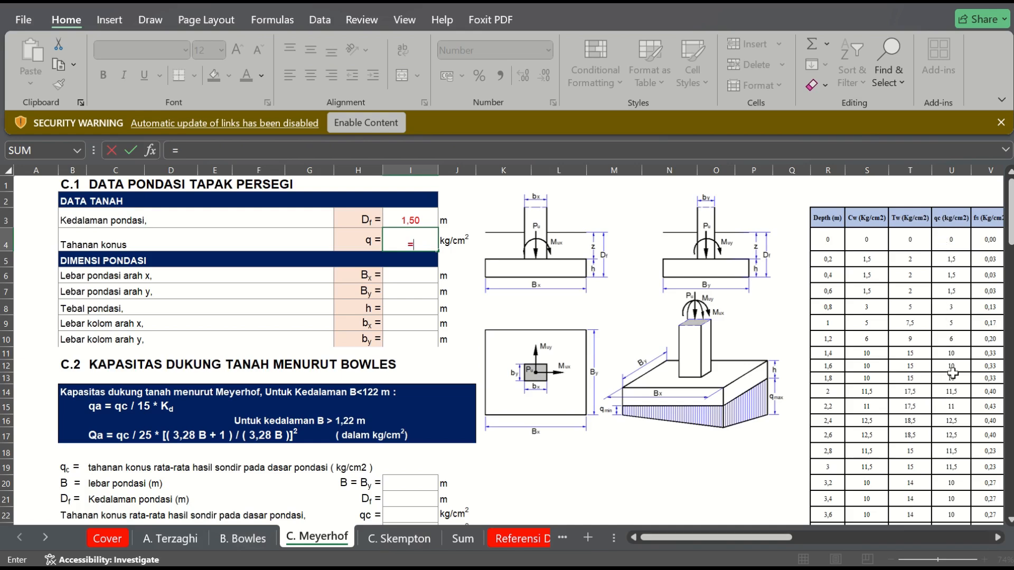
{"action": "key", "text": "Escape"}
Set the foundation depth Df to 1,4 m and link the cone resistance q to the 1,4 m depth's qc value with =U11.
{"action": "key", "text": "Up"}
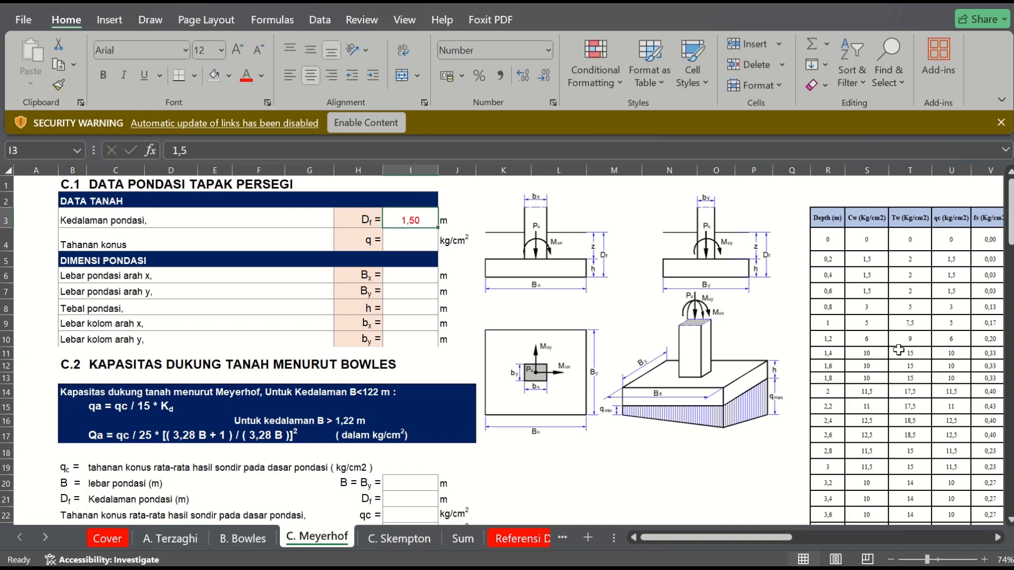
{"action": "type", "text": "1,5"}
{"action": "key", "text": "Return"}
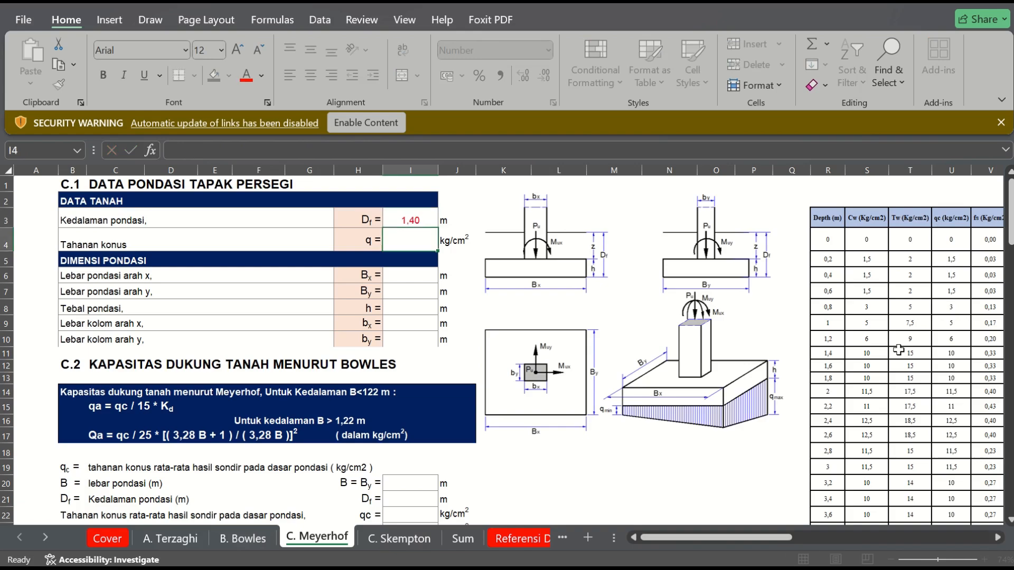
{"action": "type", "text": "="}
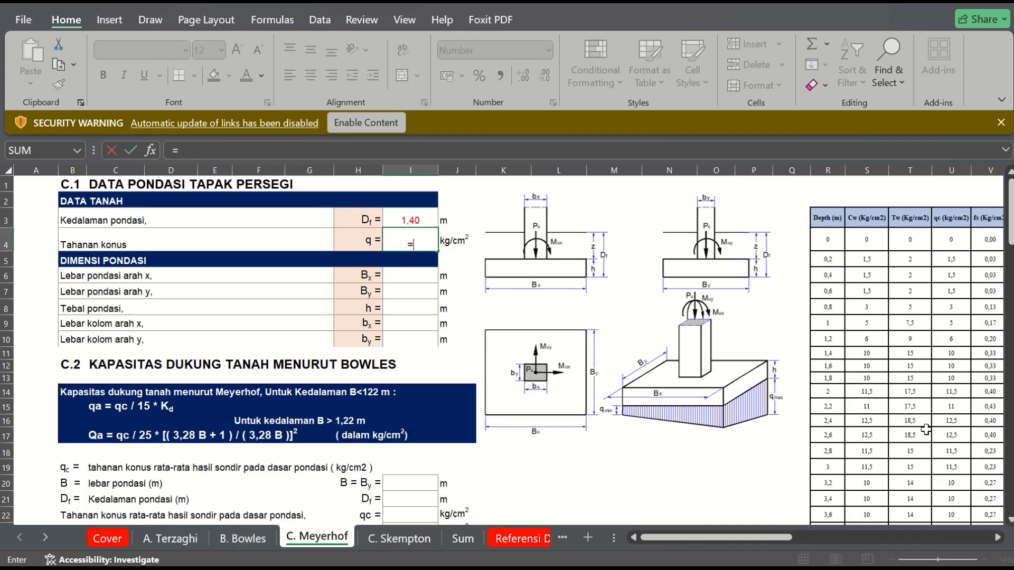
{"action": "left_click", "coordinate": [945, 352]}
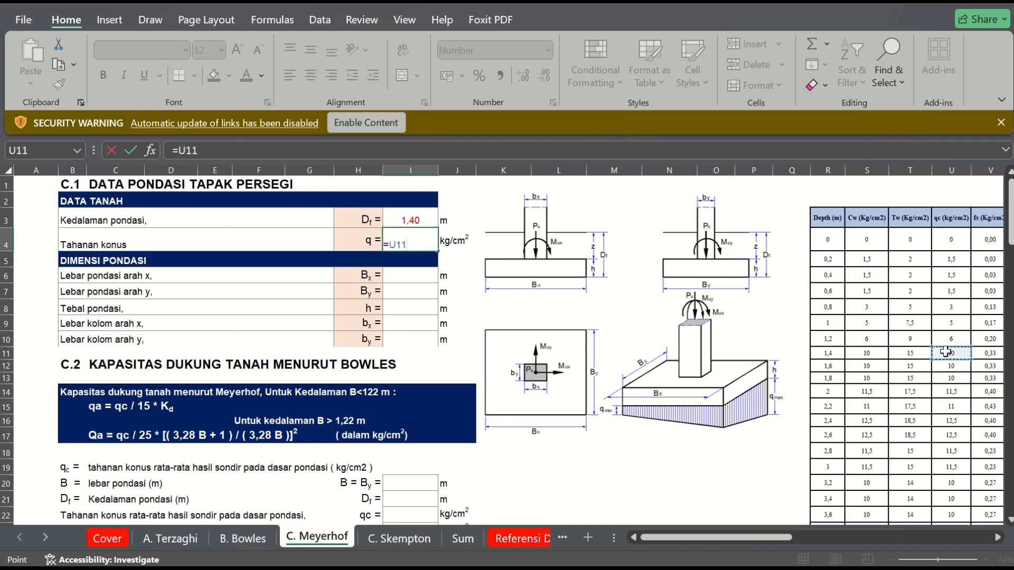
{"action": "key", "text": "Return"}
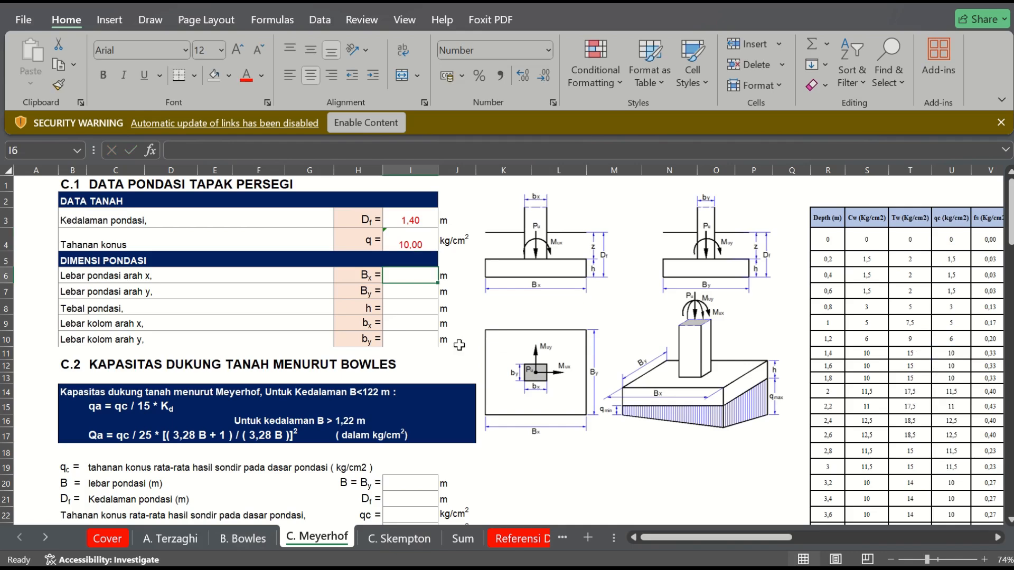
Set the foundation widths Bx and By to 1,5 m each.
{"action": "type", "text": "1,5"}
{"action": "key", "text": "Return"}
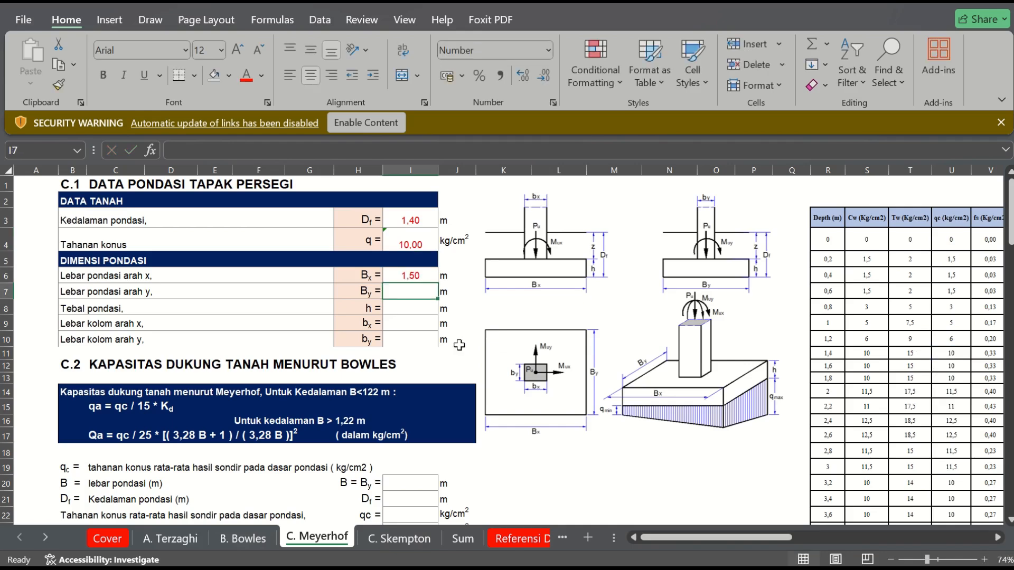
{"action": "type", "text": "1,5"}
{"action": "key", "text": "Return"}
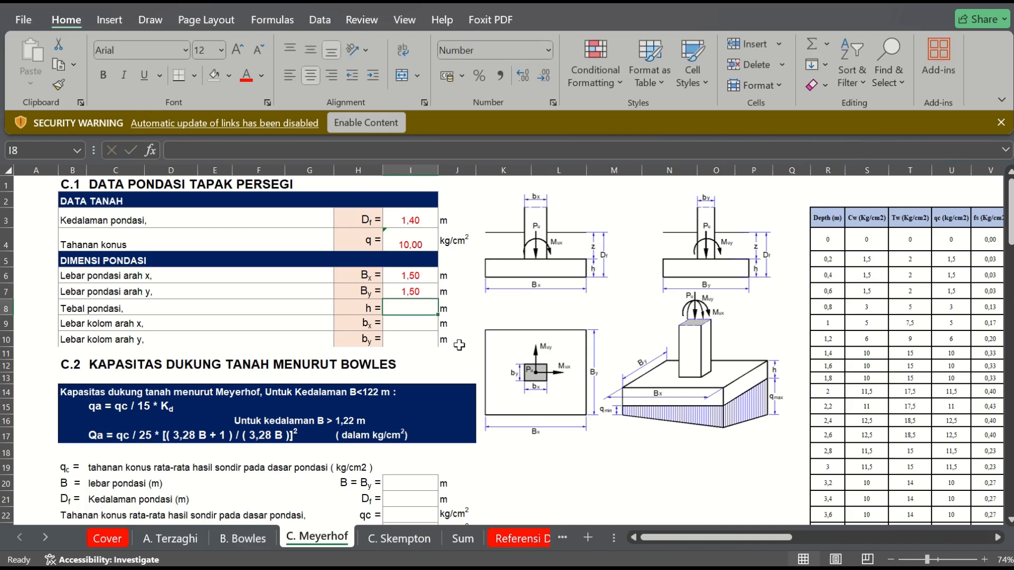
Set the foundation thickness h and the column widths bx and by to 0,3 m each.
{"action": "left_click", "coordinate": [396, 274]}
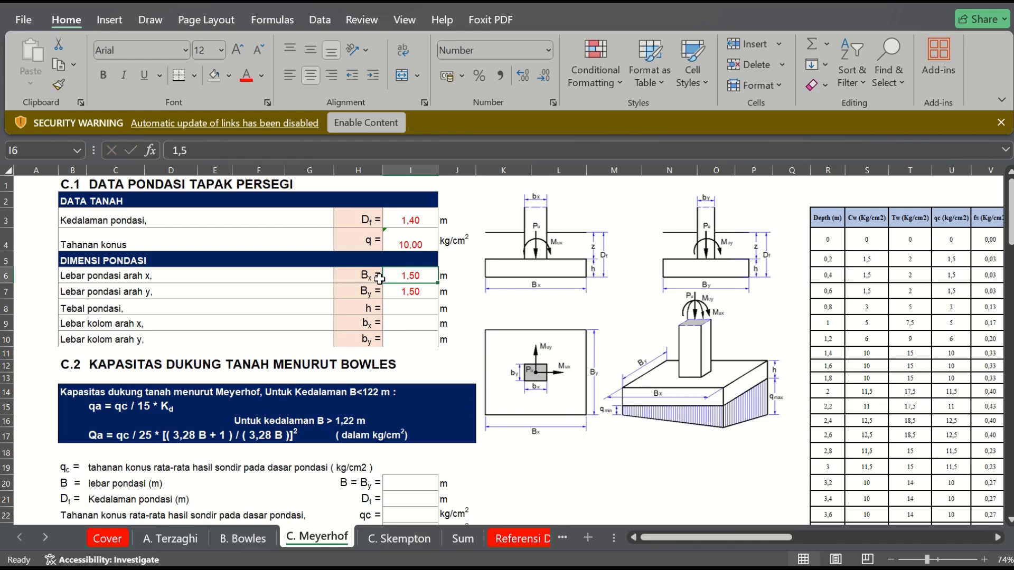
{"action": "left_click", "coordinate": [396, 307]}
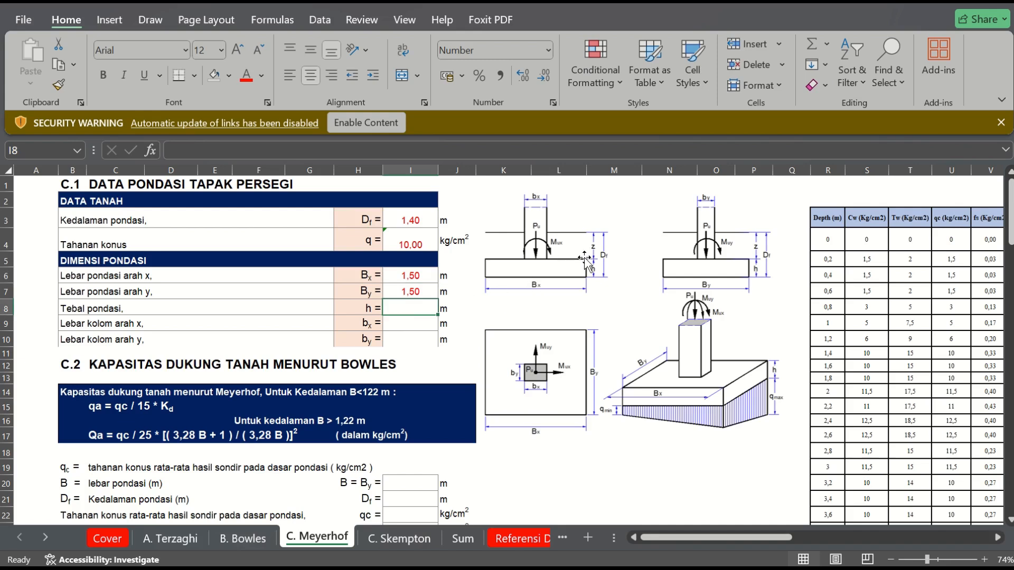
{"action": "type", "text": "0,3"}
{"action": "key", "text": "Return"}
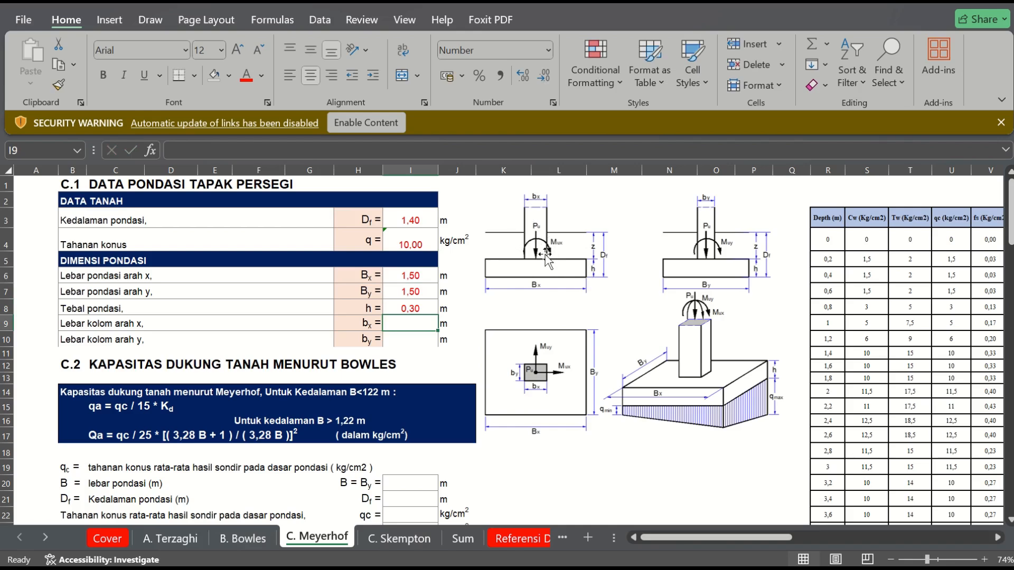
{"action": "type", "text": "0"}
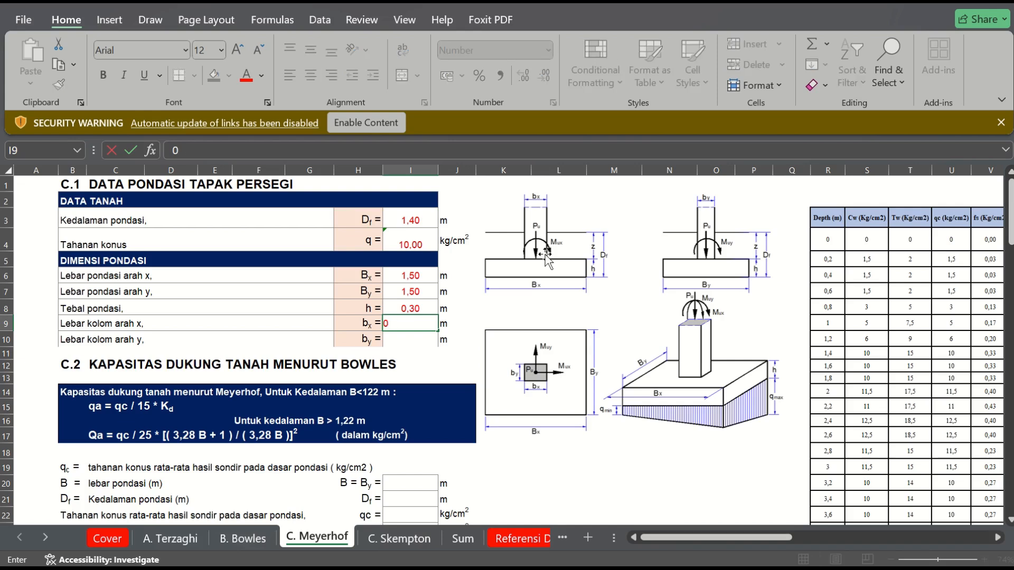
{"action": "type", "text": ",3"}
{"action": "key", "text": "Return"}
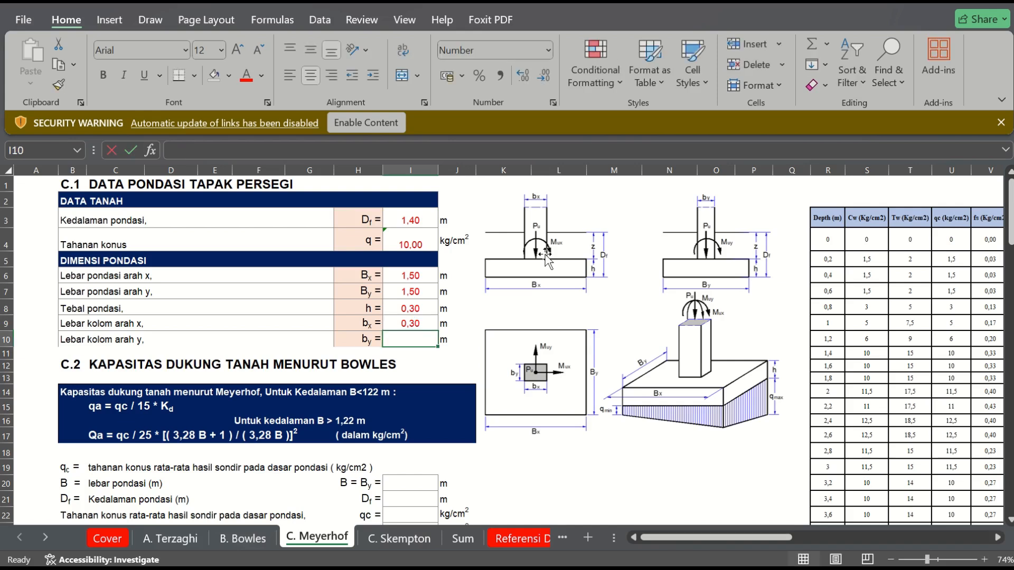
{"action": "type", "text": "0,3"}
{"action": "key", "text": "Return"}
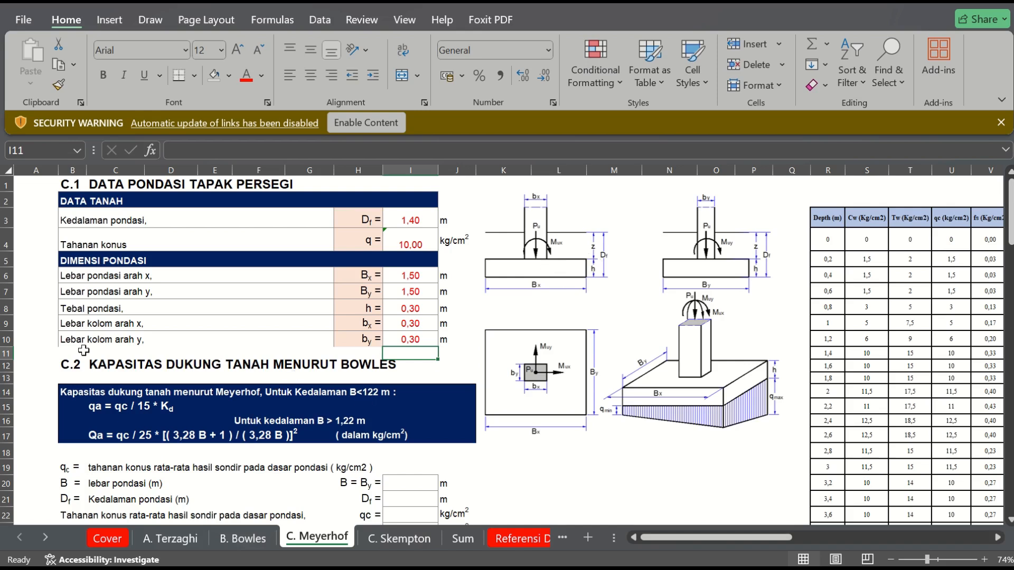
Change the C.2 heading to "KAPASITAS DUKUNG TANAH MENURUT MEYERHOF".
{"action": "left_click", "coordinate": [89, 365]}
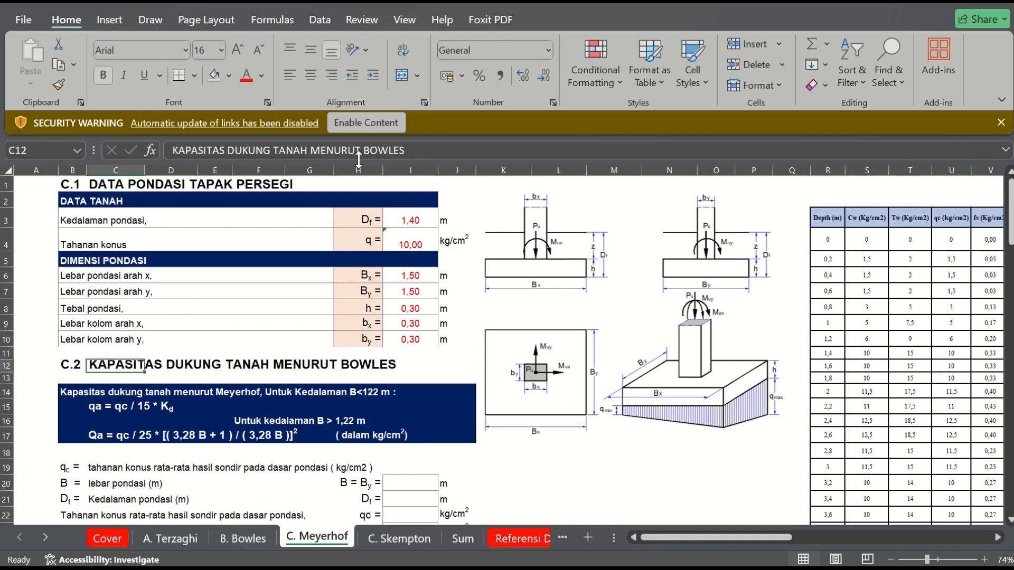
{"action": "left_click_drag", "start_coordinate": [405, 151], "coordinate": [367, 152]}
{"action": "key", "text": "BackSpace"}
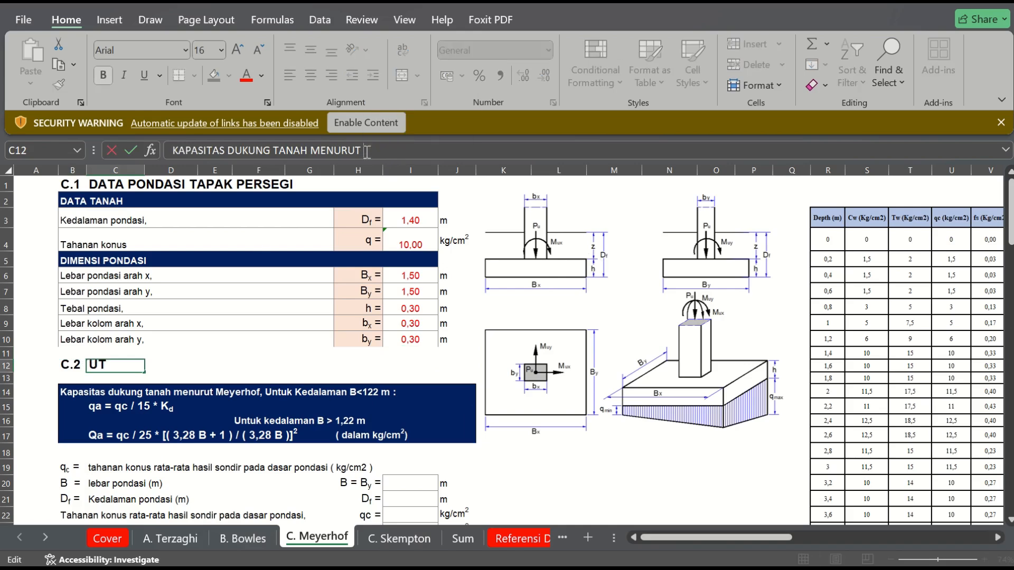
{"action": "type", "text": "M"}
{"action": "key", "text": "BackSpace"}
{"action": "type", "text": "MEYE"}
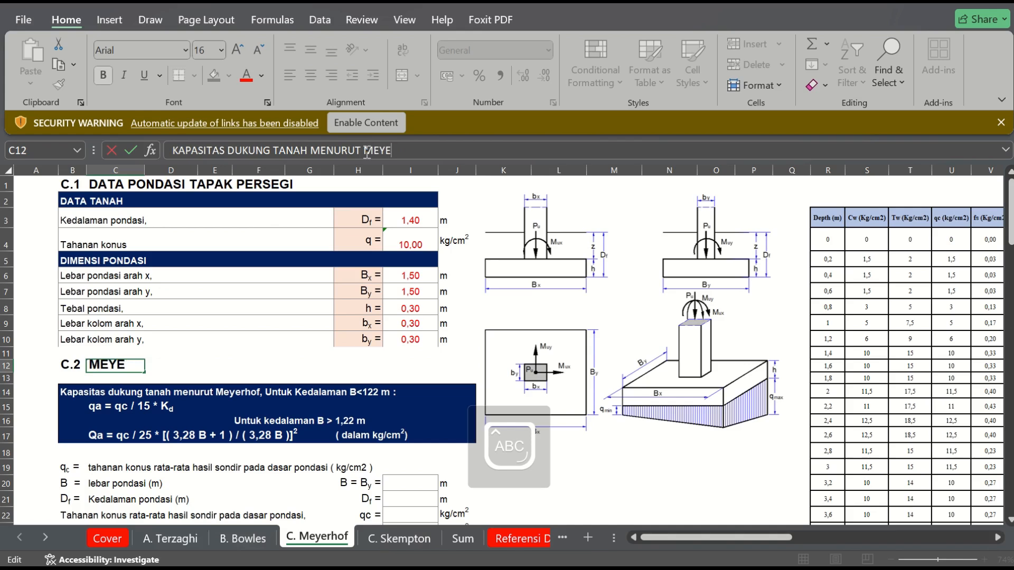
{"action": "type", "text": "HHOF"}
{"action": "key", "text": "Return"}
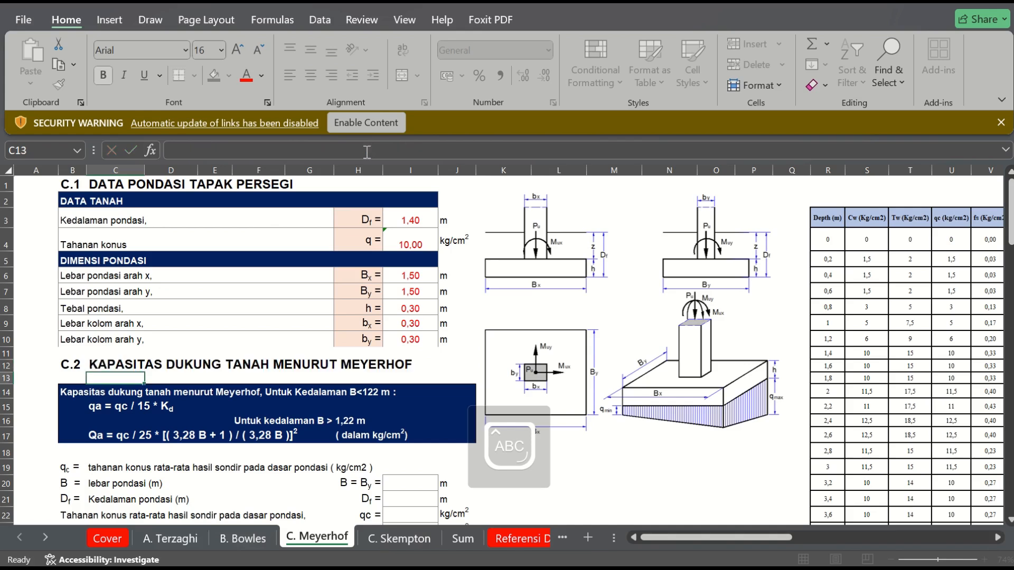
Try to replace the capital Q at the start of the formula in C17 with a lowercase q.
{"action": "key", "text": "Down"}
{"action": "key", "text": "Down"}
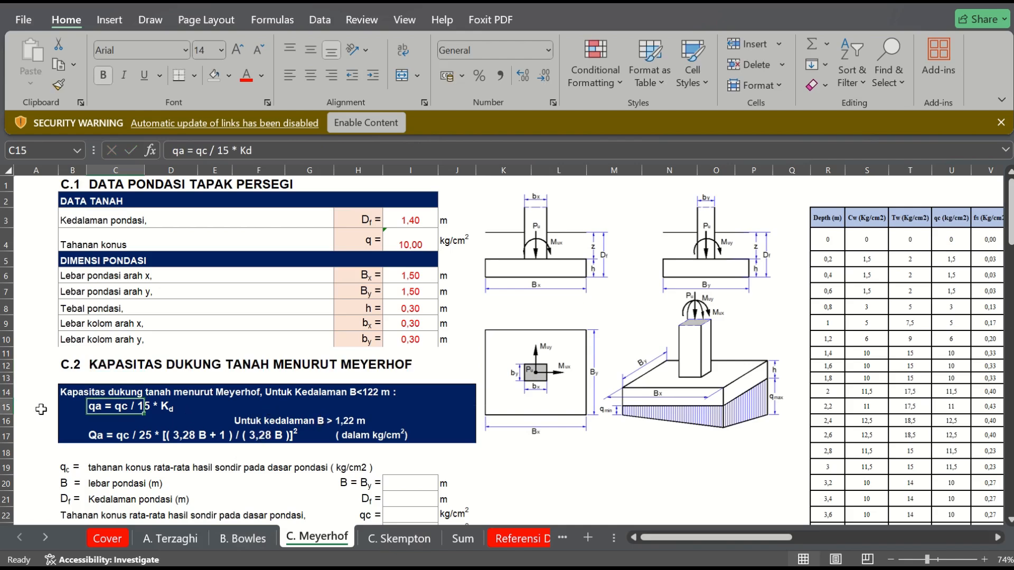
{"action": "left_click", "coordinate": [95, 434]}
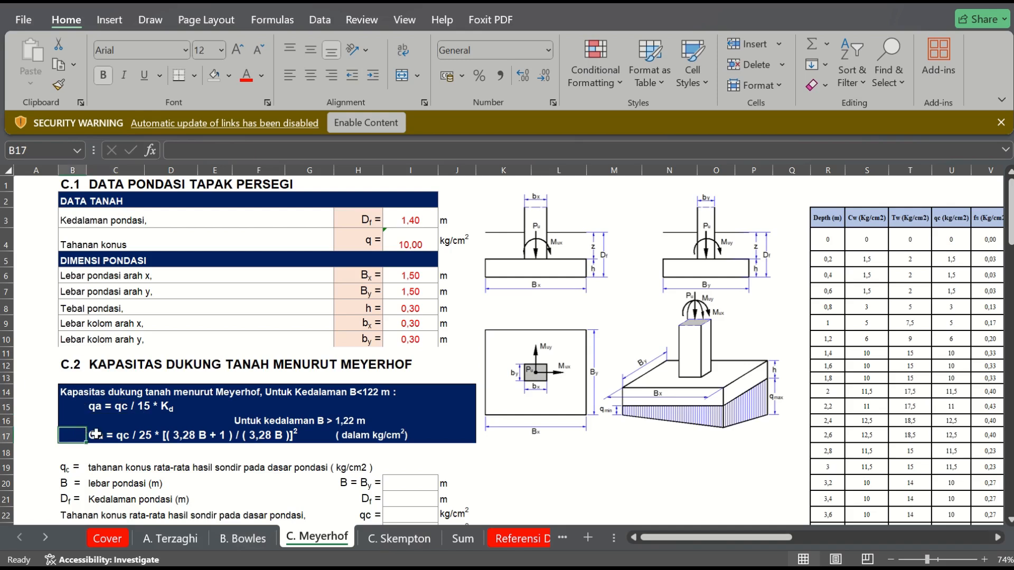
{"action": "left_click", "coordinate": [173, 152]}
{"action": "key", "text": "Delete"}
{"action": "type", "text": "1"}
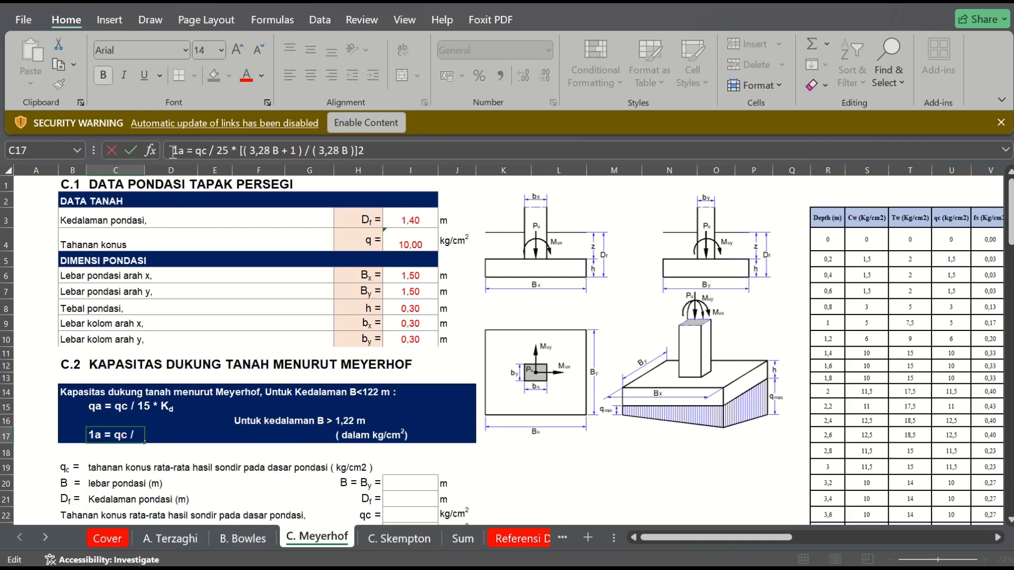
{"action": "key", "text": "Delete"}
{"action": "type", "text": "q"}
{"action": "key", "text": "Return"}
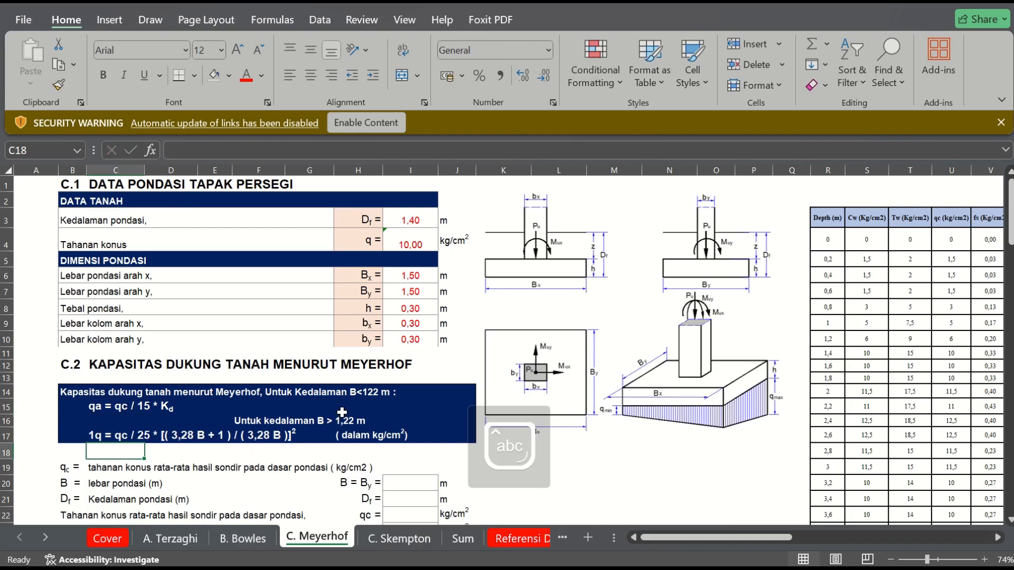
Correct the limit in the first Meyerhof condition to B<1,22 m and the symbol starting the formula in C17 to qa.
{"action": "left_click", "coordinate": [79, 394]}
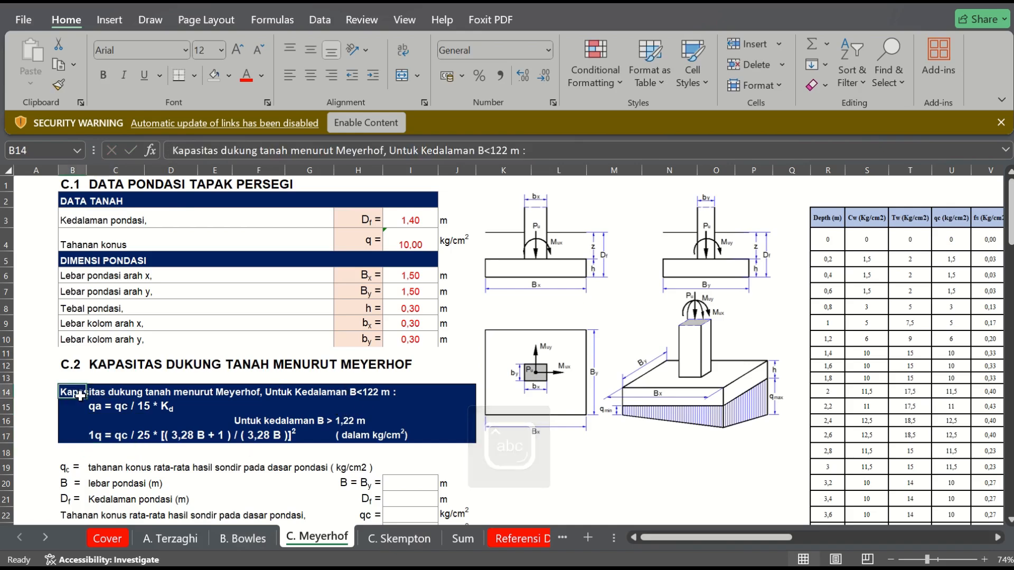
{"action": "left_click", "coordinate": [501, 152]}
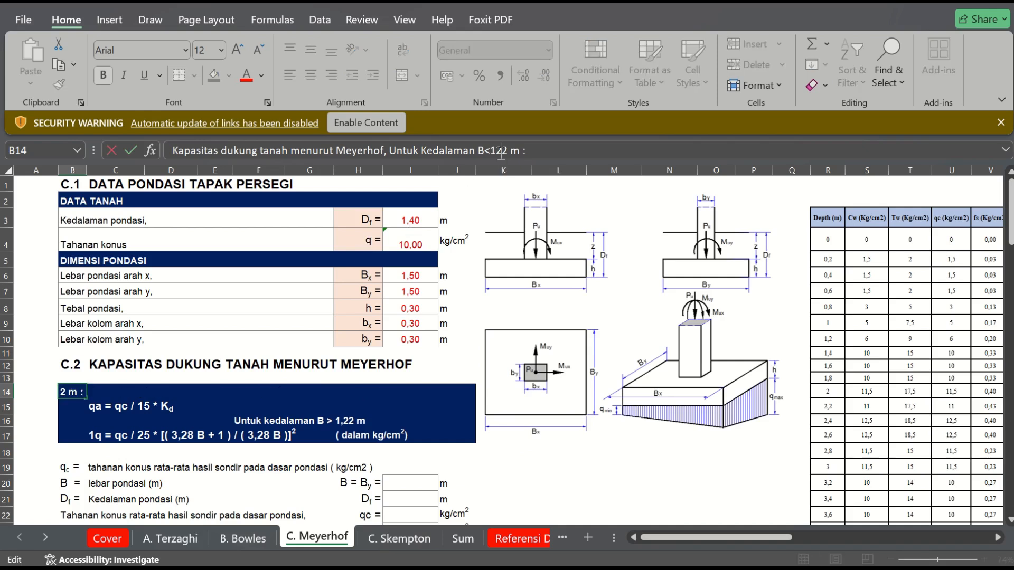
{"action": "type", "text": ","}
{"action": "key", "text": "Return"}
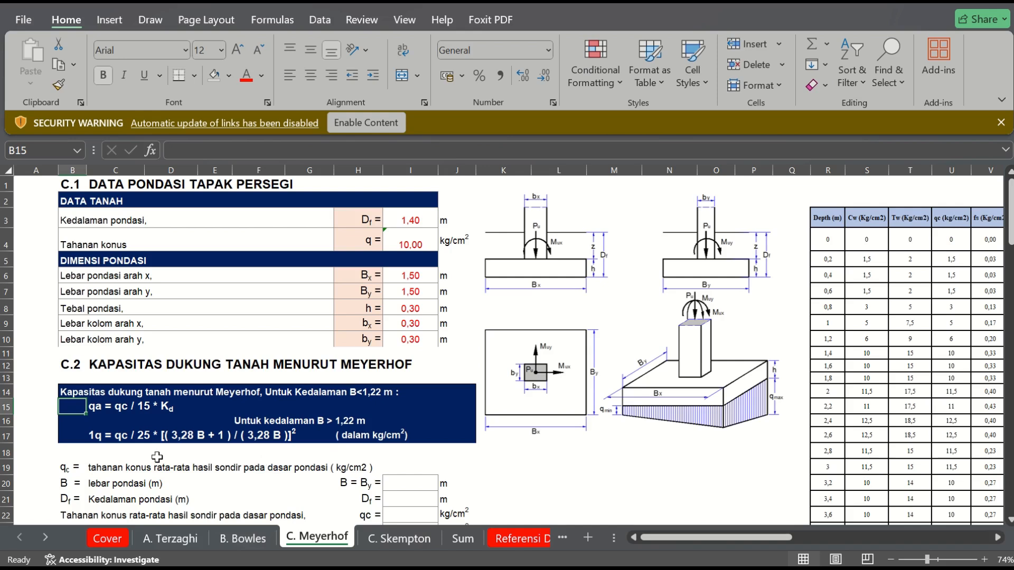
{"action": "double_click", "coordinate": [100, 433]}
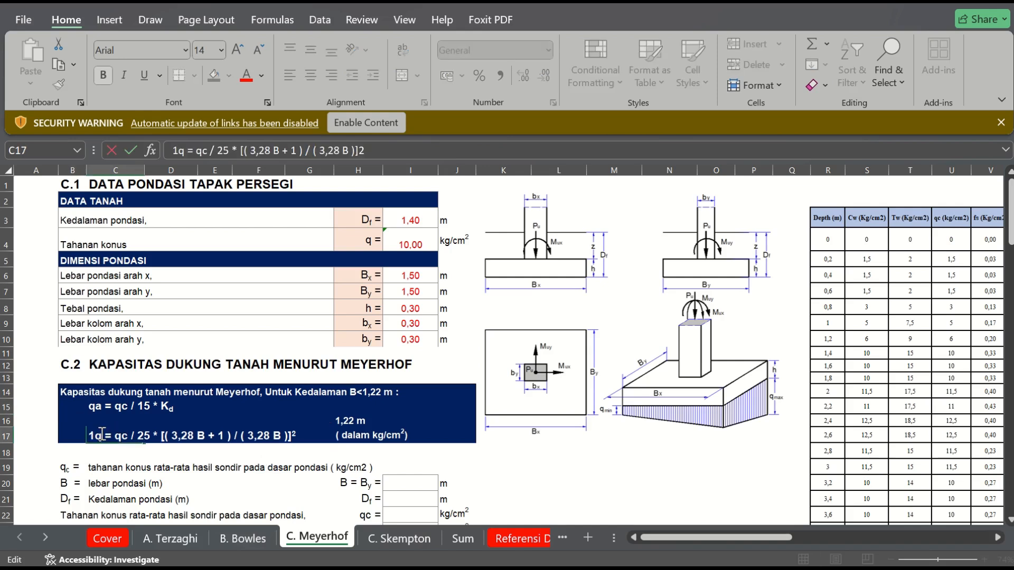
{"action": "key", "text": "Return"}
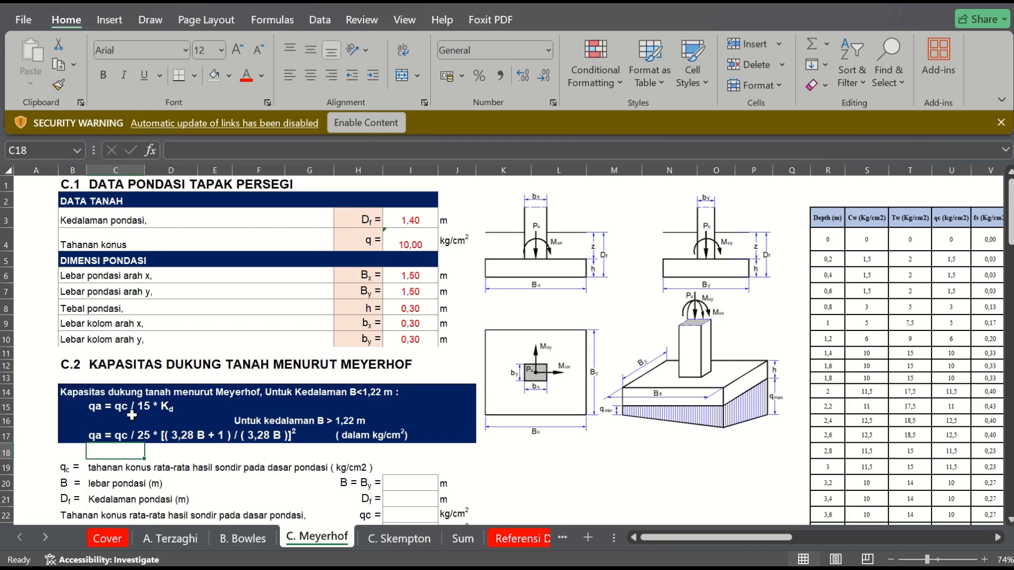
Remove the Kd factor from the formula in C15 so it reads "qa = qc / 15".
{"action": "left_click", "coordinate": [171, 405]}
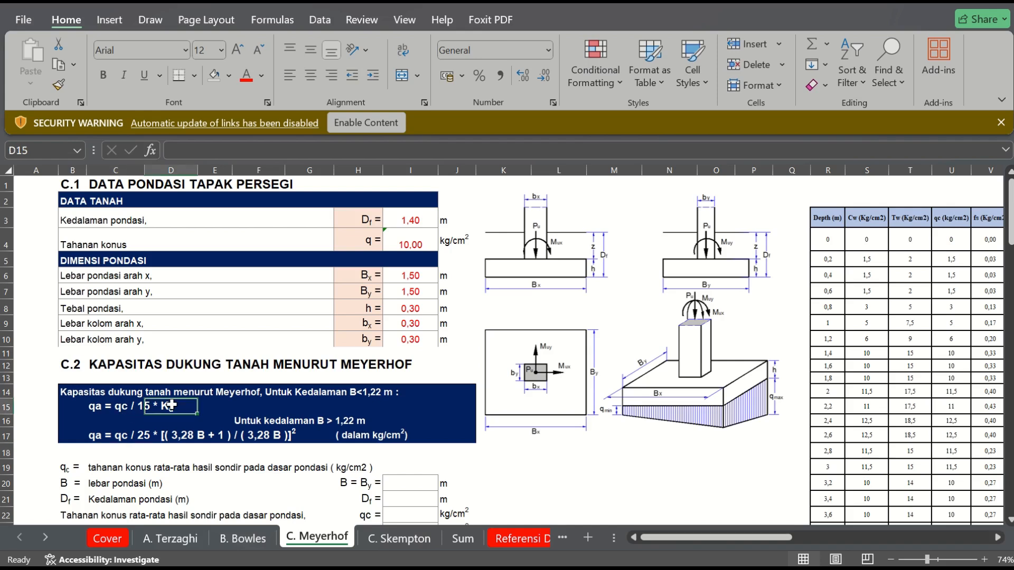
{"action": "left_click", "coordinate": [136, 405]}
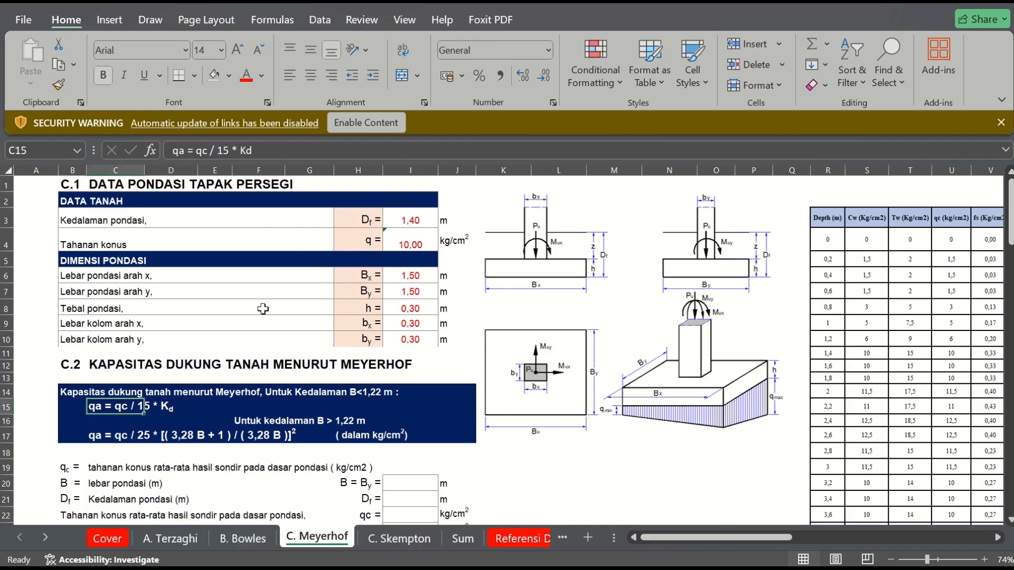
{"action": "left_click", "coordinate": [263, 151]}
{"action": "key", "text": "BackSpace"}
{"action": "key", "text": "Return"}
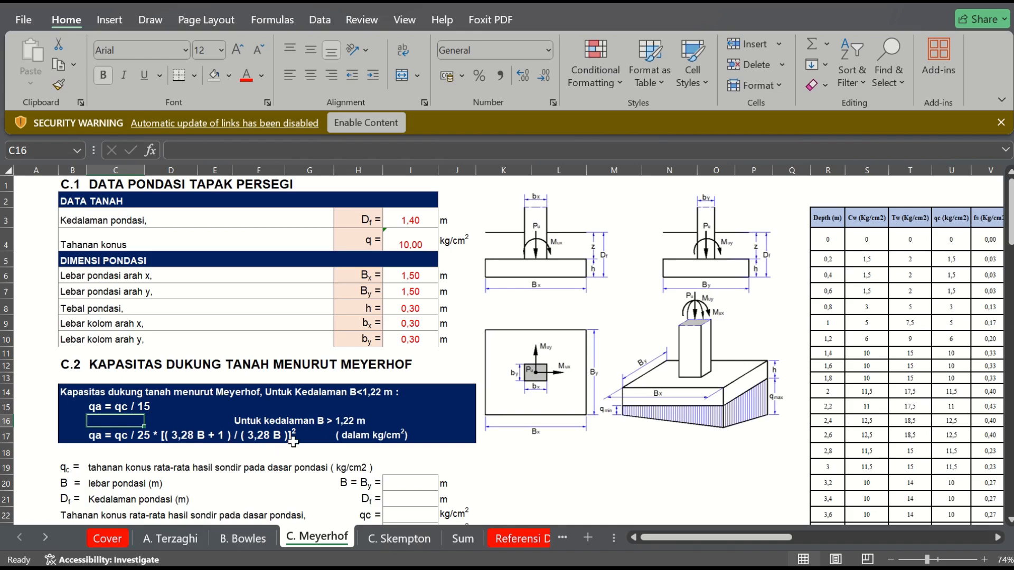
Link the foundation width B in I20 to the 1,50 m footing width in the foundation dimensions.
{"action": "left_click", "coordinate": [274, 449]}
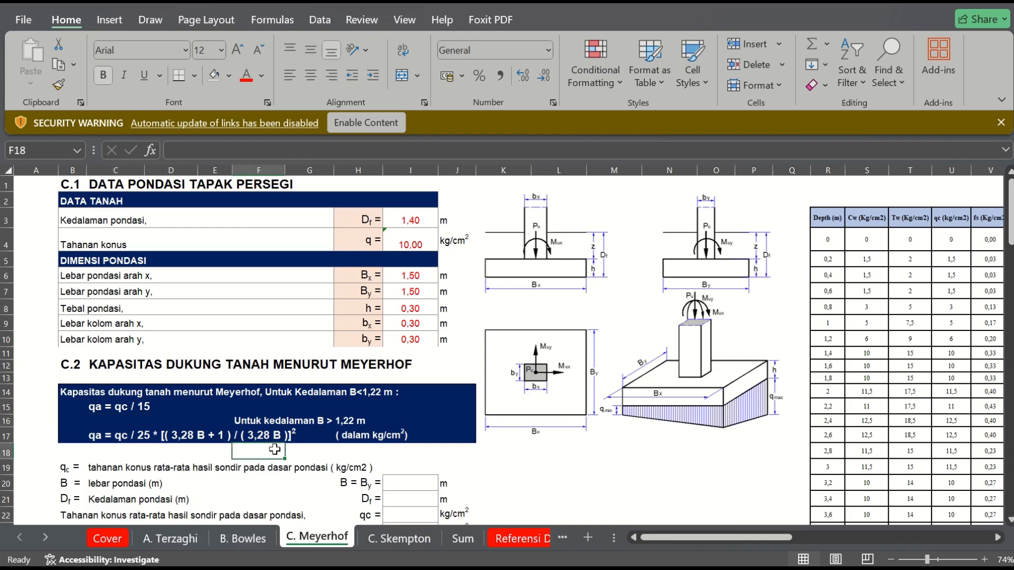
{"action": "key", "text": "Down"}
{"action": "key", "text": "Down"}
{"action": "key", "text": "Down"}
{"action": "key", "text": "Down"}
{"action": "key", "text": "Down"}
{"action": "key", "text": "Down"}
{"action": "key", "text": "Down"}
{"action": "key", "text": "Down"}
{"action": "key", "text": "Down"}
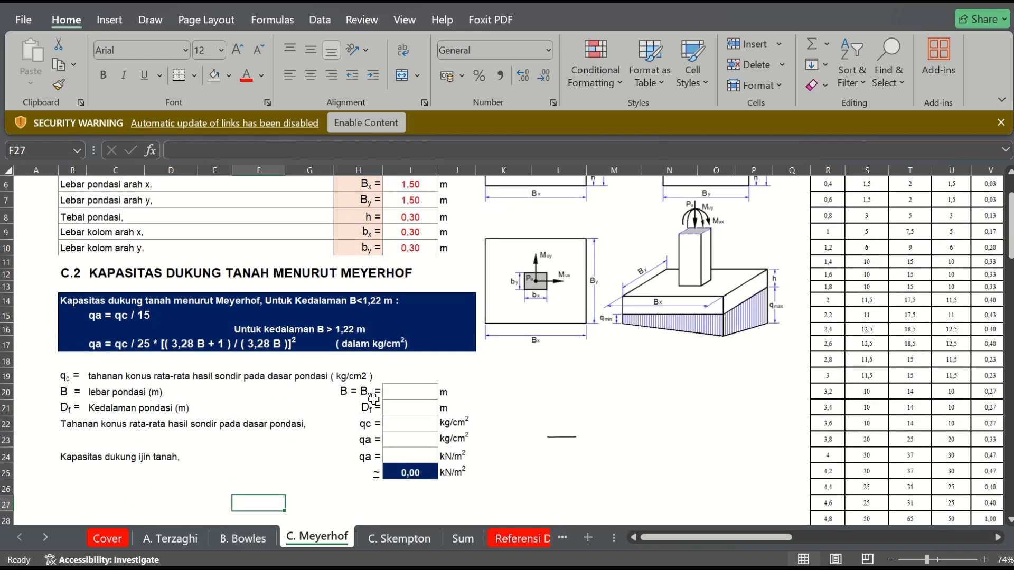
{"action": "left_click", "coordinate": [410, 392]}
{"action": "type", "text": "="}
{"action": "key", "text": "Up"}
{"action": "key", "text": "Up"}
{"action": "key", "text": "Up"}
{"action": "key", "text": "Up"}
{"action": "key", "text": "Up"}
{"action": "key", "text": "Up"}
{"action": "key", "text": "Up"}
{"action": "key", "text": "Up"}
{"action": "key", "text": "Up"}
{"action": "key", "text": "Up"}
{"action": "key", "text": "Up"}
{"action": "key", "text": "Up"}
{"action": "key", "text": "Up"}
{"action": "key", "text": "Up"}
{"action": "key", "text": "Up"}
{"action": "key", "text": "Up"}
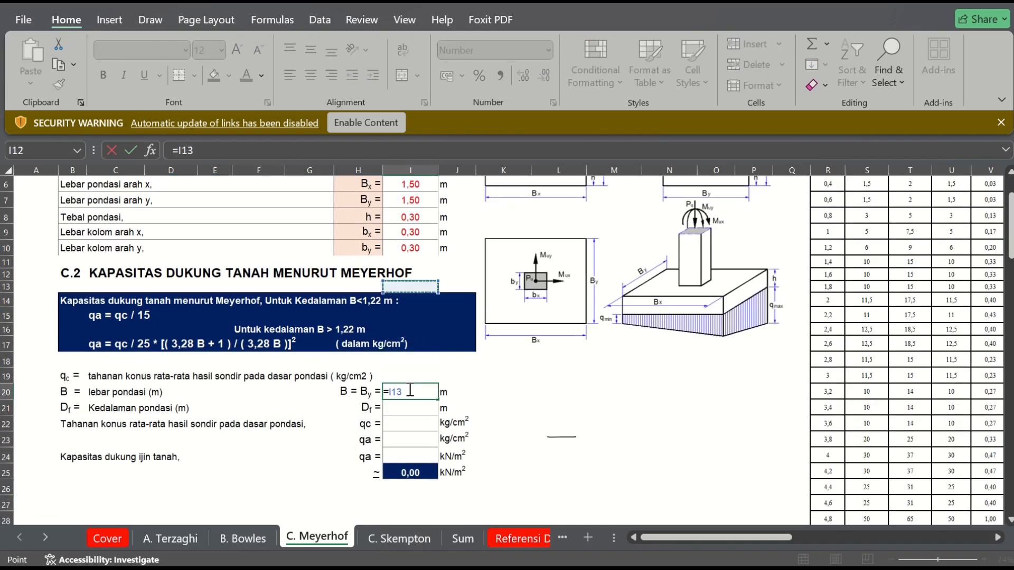
{"action": "key", "text": "Down"}
{"action": "key", "text": "Down"}
{"action": "key", "text": "Return"}
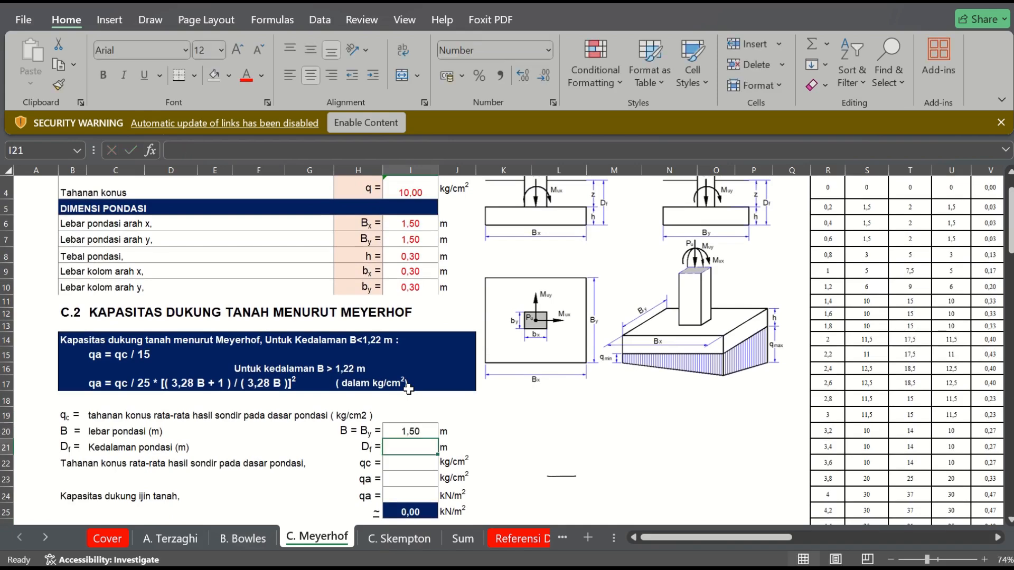
Link the foundation depth Df in I21 to the depth value in I3 of the soil data.
{"action": "type", "text": "="}
{"action": "key", "text": "Up"}
{"action": "key", "text": "Up"}
{"action": "key", "text": "Up"}
{"action": "key", "text": "Up"}
{"action": "key", "text": "Up"}
{"action": "key", "text": "Up"}
{"action": "key", "text": "Up"}
{"action": "key", "text": "Up"}
{"action": "key", "text": "Up"}
{"action": "key", "text": "Up"}
{"action": "key", "text": "Up"}
{"action": "key", "text": "Up"}
{"action": "key", "text": "Up"}
{"action": "key", "text": "Up"}
{"action": "key", "text": "Up"}
{"action": "key", "text": "Up"}
{"action": "key", "text": "Up"}
{"action": "key", "text": "Up"}
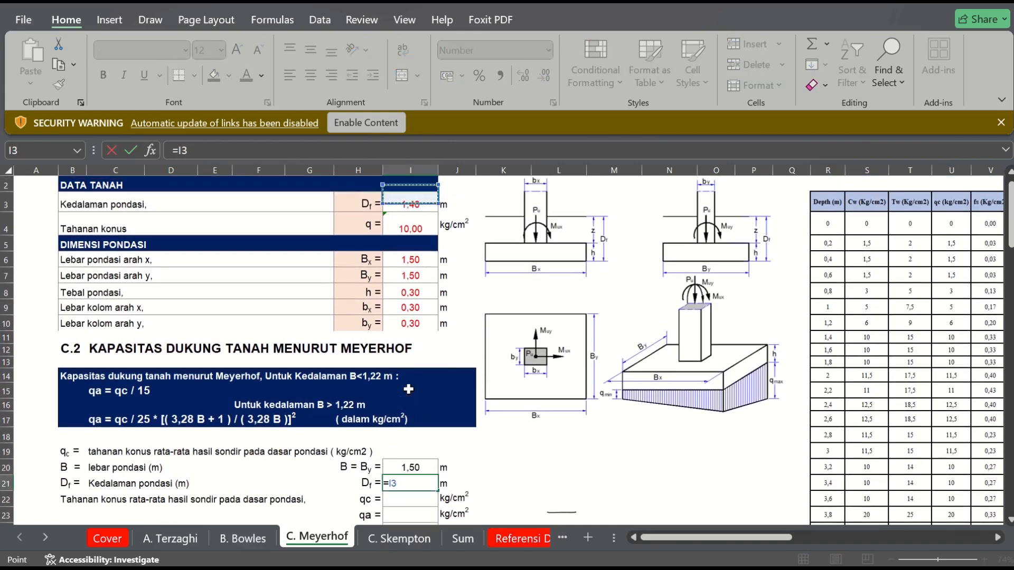
{"action": "key", "text": "Return"}
Link the average cone resistance qc in I22 to the Tahanan konus value in the soil data.
{"action": "type", "text": "="}
{"action": "key", "text": "Up"}
{"action": "key", "text": "Up"}
{"action": "key", "text": "Up"}
{"action": "key", "text": "Up"}
{"action": "key", "text": "Up"}
{"action": "key", "text": "Up"}
{"action": "key", "text": "Up"}
{"action": "key", "text": "Up"}
{"action": "key", "text": "Up"}
{"action": "key", "text": "Up"}
{"action": "key", "text": "Up"}
{"action": "key", "text": "Up"}
{"action": "key", "text": "Up"}
{"action": "key", "text": "Up"}
{"action": "key", "text": "Up"}
{"action": "key", "text": "Up"}
{"action": "key", "text": "Up"}
{"action": "key", "text": "Up"}
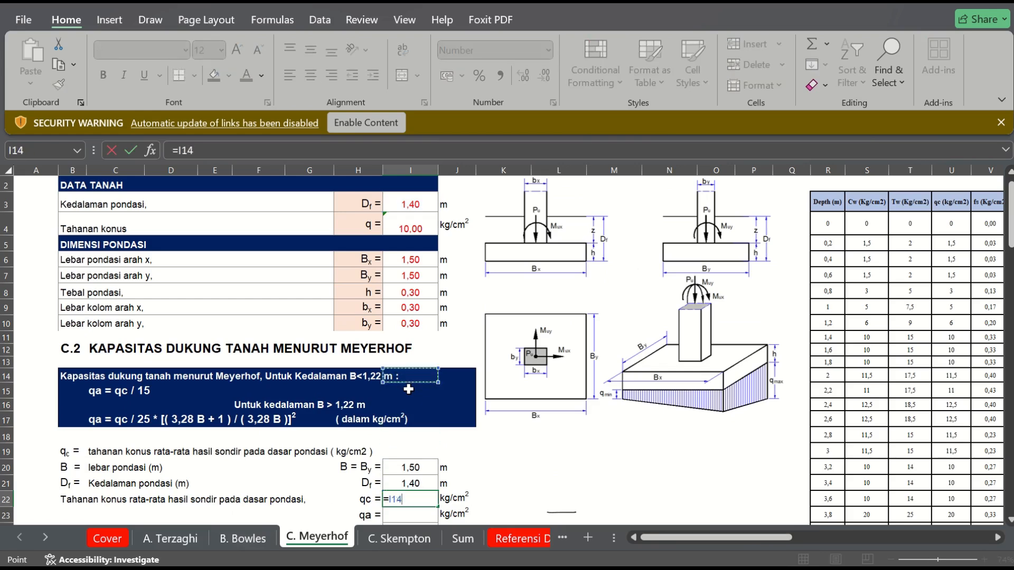
{"action": "key", "text": "Return"}
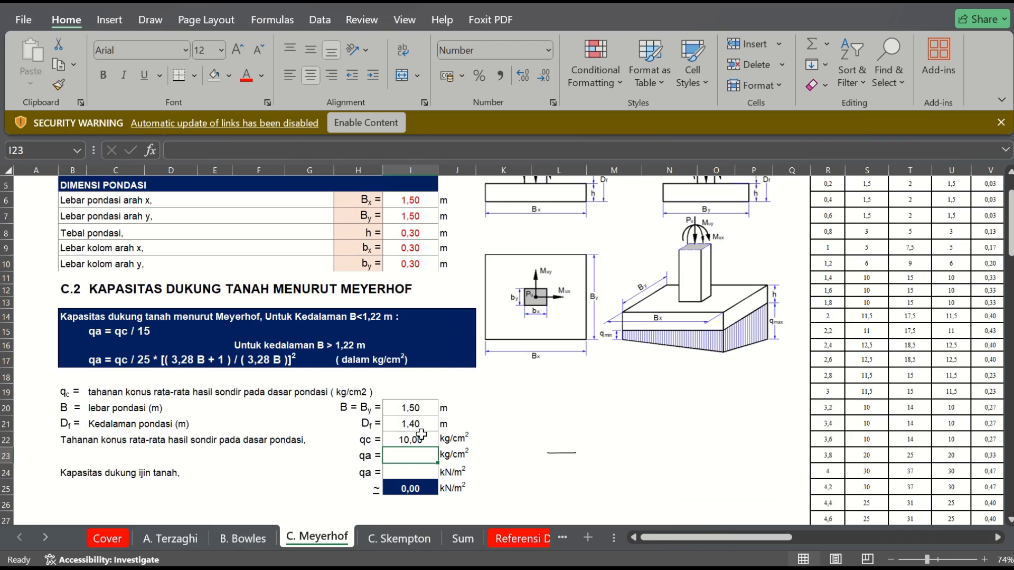
Calculate qa in I23 with the Meyerhof formula =(I22/25)*(((3,28*I20)+1)/(3,28*I20))^2.
{"action": "type", "text": "="}
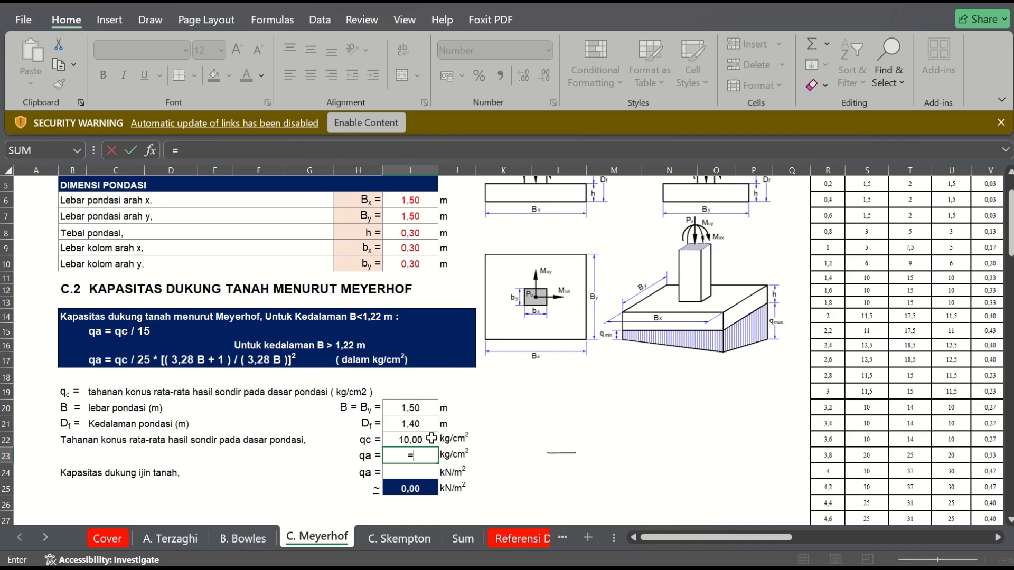
{"action": "left_click", "coordinate": [432, 438]}
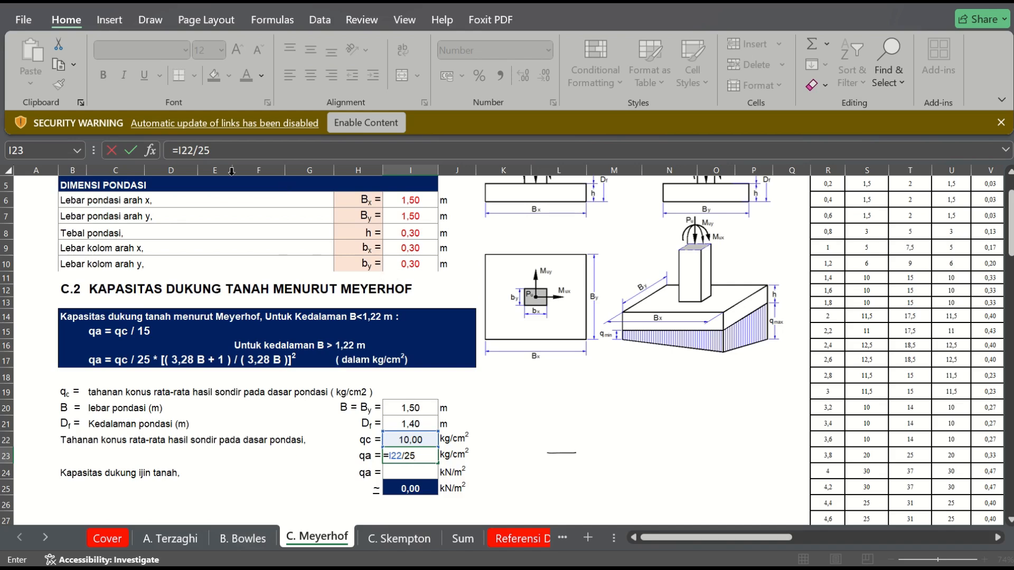
{"action": "type", "text": "("}
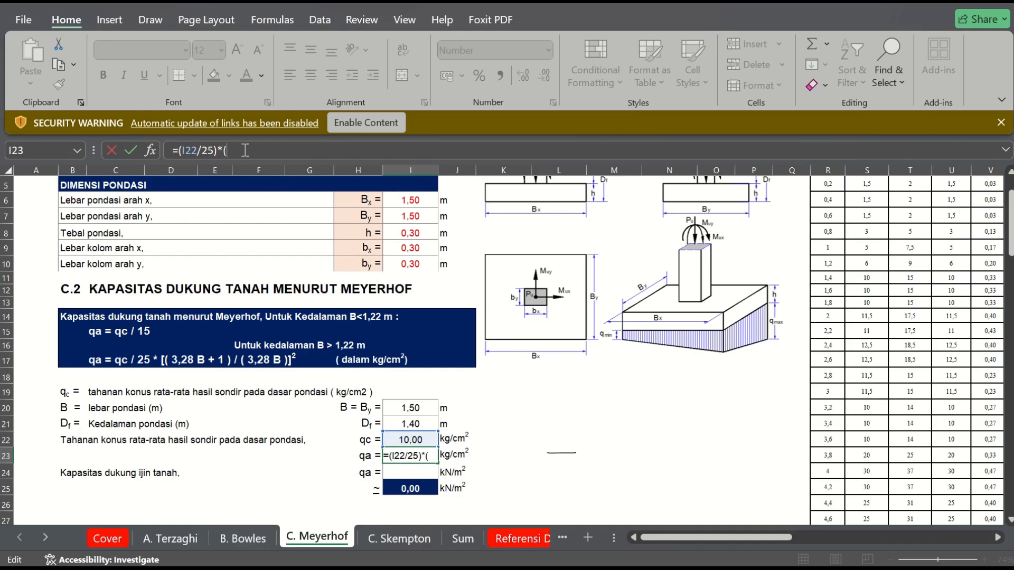
{"action": "type", "text": ")*((3,28*"}
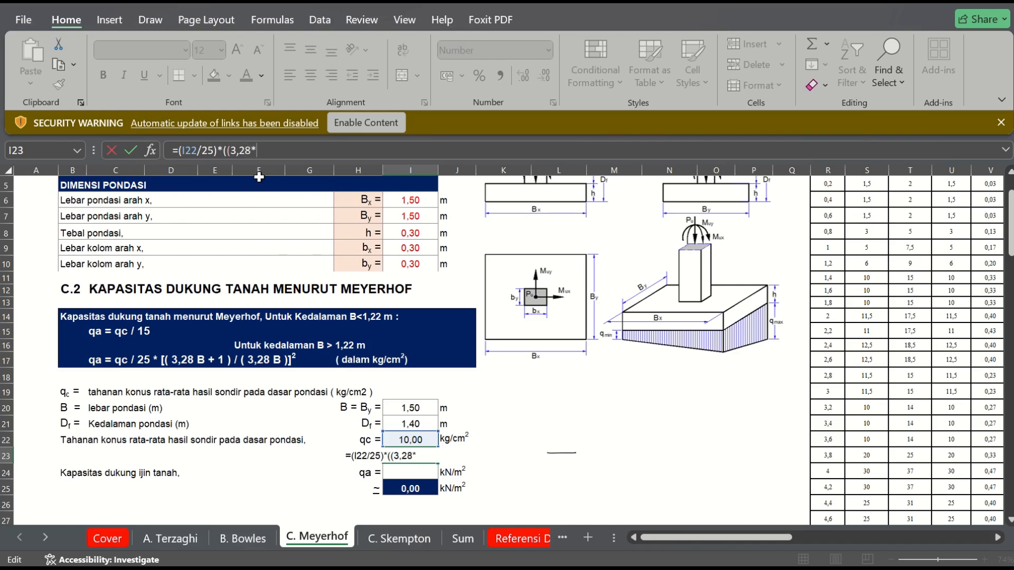
{"action": "left_click", "coordinate": [407, 407]}
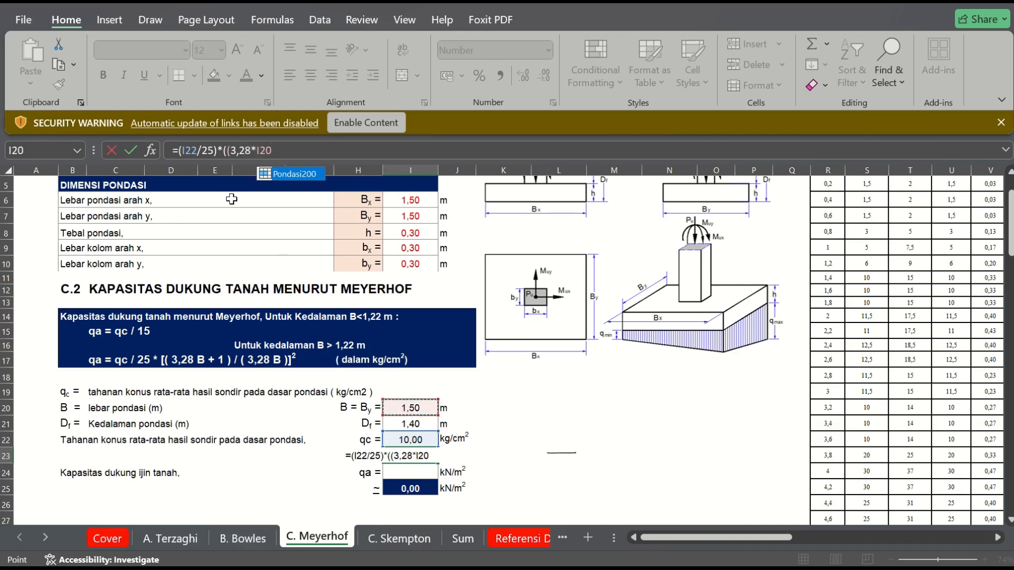
{"action": "left_click", "coordinate": [227, 151]}
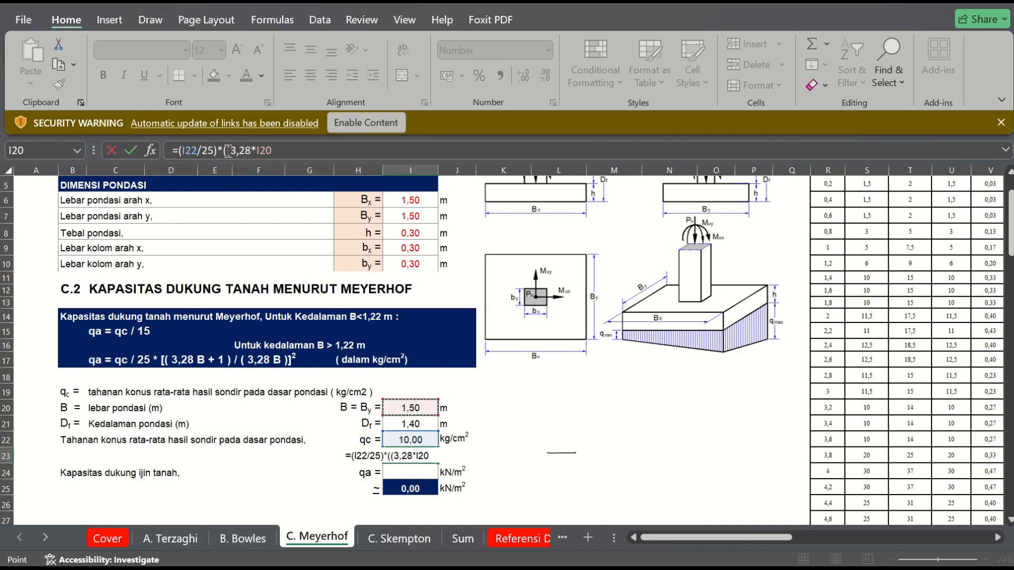
{"action": "type", "text": "("}
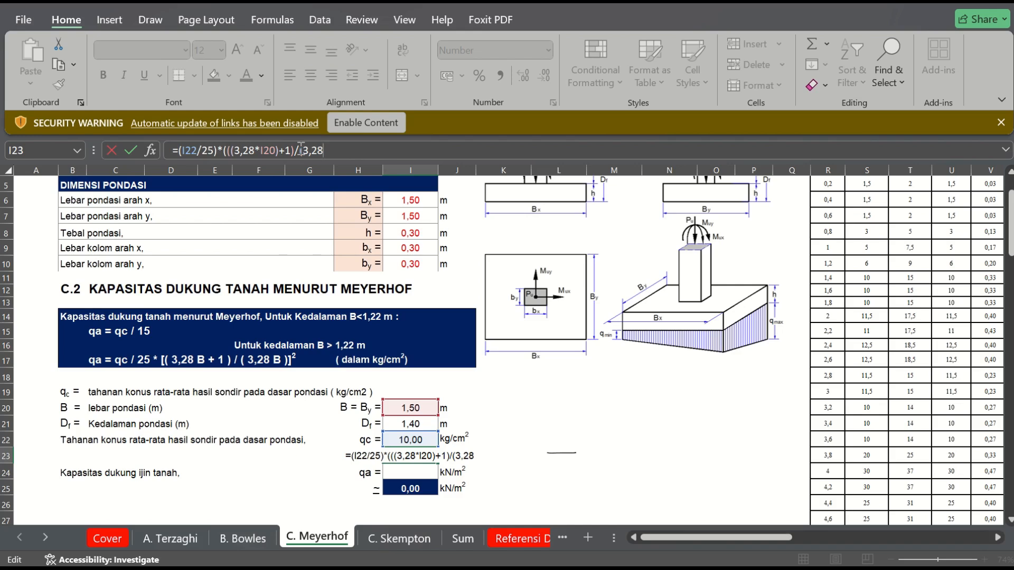
{"action": "type", "text": "*"}
{"action": "left_click", "coordinate": [410, 409]}
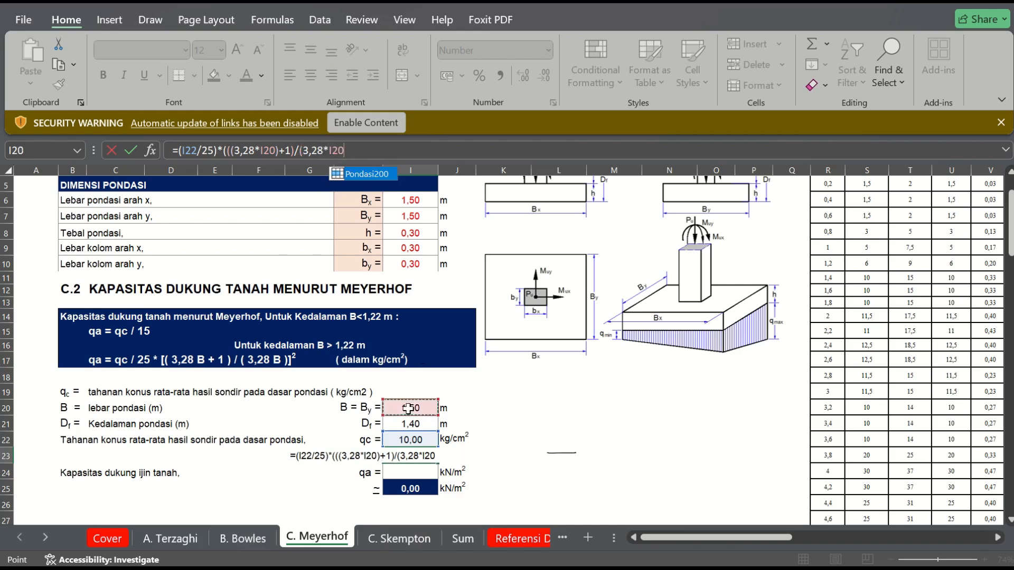
{"action": "type", "text": ")"}
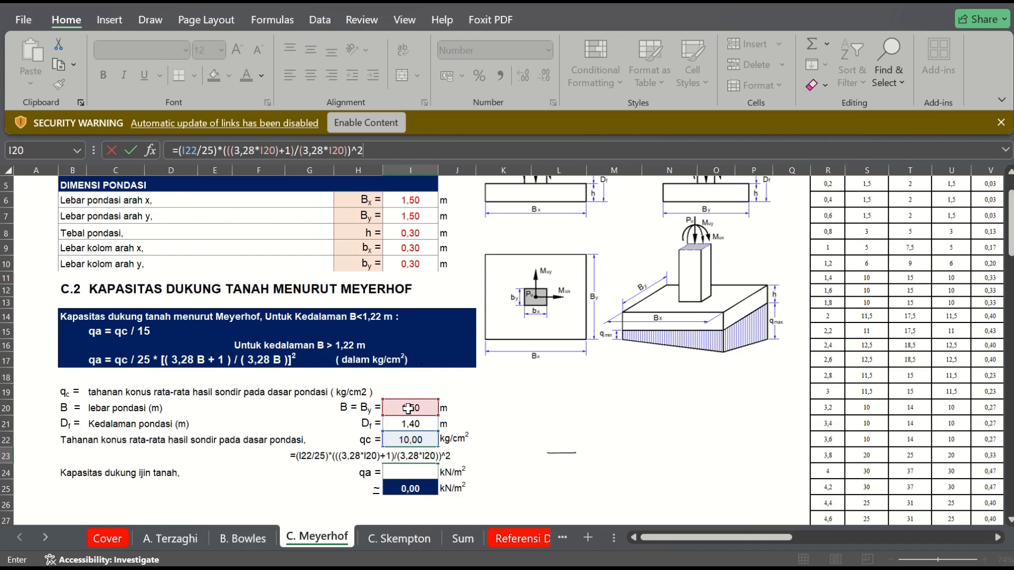
{"action": "type", "text": "^2"}
{"action": "key", "text": "Return"}
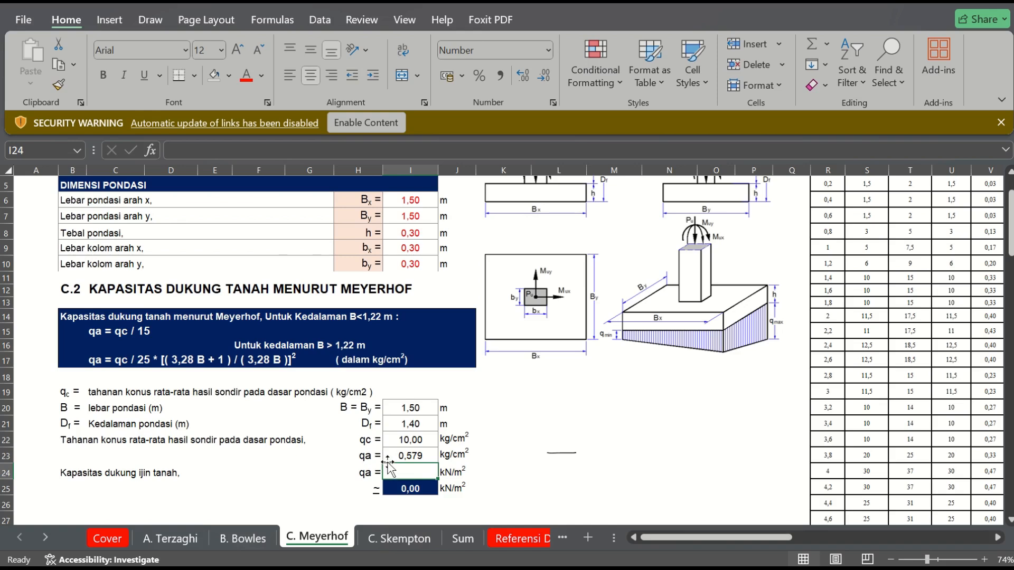
Check the ultimate and allowable bearing capacity calculation on the A. Terzaghi sheet and return to C. Meyerhof.
{"action": "left_click", "coordinate": [170, 538]}
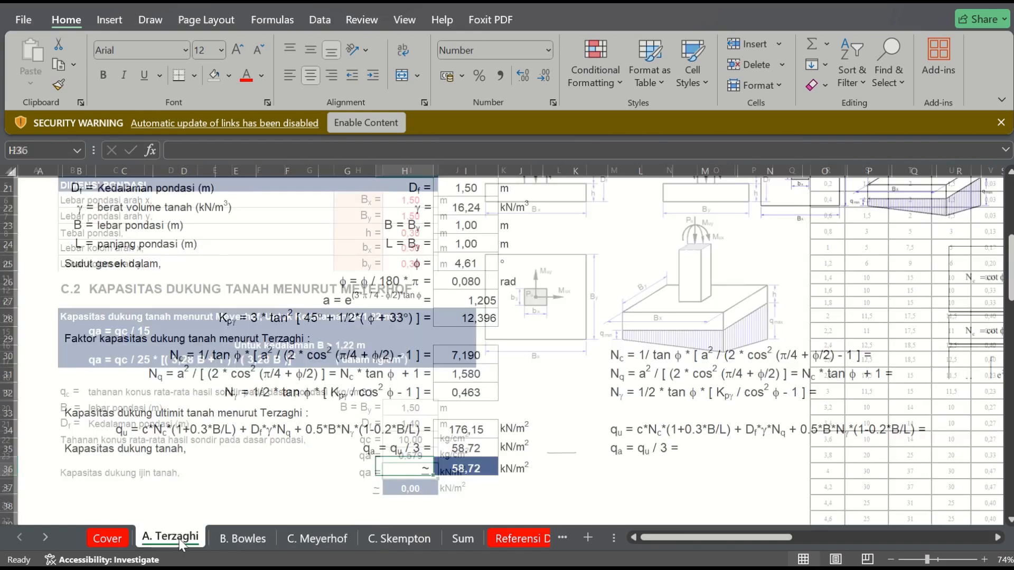
{"action": "left_click", "coordinate": [119, 435]}
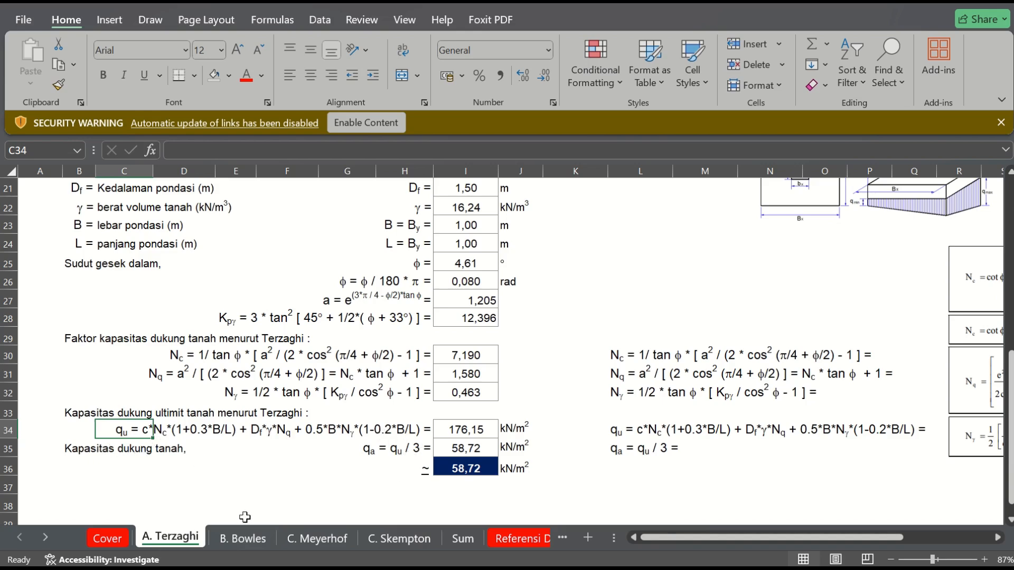
{"action": "left_click", "coordinate": [324, 540]}
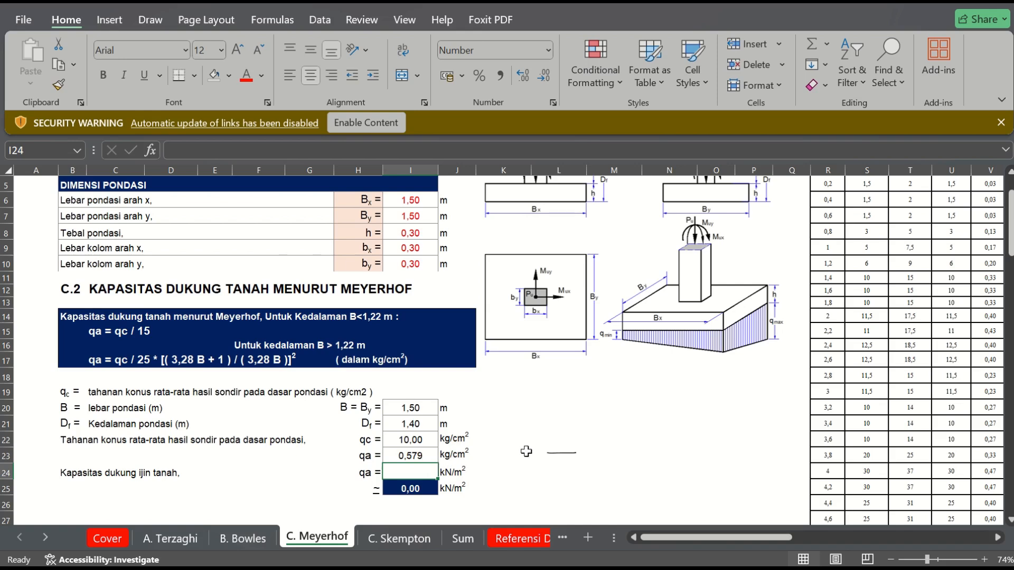
Delete the stray ink line lying over cell L23.
{"action": "left_click", "coordinate": [564, 460]}
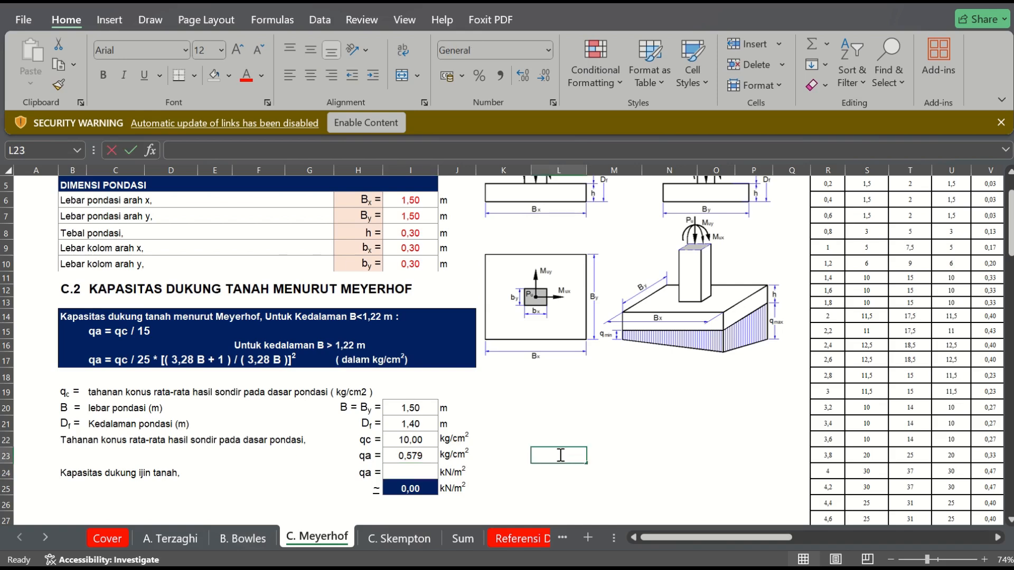
{"action": "key", "text": "Down"}
{"action": "key", "text": "Down"}
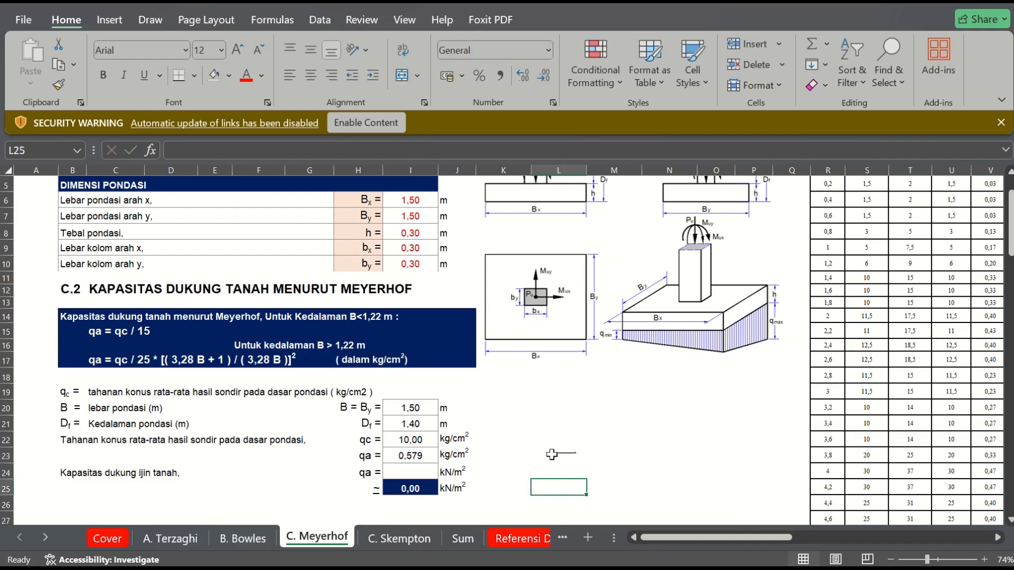
{"action": "left_click", "coordinate": [550, 452]}
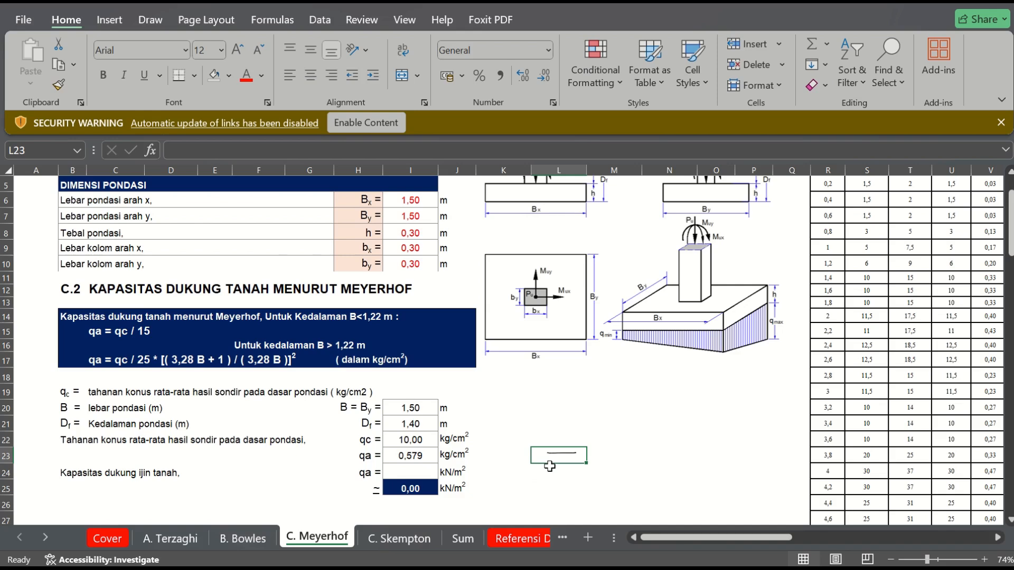
{"action": "left_click_drag", "start_coordinate": [551, 459], "coordinate": [551, 472]}
{"action": "left_click", "coordinate": [549, 453]}
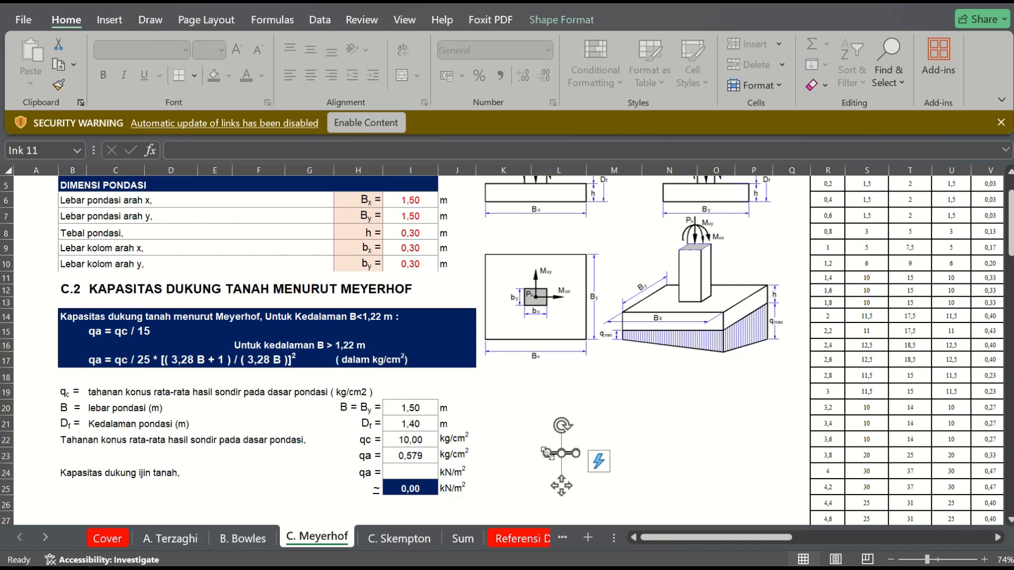
{"action": "key", "text": "Delete"}
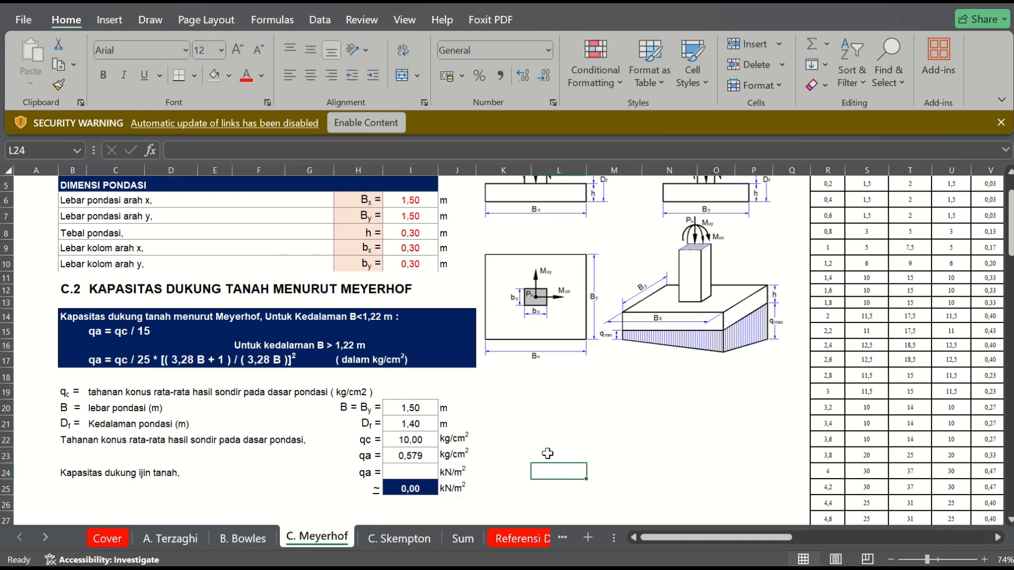
Calculate the allowable bearing capacity qa in kN/m² in I24 by converting the kg/cm² result in I23.
{"action": "left_click", "coordinate": [419, 478]}
{"action": "type", "text": "="}
{"action": "left_click", "coordinate": [405, 460]}
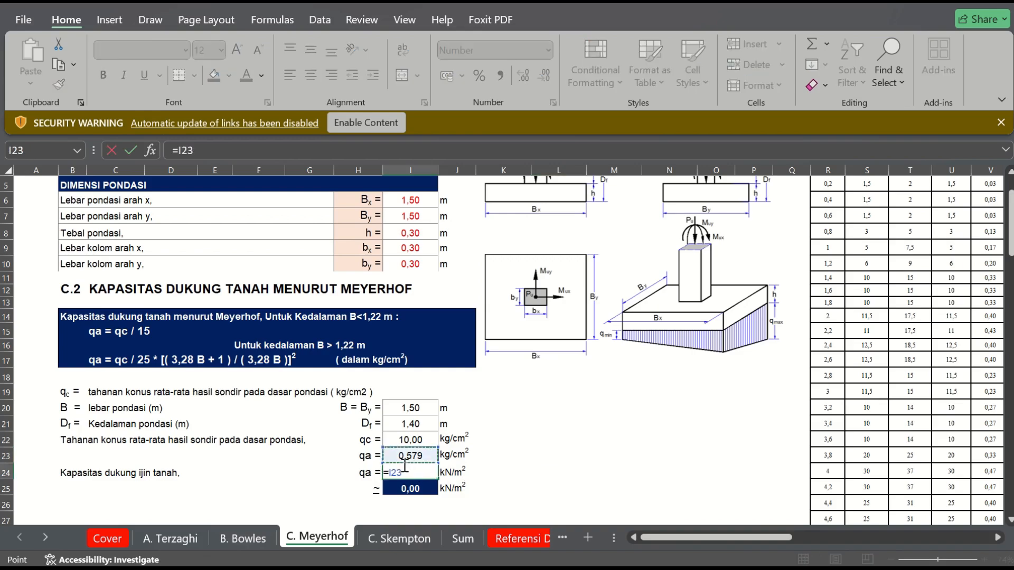
{"action": "type", "text": "("}
{"action": "key", "text": "Return"}
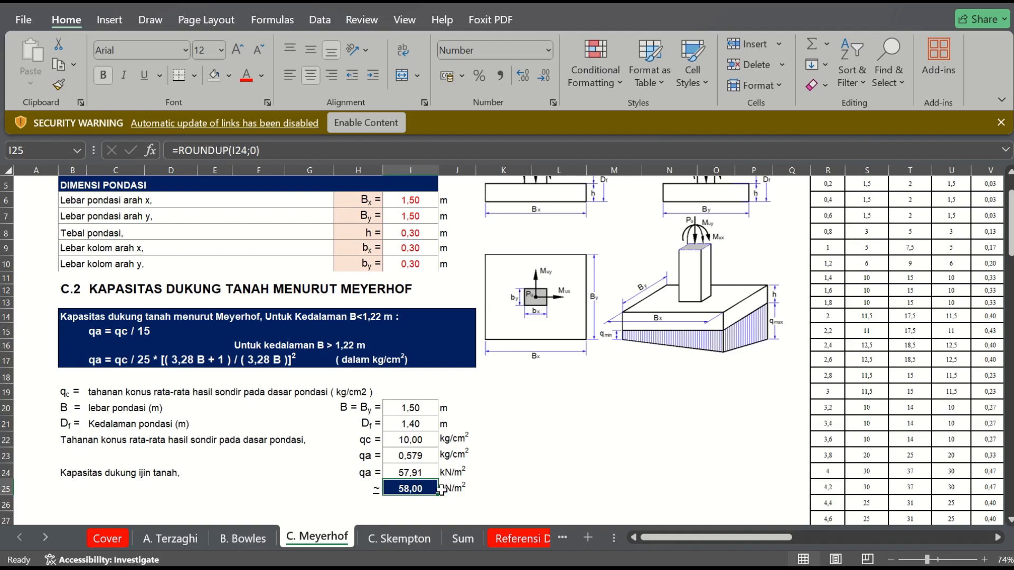
Calculate the footing's total load capacity in I26 with the formula =I25*I20*I20.
{"action": "left_click", "coordinate": [415, 502]}
{"action": "type", "text": "="}
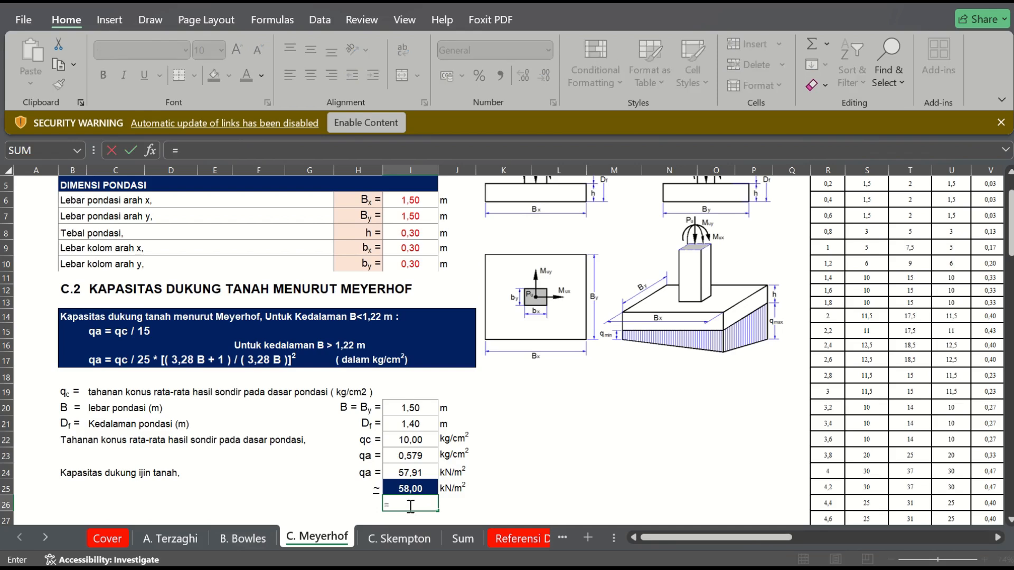
{"action": "key", "text": "Up"}
{"action": "type", "text": "*"}
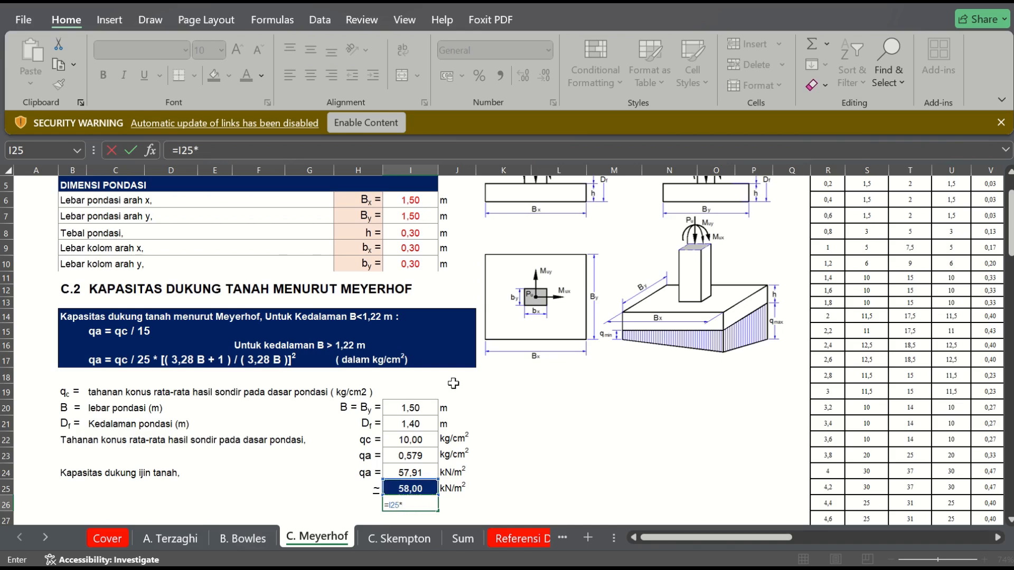
{"action": "left_click", "coordinate": [404, 415]}
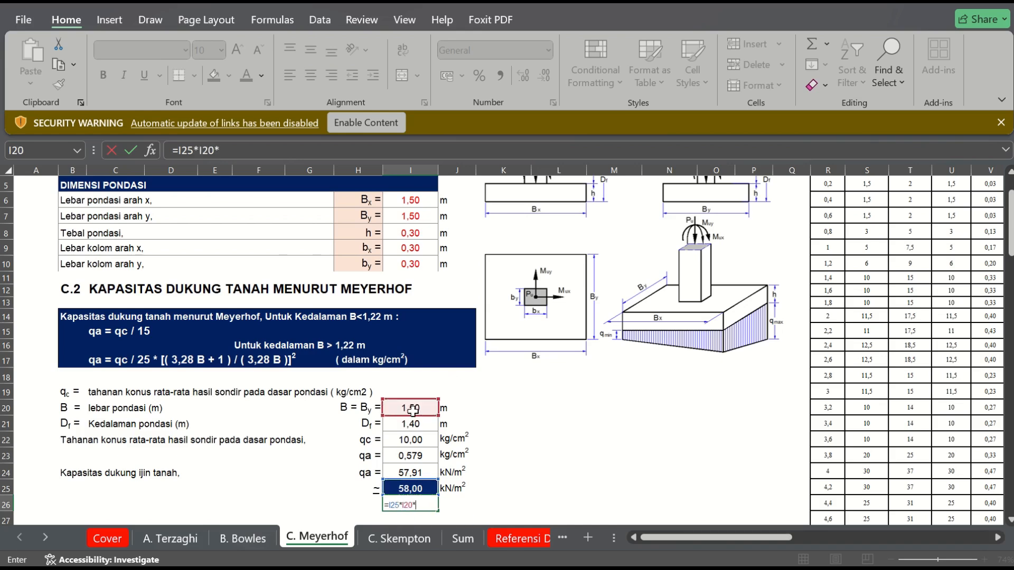
{"action": "type", "text": "*Pondasi200"}
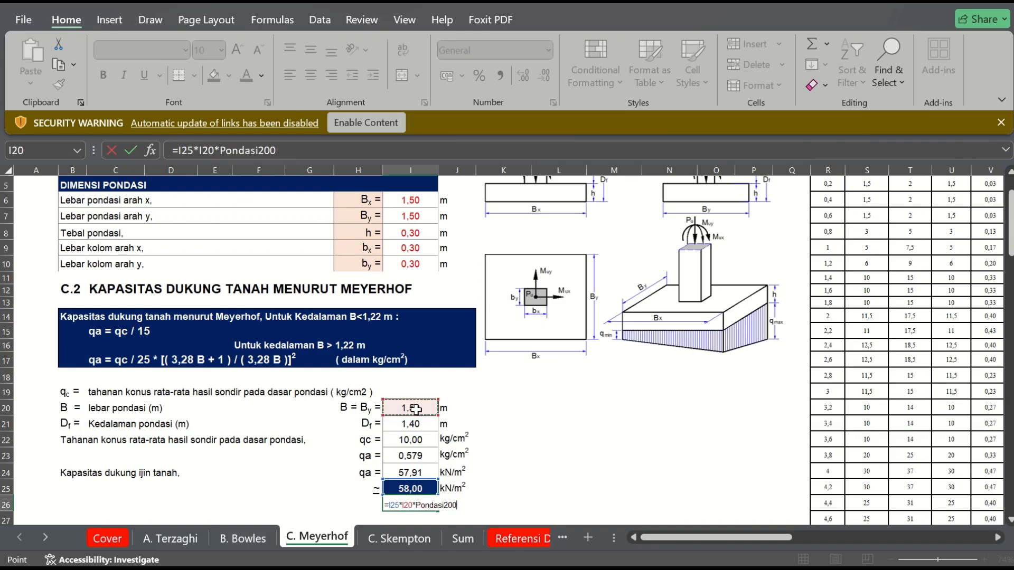
{"action": "key", "text": "BackSpace"}
{"action": "key", "text": "BackSpace"}
{"action": "key", "text": "BackSpace"}
{"action": "key", "text": "BackSpace"}
{"action": "key", "text": "BackSpace"}
{"action": "key", "text": "BackSpace"}
{"action": "key", "text": "BackSpace"}
{"action": "key", "text": "BackSpace"}
{"action": "key", "text": "BackSpace"}
{"action": "key", "text": "BackSpace"}
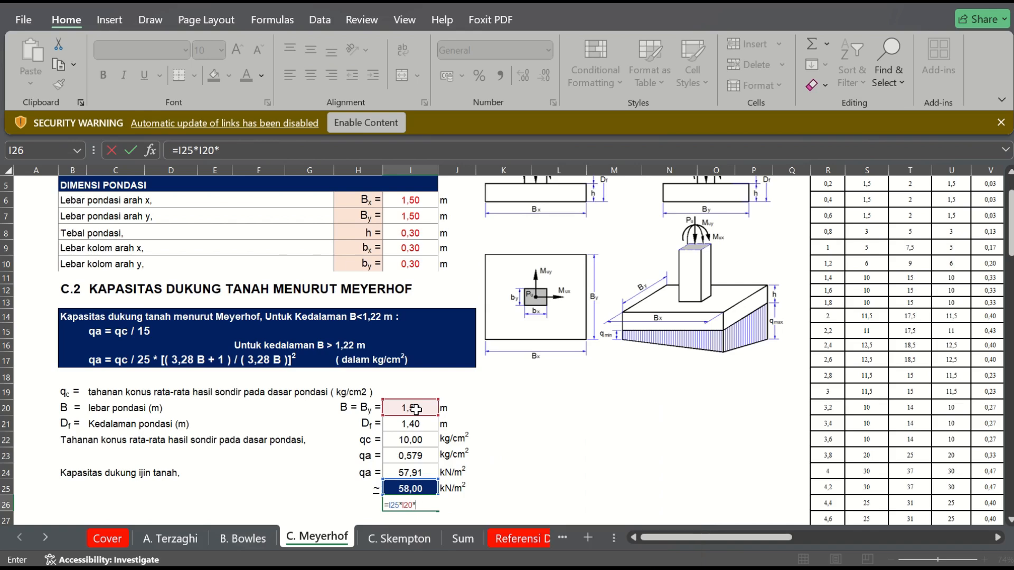
{"action": "left_click", "coordinate": [416, 409]}
{"action": "key", "text": "Tab"}
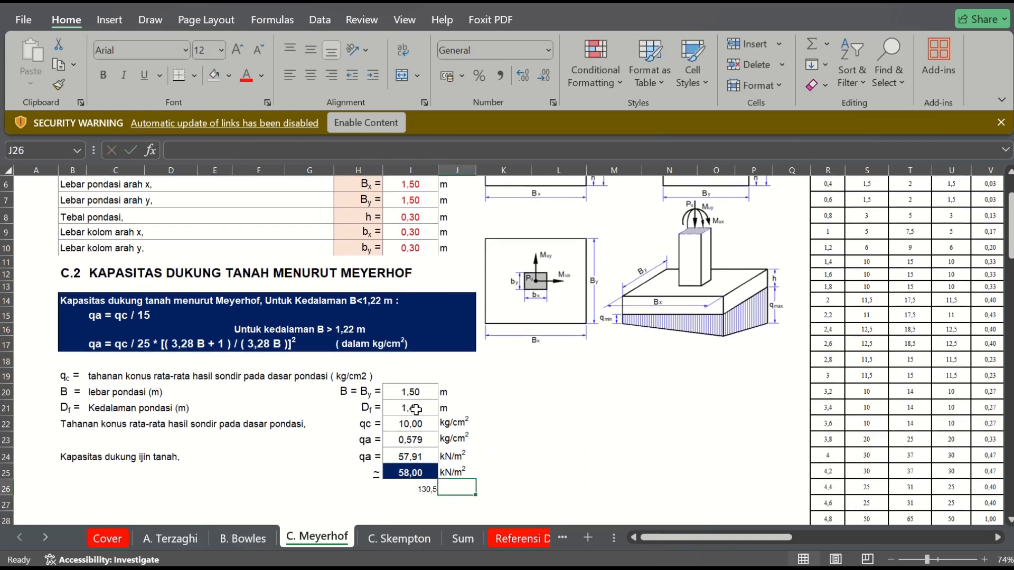
Label the load capacity result with the unit kN in J26.
{"action": "key", "text": "Caps_Lock"}
{"action": "type", "text": "k"}
{"action": "key", "text": "Caps_Lock"}
{"action": "type", "text": "N/"}
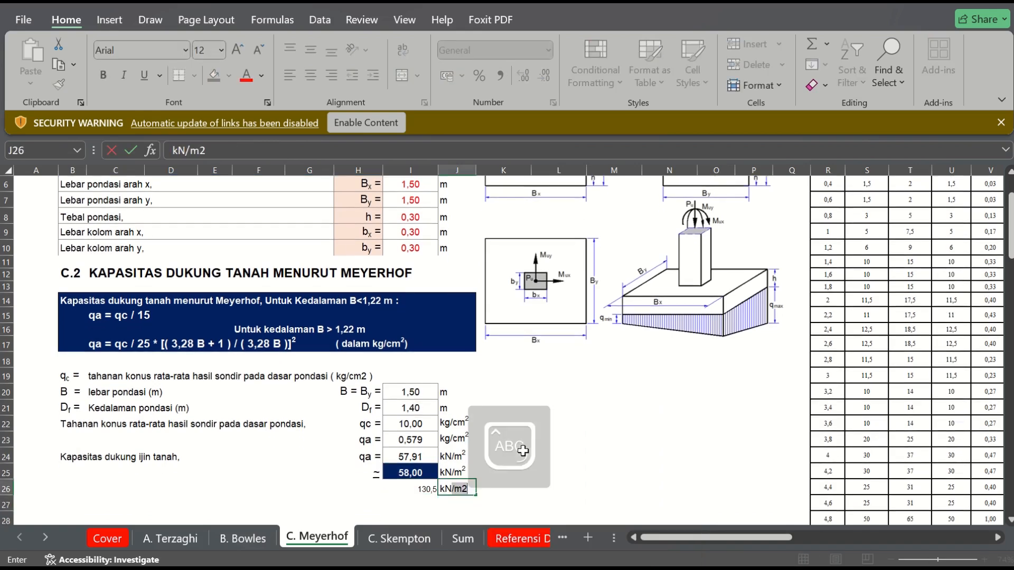
{"action": "key", "text": "BackSpace"}
{"action": "key", "text": "BackSpace"}
{"action": "key", "text": "Return"}
{"action": "key", "text": "Left"}
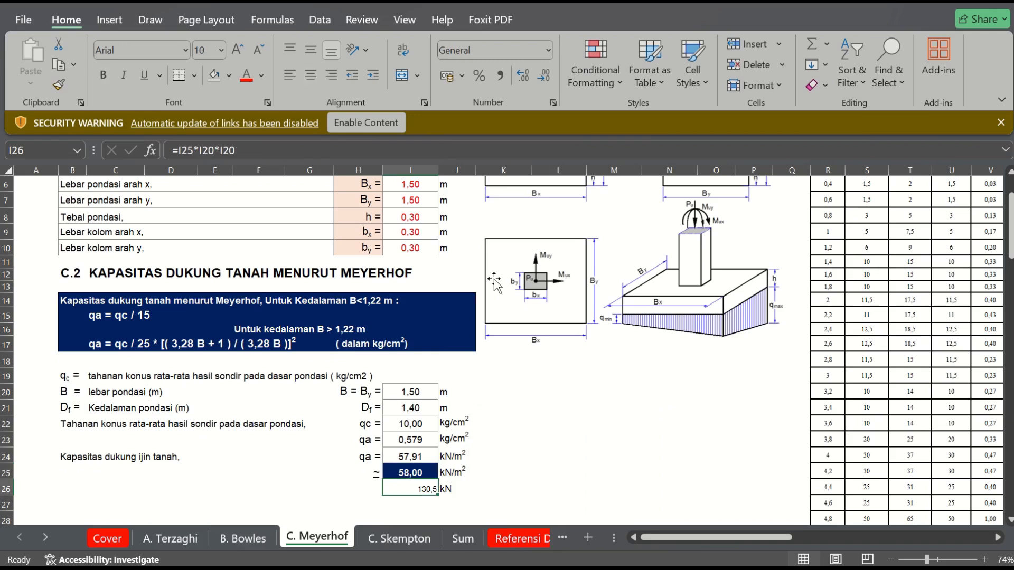
Convert the load capacity to tonnes in I27 with the formula =I26/10 and label it Ton in J27.
{"action": "key", "text": "Down"}
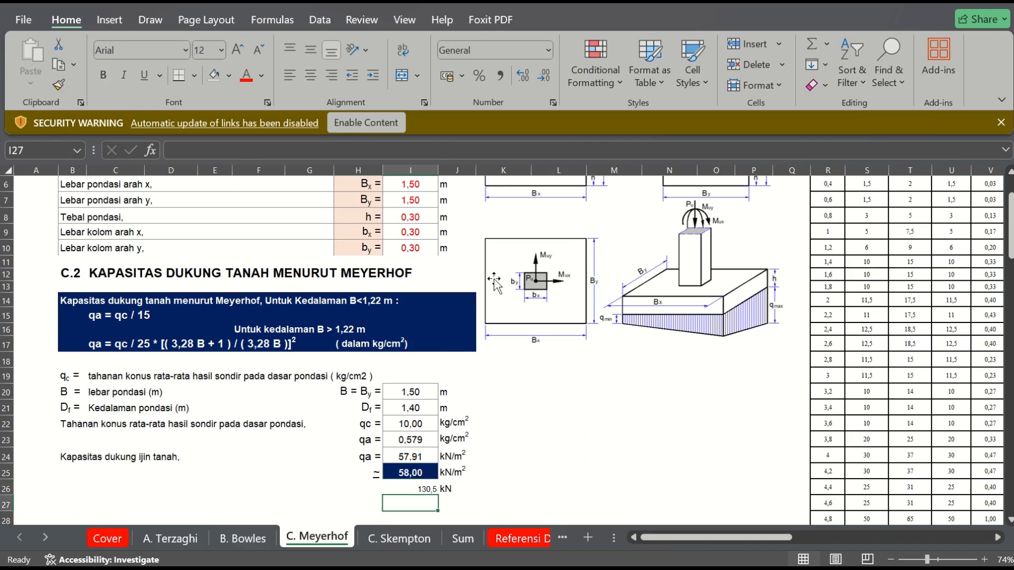
{"action": "type", "text": "="}
{"action": "key", "text": "Up"}
{"action": "type", "text": "/"}
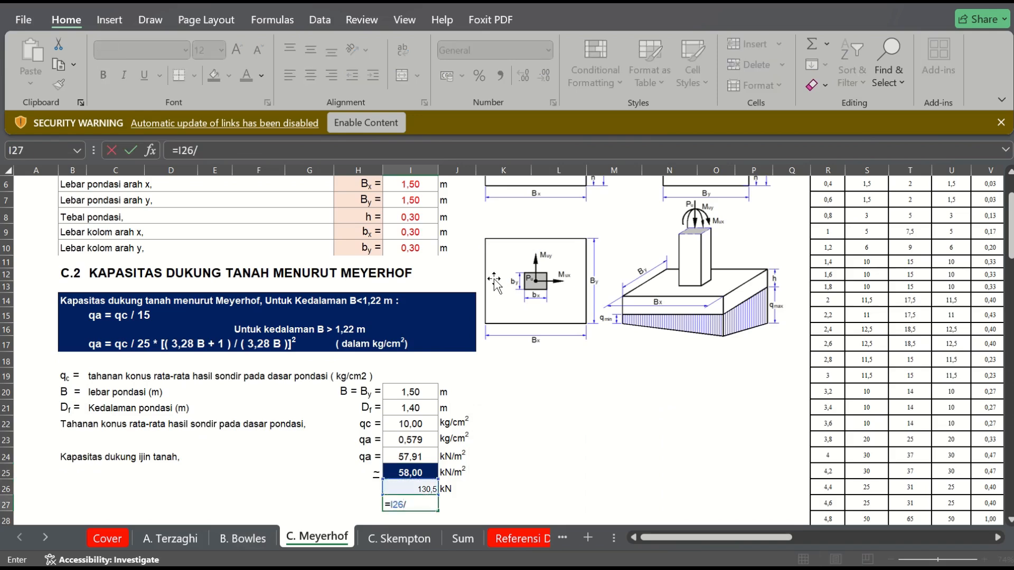
{"action": "type", "text": "0"}
{"action": "key", "text": "Tab"}
{"action": "type", "text": "Ton"}
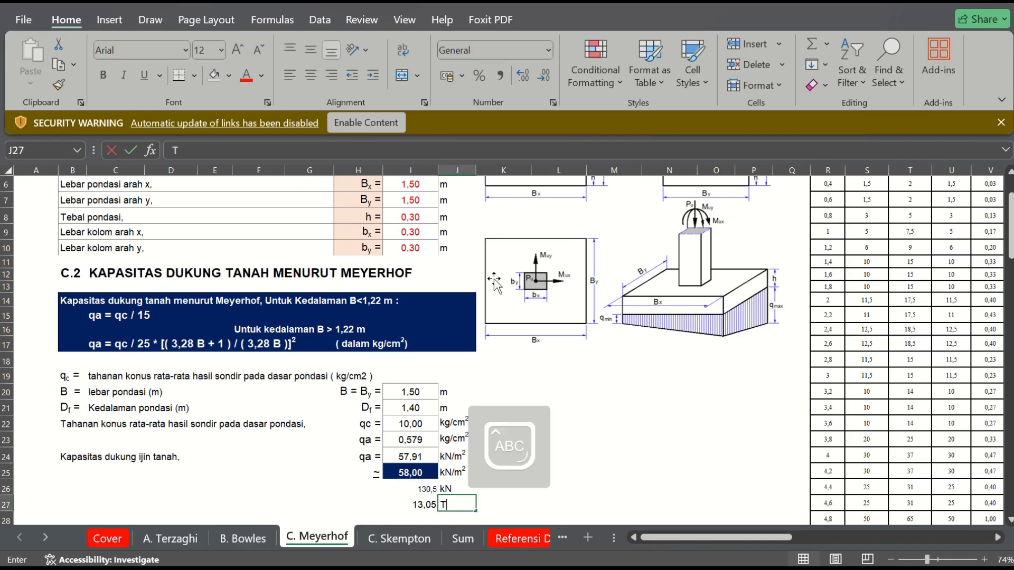
{"action": "key", "text": "Return"}
Set the font size of the load capacity results and their units in I26:J27 to 12.
{"action": "key", "text": "Up"}
{"action": "key", "text": "Up"}
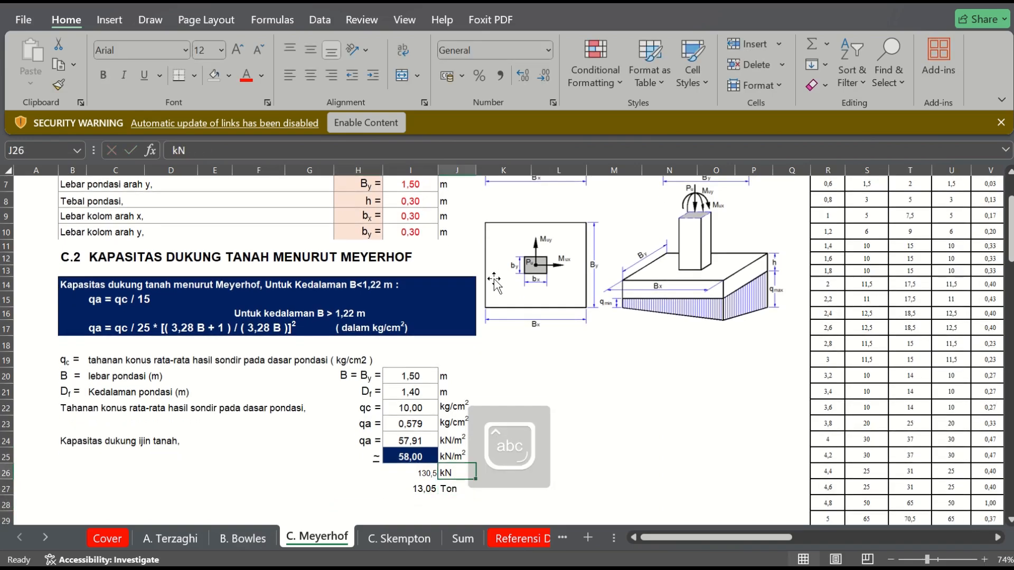
{"action": "key", "text": "shift+Right"}
{"action": "key", "text": "shift+Down"}
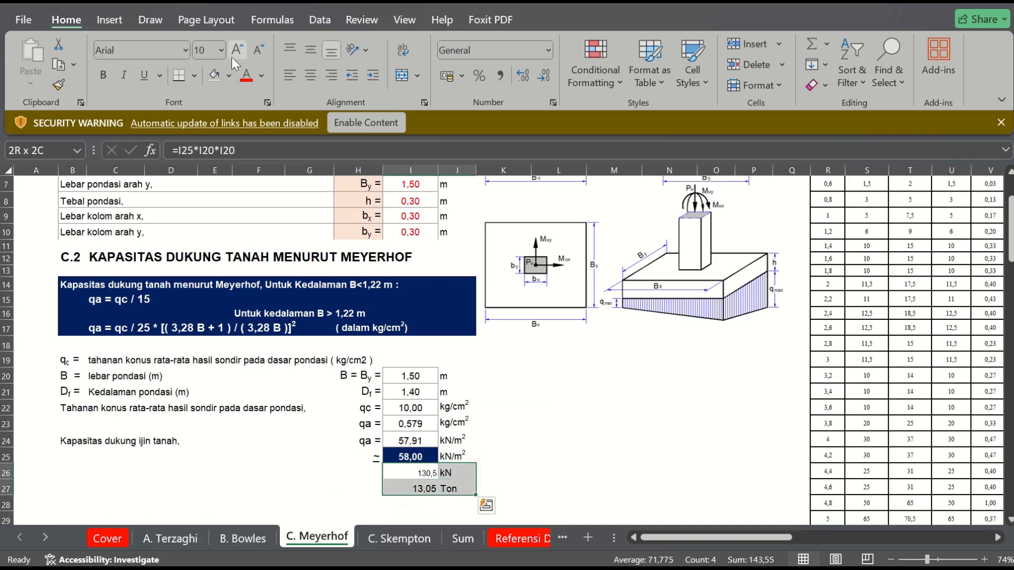
{"action": "left_click", "coordinate": [239, 52]}
{"action": "left_click", "coordinate": [239, 52]}
{"action": "left_click", "coordinate": [239, 52]}
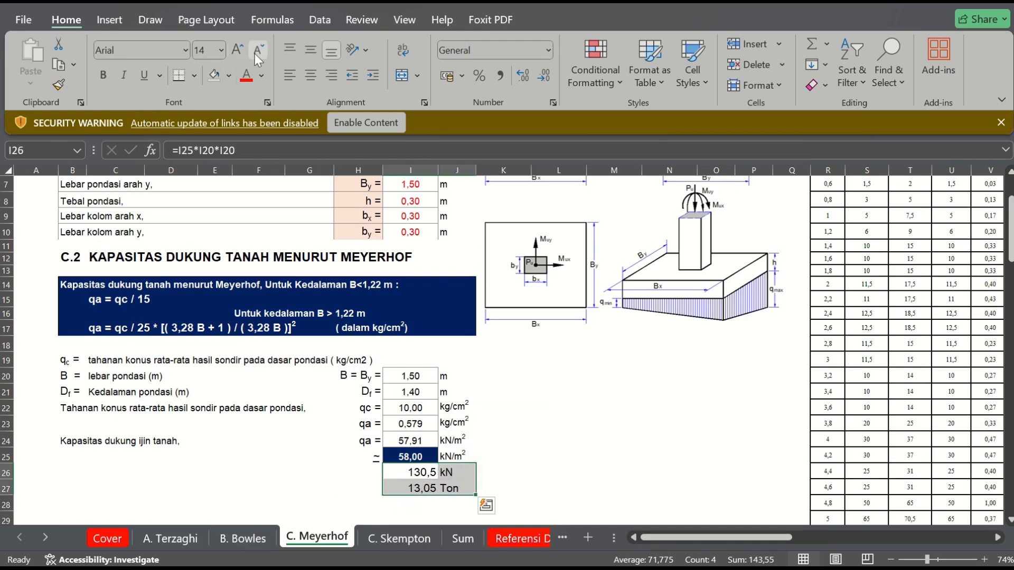
{"action": "left_click", "coordinate": [256, 52]}
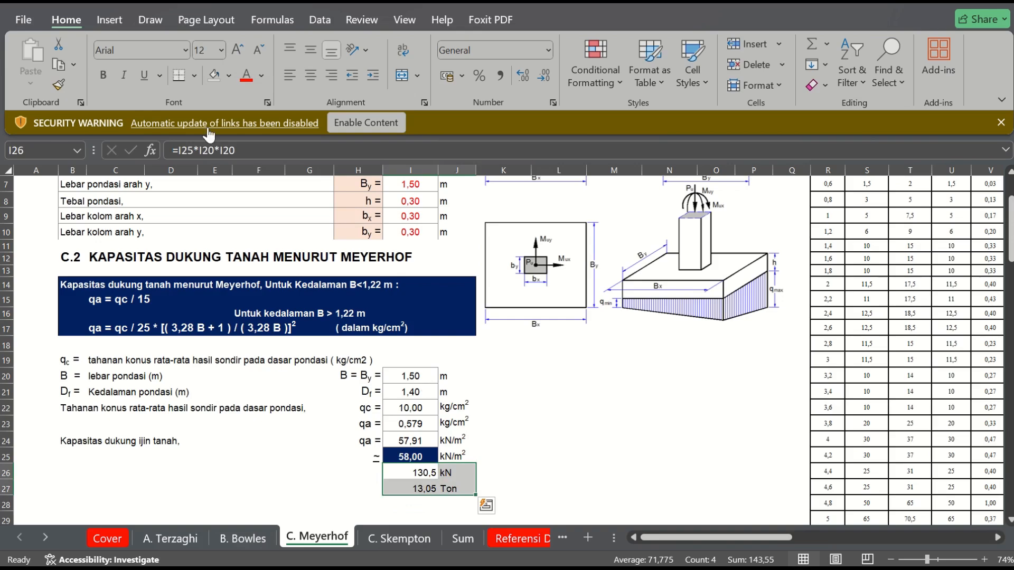
{"action": "left_click", "coordinate": [222, 50]}
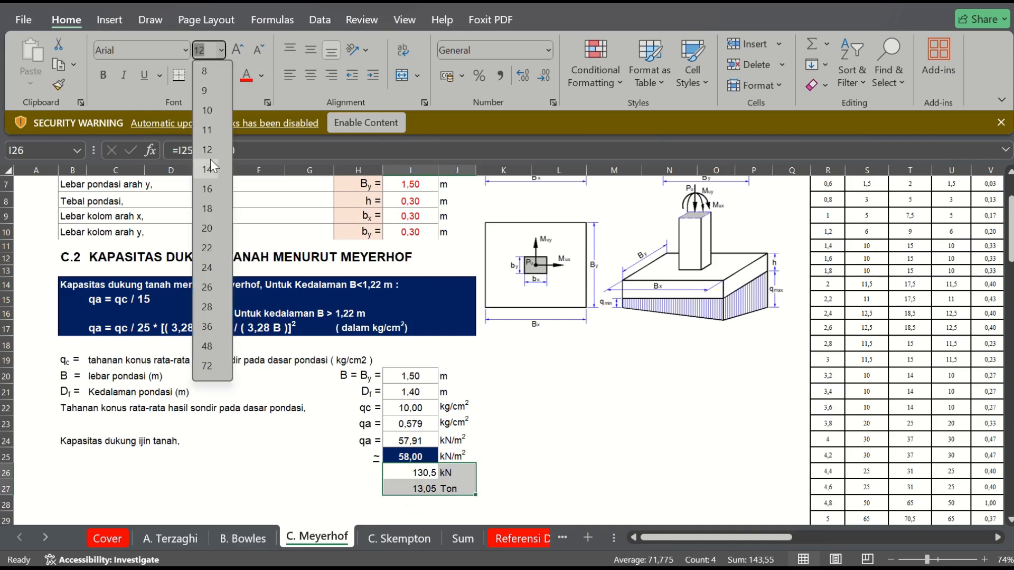
{"action": "left_click", "coordinate": [207, 146]}
{"action": "left_click", "coordinate": [454, 373]}
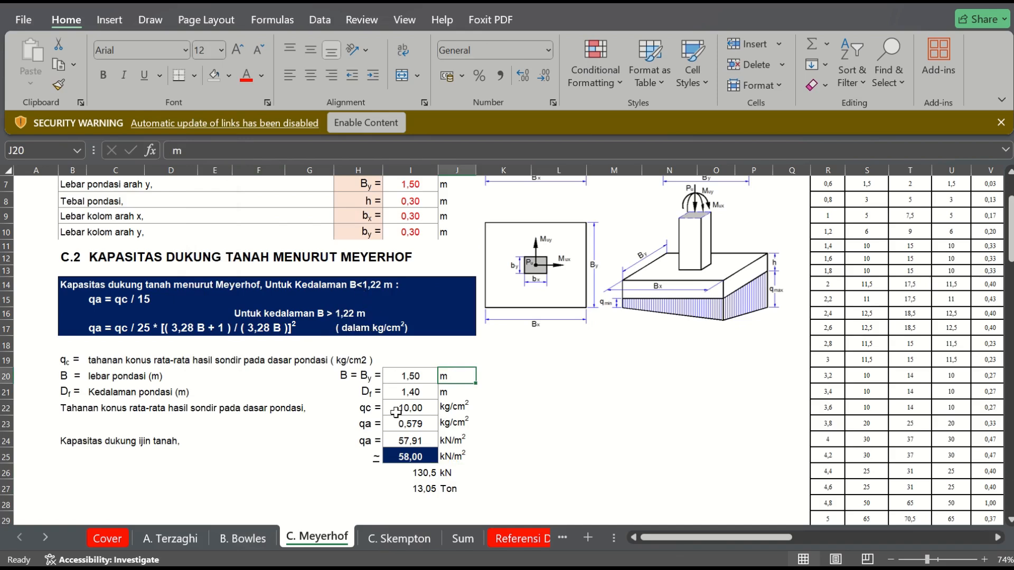
Try the shallow-depth formula qa = qc / 15 in I23 using the qc value in I22, and undo it.
{"action": "left_click", "coordinate": [411, 424]}
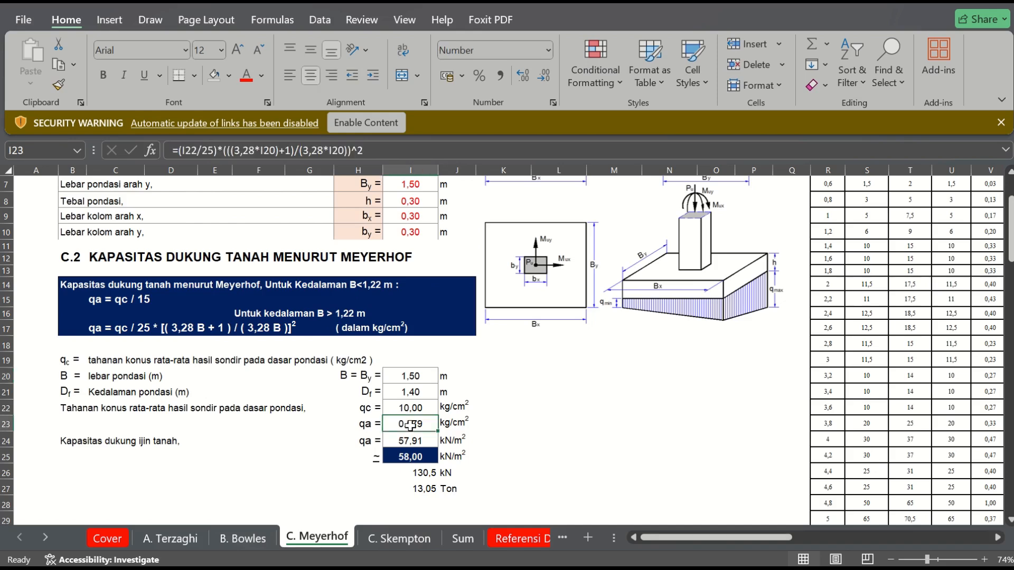
{"action": "type", "text": "="}
{"action": "key", "text": "Up"}
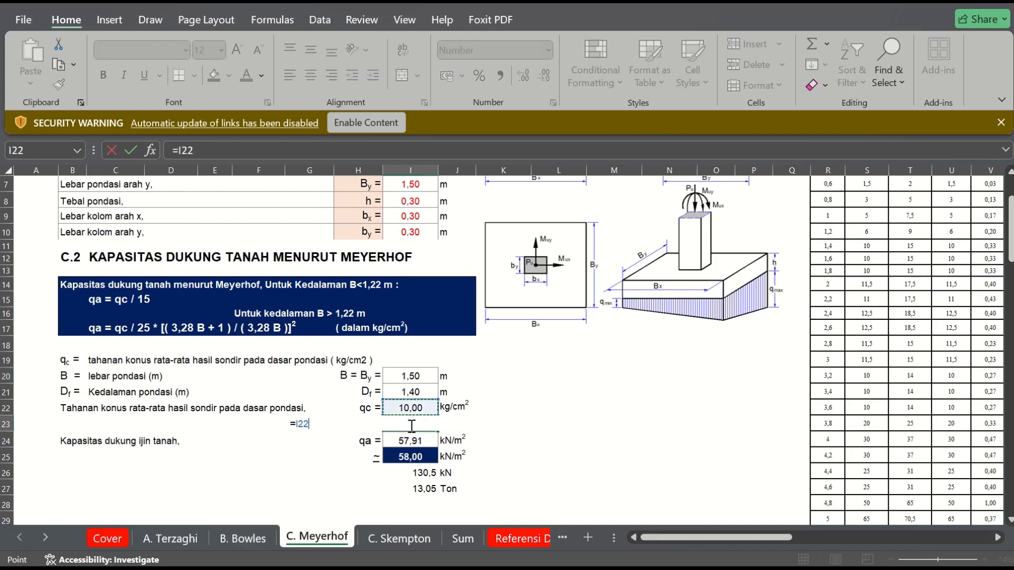
{"action": "key", "text": "Return"}
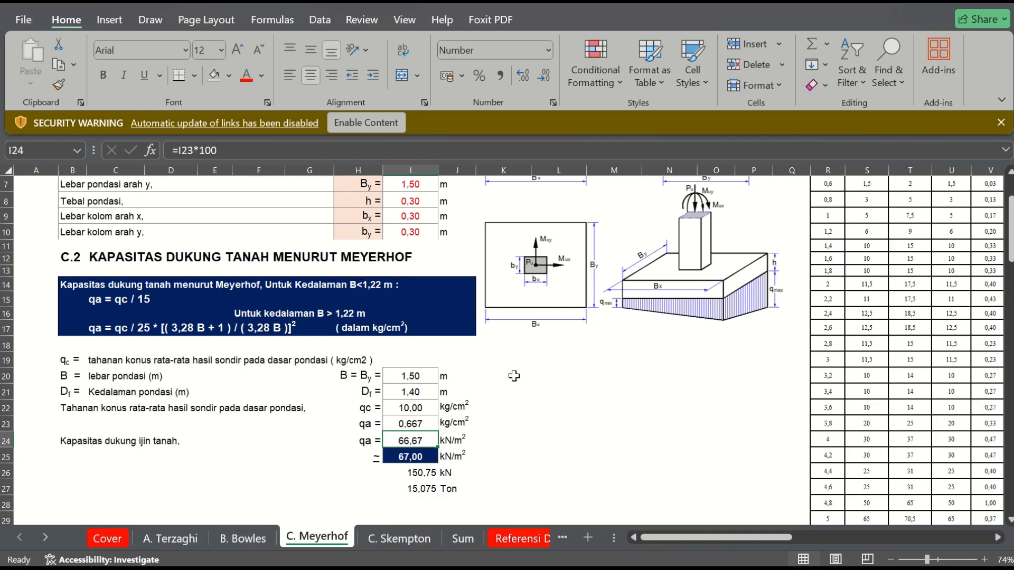
{"action": "key", "text": "ctrl+z"}
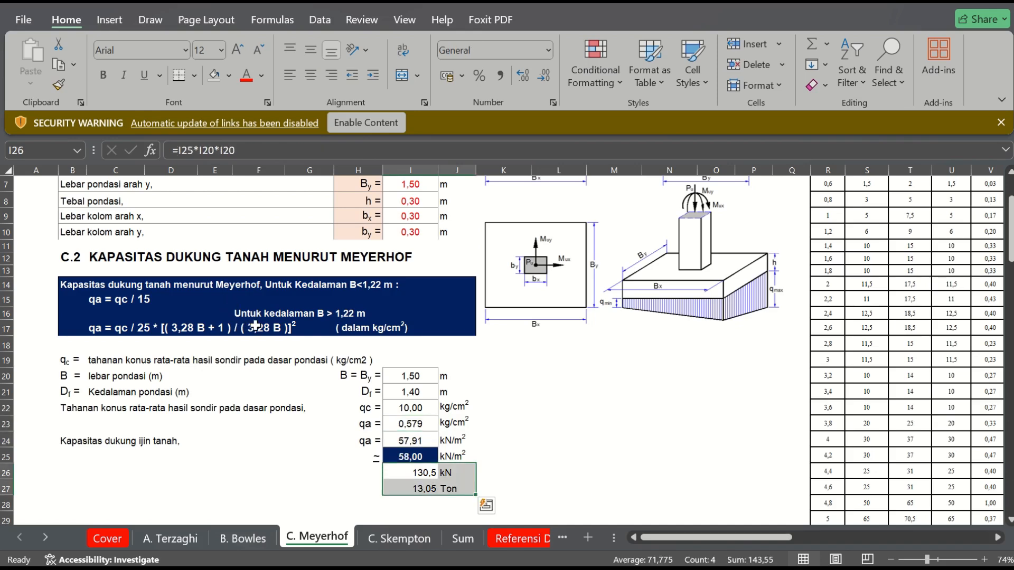
Copy the whole cone penetration data table in R3:X104, including its header row.
{"action": "left_click", "coordinate": [918, 363]}
{"action": "key", "text": "Right"}
{"action": "key", "text": "Right"}
{"action": "key", "text": "Right"}
{"action": "key", "text": "Right"}
{"action": "key", "text": "Right"}
{"action": "key", "text": "Right"}
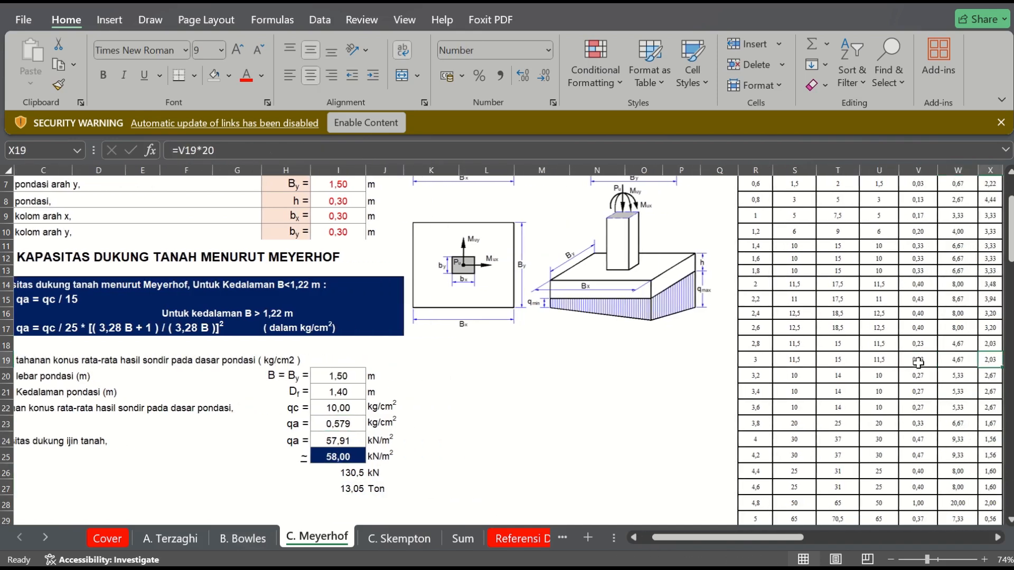
{"action": "key", "text": "Up"}
{"action": "key", "text": "Up"}
{"action": "key", "text": "Up"}
{"action": "key", "text": "Up"}
{"action": "key", "text": "Up"}
{"action": "key", "text": "Up"}
{"action": "key", "text": "Up"}
{"action": "key", "text": "Up"}
{"action": "key", "text": "Up"}
{"action": "key", "text": "Up"}
{"action": "key", "text": "Up"}
{"action": "key", "text": "Up"}
{"action": "key", "text": "Up"}
{"action": "key", "text": "Up"}
{"action": "key", "text": "Up"}
{"action": "key", "text": "Up"}
{"action": "key", "text": "Up"}
{"action": "key", "text": "Up"}
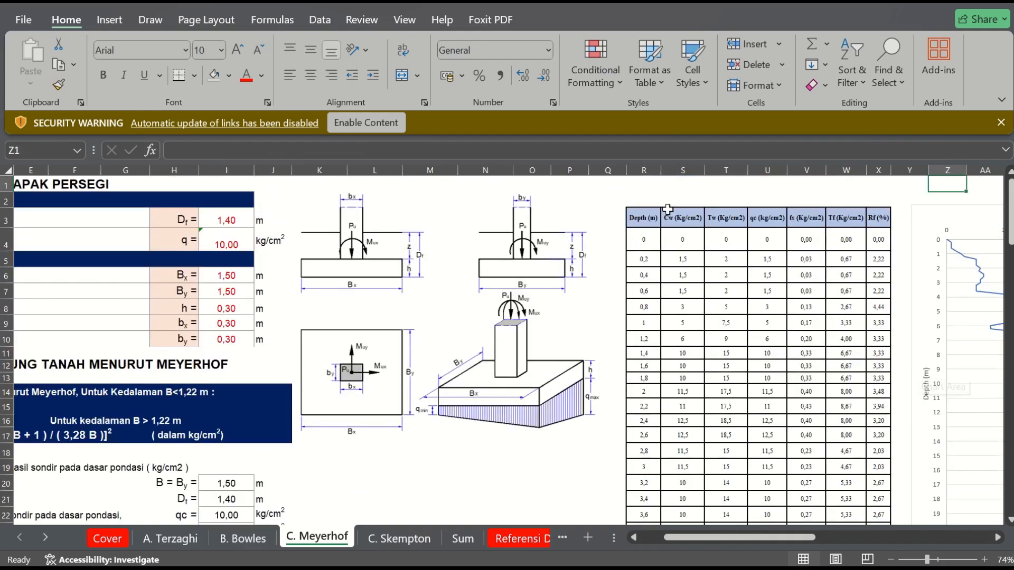
{"action": "left_click_drag", "start_coordinate": [640, 217], "coordinate": [873, 480]}
{"action": "key", "text": "ctrl+c"}
{"action": "scroll", "coordinate": [653, 549], "scroll_direction": "left", "scroll_amount": 2}
{"action": "scroll", "coordinate": [653, 549], "scroll_direction": "left", "scroll_amount": 2}
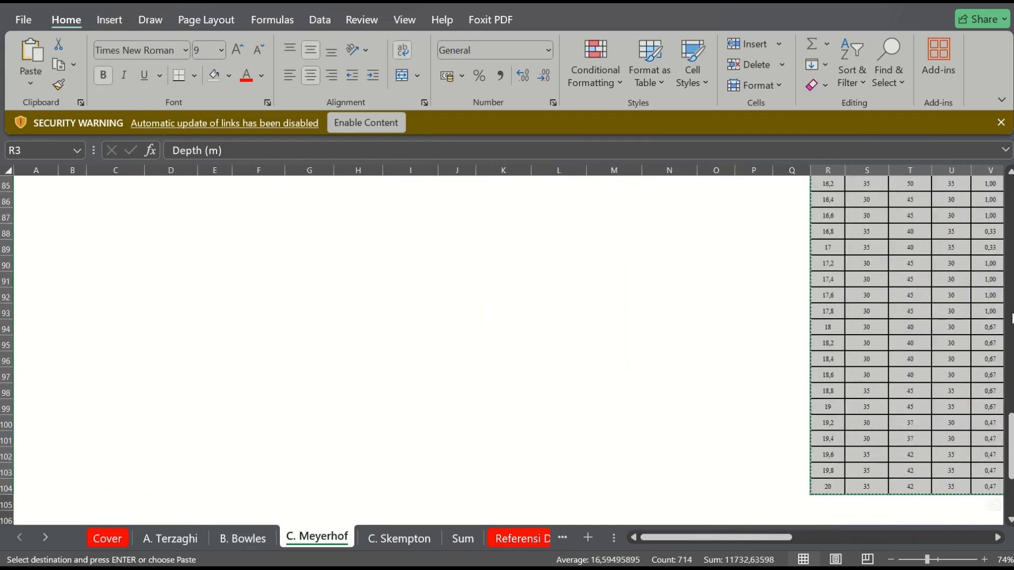
Paste the copied soil data table at B29 below the calculation and fit the height of header row 29 to its text.
{"action": "left_click_drag", "start_coordinate": [1010, 446], "coordinate": [1010, 248]}
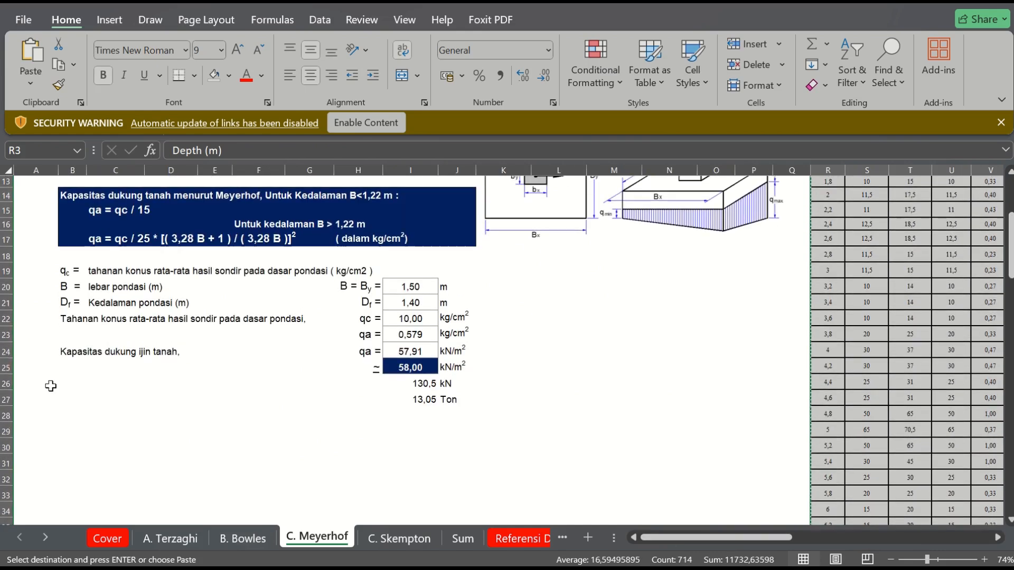
{"action": "left_click", "coordinate": [79, 446]}
{"action": "left_click", "coordinate": [78, 434]}
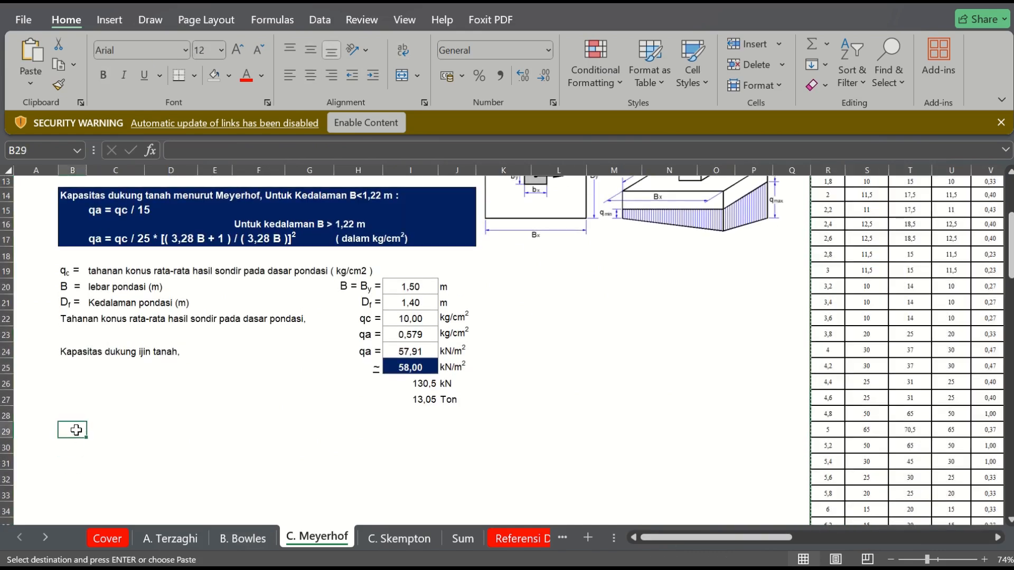
{"action": "key", "text": "ctrl+v"}
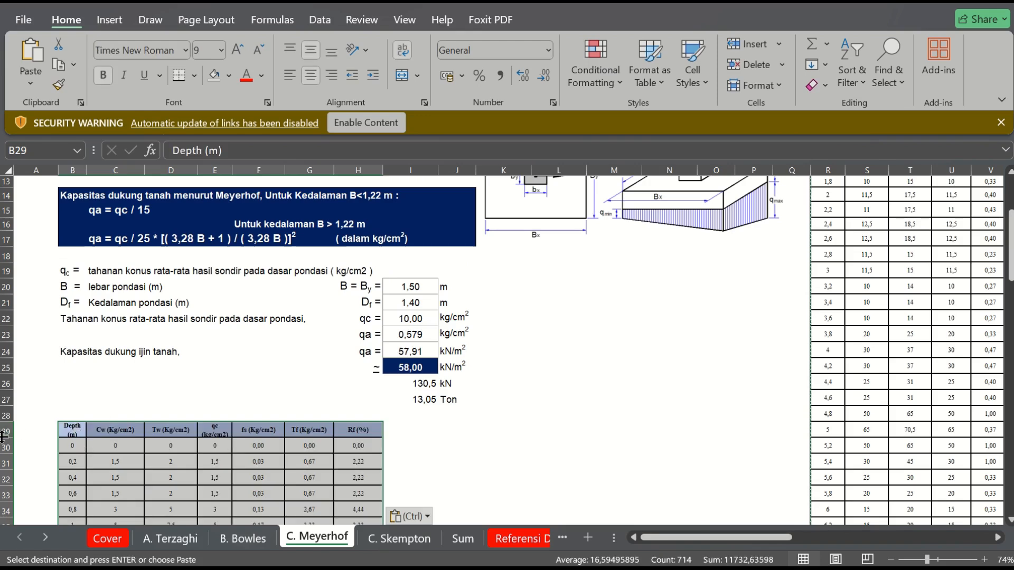
{"action": "double_click", "coordinate": [2, 437]}
Delete the cells of the pasted table in columns B to H for all depths beyond 3 m, starting at row 46.
{"action": "left_click", "coordinate": [122, 458]}
{"action": "key", "text": "Down"}
{"action": "key", "text": "Down"}
{"action": "key", "text": "Down"}
{"action": "key", "text": "Down"}
{"action": "key", "text": "Down"}
{"action": "key", "text": "Down"}
{"action": "key", "text": "Down"}
{"action": "key", "text": "Down"}
{"action": "key", "text": "Down"}
{"action": "key", "text": "Down"}
{"action": "key", "text": "Down"}
{"action": "key", "text": "Down"}
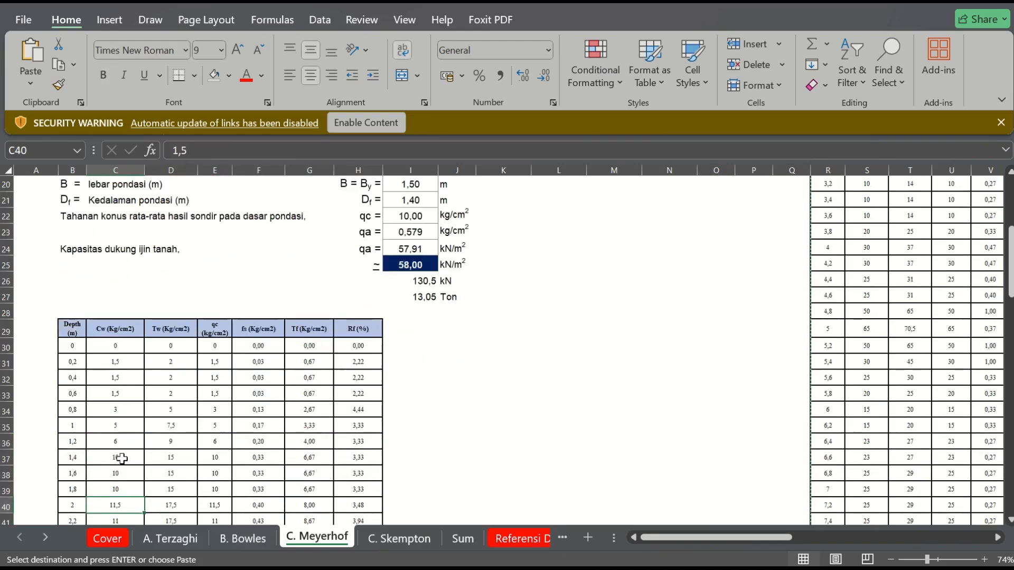
{"action": "key", "text": "Down"}
{"action": "key", "text": "Down"}
{"action": "left_click", "coordinate": [93, 486]}
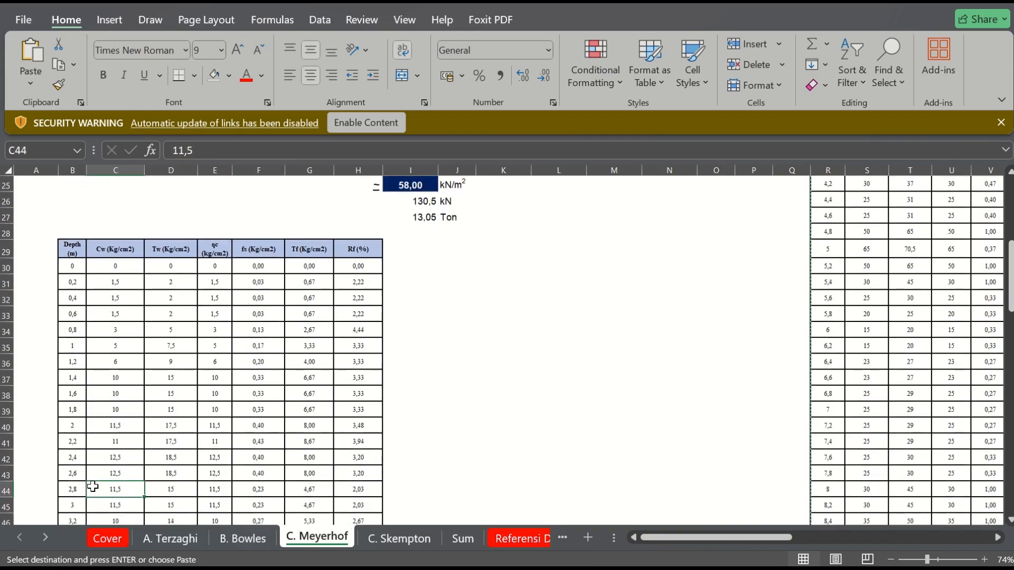
{"action": "left_click", "coordinate": [74, 517]}
{"action": "key", "text": "Down"}
{"action": "key", "text": "Down"}
{"action": "key", "text": "Up"}
{"action": "key", "text": "Up"}
{"action": "key", "text": "shift+Right"}
{"action": "key", "text": "shift+Right"}
{"action": "key", "text": "shift+Right"}
{"action": "key", "text": "shift+Right"}
{"action": "key", "text": "shift+Right"}
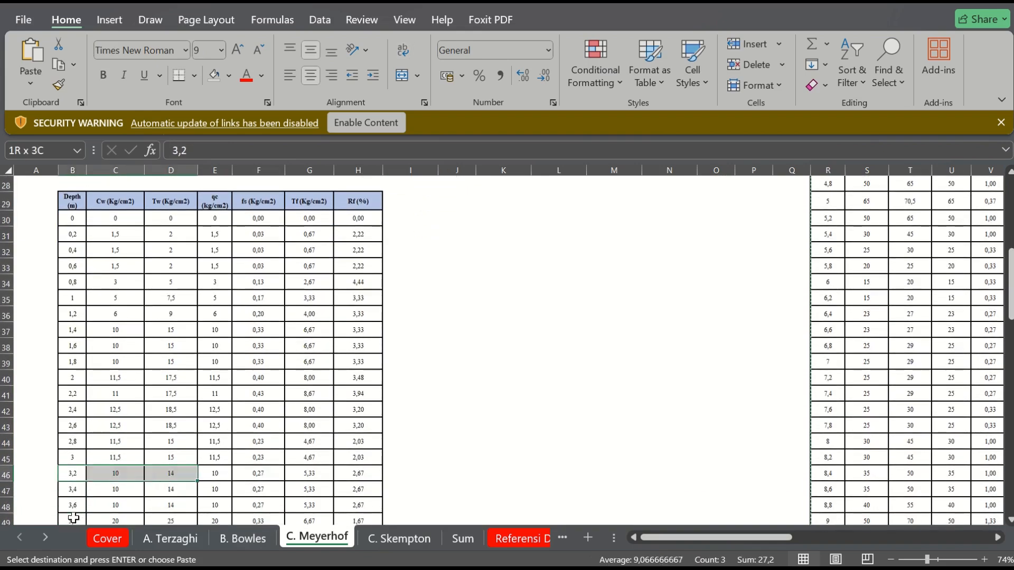
{"action": "key", "text": "shift+Down"}
{"action": "key", "text": "shift+Right"}
{"action": "key", "text": "shift+Down"}
{"action": "key", "text": "shift+Down"}
{"action": "key", "text": "shift+Down"}
{"action": "key", "text": "shift+Down"}
{"action": "key", "text": "shift+Down"}
{"action": "key", "text": "shift+Down"}
{"action": "key", "text": "shift+Down"}
{"action": "key", "text": "shift+Down"}
{"action": "key", "text": "shift+Down"}
{"action": "key", "text": "shift+Down"}
{"action": "key", "text": "shift+Down"}
{"action": "key", "text": "shift+Down"}
{"action": "key", "text": "shift+Down"}
{"action": "key", "text": "shift+Down"}
{"action": "key", "text": "shift+Down"}
{"action": "key", "text": "shift+Down"}
{"action": "key", "text": "shift+Down"}
{"action": "key", "text": "shift+Down"}
{"action": "key", "text": "shift+Down"}
{"action": "key", "text": "shift+Down"}
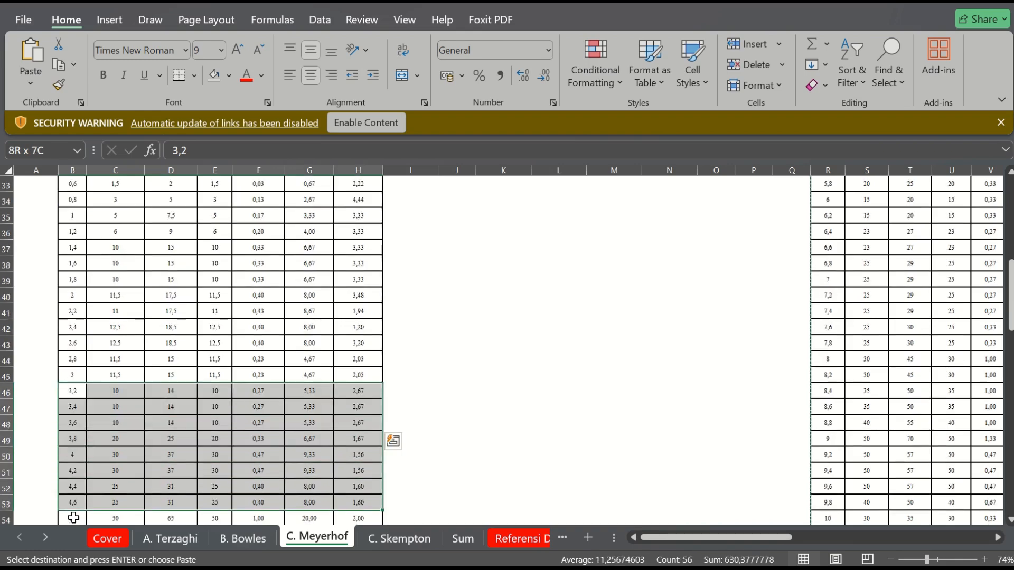
{"action": "key", "text": "shift+Down"}
{"action": "key", "text": "shift+Down"}
{"action": "key", "text": "shift+Down"}
{"action": "key", "text": "shift+Down"}
{"action": "key", "text": "shift+Down"}
{"action": "key", "text": "shift+Down"}
{"action": "key", "text": "shift+Down"}
{"action": "key", "text": "shift+Down"}
{"action": "key", "text": "shift+Down"}
{"action": "key", "text": "shift+Down"}
{"action": "key", "text": "shift+Down"}
{"action": "key", "text": "shift+Down"}
{"action": "key", "text": "shift+Down"}
{"action": "key", "text": "shift+Down"}
{"action": "key", "text": "shift+Down"}
{"action": "key", "text": "shift+Down"}
{"action": "key", "text": "shift+Down"}
{"action": "key", "text": "shift+Down"}
{"action": "key", "text": "shift+Down"}
{"action": "key", "text": "shift+Down"}
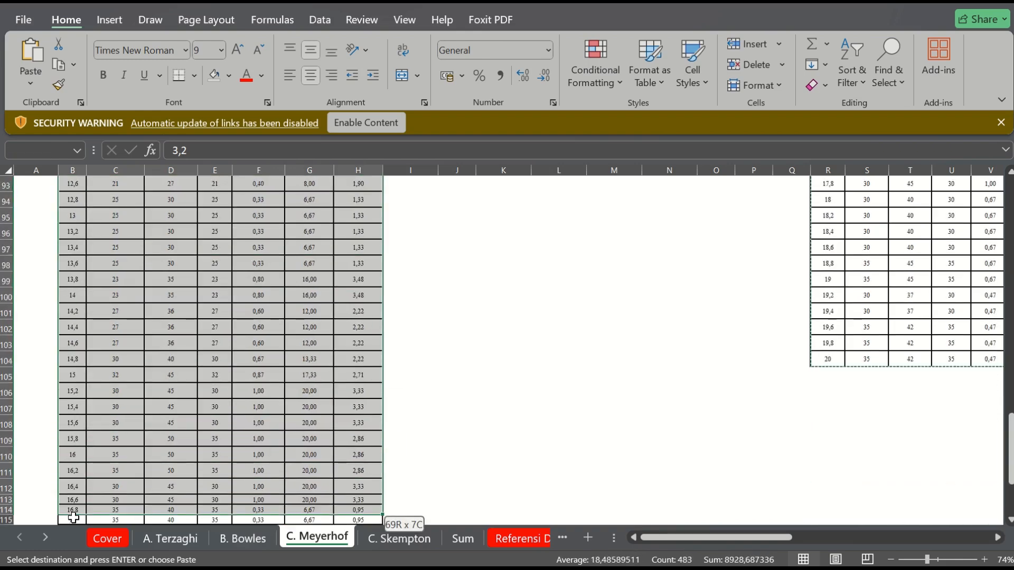
{"action": "key", "text": "shift+Down"}
{"action": "key", "text": "shift+Down"}
{"action": "key", "text": "shift+Down"}
{"action": "key", "text": "shift+Down"}
{"action": "key", "text": "shift+Down"}
{"action": "key", "text": "shift+Down"}
{"action": "key", "text": "shift+Down"}
{"action": "key", "text": "shift+Down"}
{"action": "key", "text": "shift+Down"}
{"action": "key", "text": "shift+Down"}
{"action": "key", "text": "shift+Down"}
{"action": "key", "text": "shift+Down"}
{"action": "key", "text": "shift+Down"}
{"action": "key", "text": "shift+Down"}
{"action": "key", "text": "shift+Down"}
{"action": "key", "text": "shift+Down"}
{"action": "key", "text": "shift+Down"}
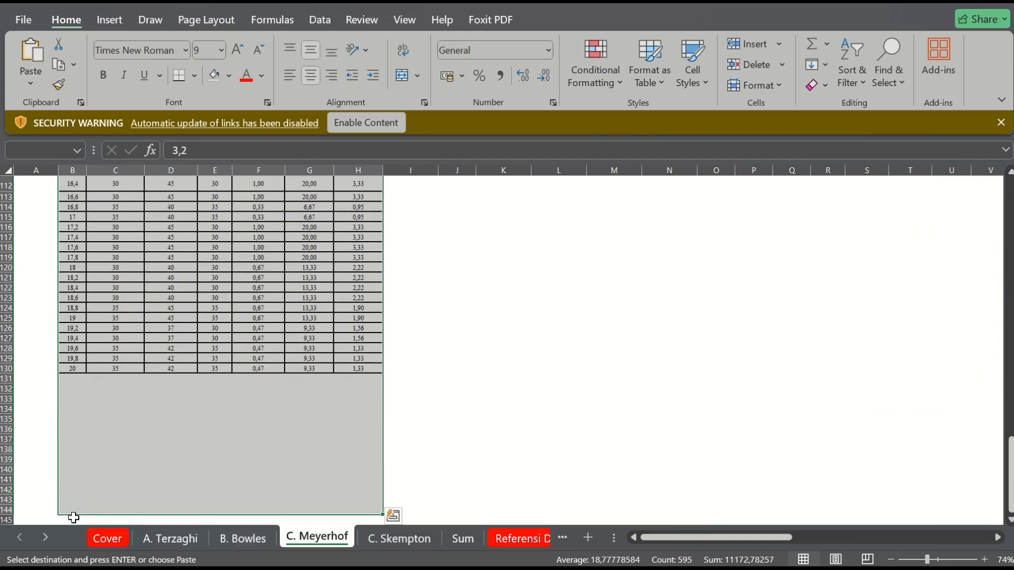
{"action": "right_click", "coordinate": [67, 351]}
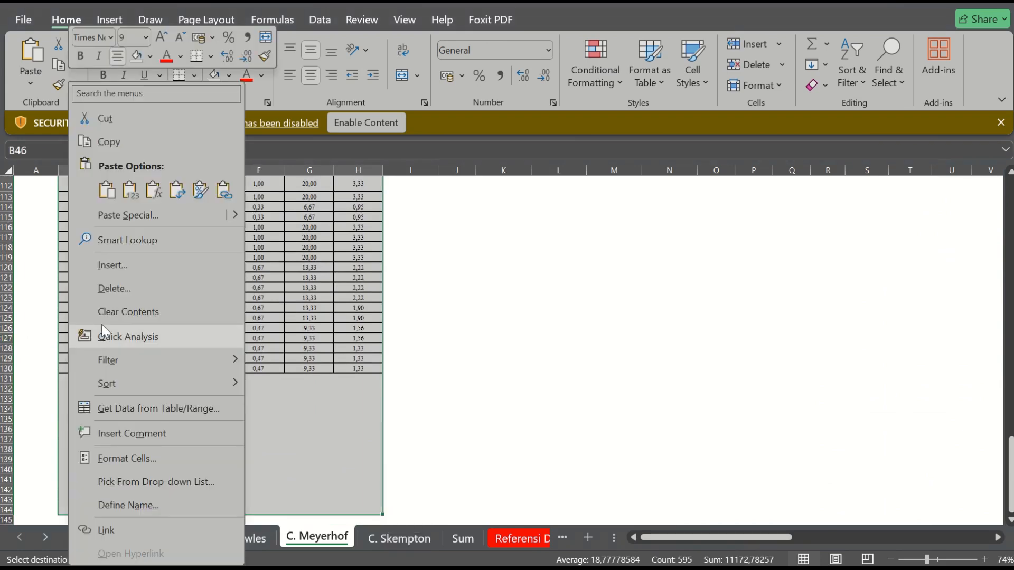
{"action": "left_click", "coordinate": [115, 285]}
{"action": "left_click", "coordinate": [95, 298]}
{"action": "key", "text": "Return"}
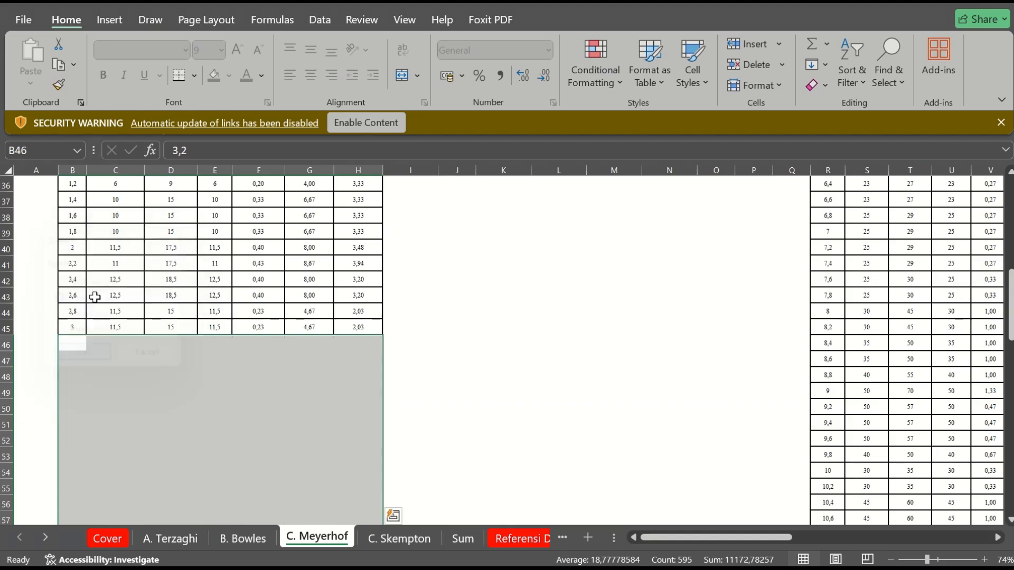
Look over the soil data, foundation dimensions and Meyerhof calculation above the trimmed table, and return to the table.
{"action": "key", "text": "Up"}
{"action": "key", "text": "Up"}
{"action": "key", "text": "Up"}
{"action": "key", "text": "Up"}
{"action": "key", "text": "Up"}
{"action": "key", "text": "Up"}
{"action": "key", "text": "Up"}
{"action": "key", "text": "Up"}
{"action": "key", "text": "Up"}
{"action": "key", "text": "Up"}
{"action": "key", "text": "Up"}
{"action": "key", "text": "Up"}
{"action": "key", "text": "Up"}
{"action": "key", "text": "Up"}
{"action": "key", "text": "Up"}
{"action": "key", "text": "Up"}
{"action": "key", "text": "Up"}
{"action": "key", "text": "Up"}
{"action": "key", "text": "Up"}
{"action": "key", "text": "Up"}
{"action": "key", "text": "Up"}
{"action": "key", "text": "Up"}
{"action": "key", "text": "Up"}
{"action": "key", "text": "Up"}
{"action": "key", "text": "Up"}
{"action": "key", "text": "Up"}
{"action": "key", "text": "Up"}
{"action": "key", "text": "Up"}
{"action": "key", "text": "Up"}
{"action": "key", "text": "Up"}
{"action": "key", "text": "Up"}
{"action": "key", "text": "Up"}
{"action": "key", "text": "Up"}
{"action": "key", "text": "Up"}
{"action": "key", "text": "Up"}
{"action": "key", "text": "Up"}
{"action": "key", "text": "Up"}
{"action": "key", "text": "Up"}
{"action": "key", "text": "Up"}
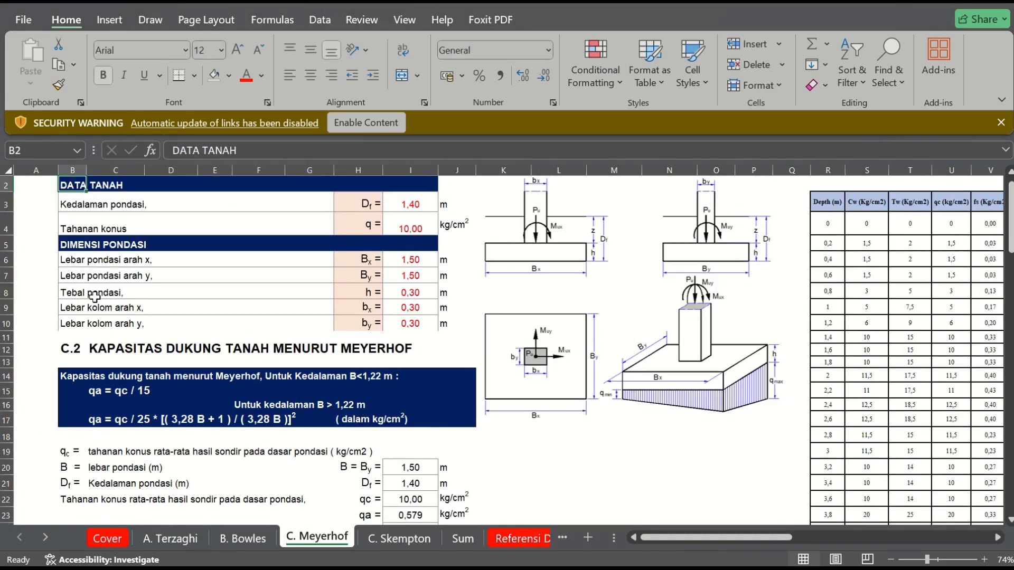
{"action": "key", "text": "Down"}
{"action": "key", "text": "Down"}
{"action": "key", "text": "Down"}
{"action": "key", "text": "Down"}
{"action": "key", "text": "Down"}
{"action": "key", "text": "Down"}
{"action": "key", "text": "Down"}
{"action": "key", "text": "Down"}
{"action": "key", "text": "Down"}
{"action": "key", "text": "Down"}
{"action": "key", "text": "Down"}
{"action": "key", "text": "Down"}
{"action": "key", "text": "Down"}
{"action": "key", "text": "Down"}
{"action": "key", "text": "Down"}
{"action": "key", "text": "Down"}
{"action": "key", "text": "Down"}
{"action": "key", "text": "Down"}
{"action": "key", "text": "Down"}
{"action": "key", "text": "Down"}
{"action": "scroll", "coordinate": [95, 297], "scroll_direction": "down", "scroll_amount": 5}
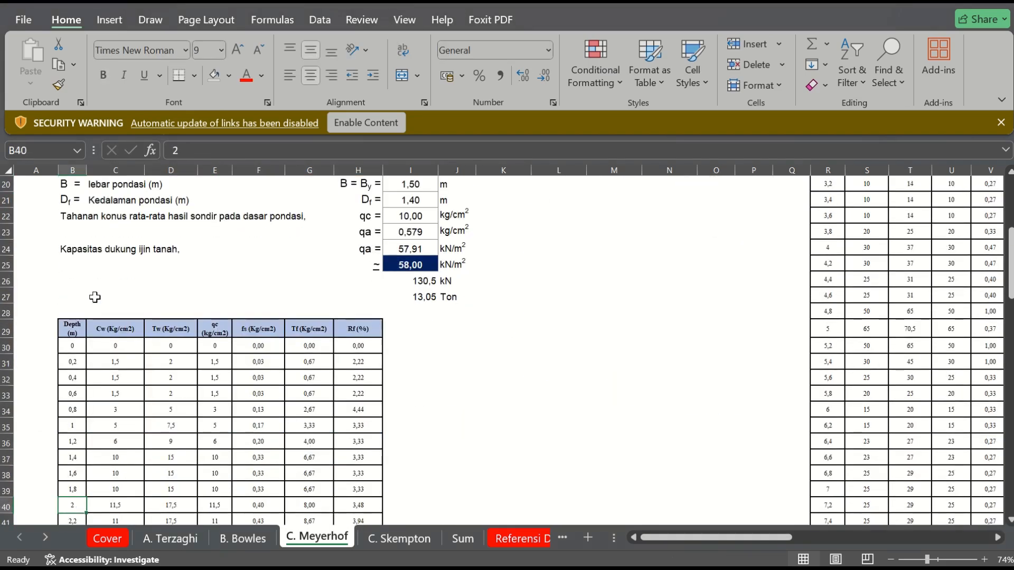
Delete the fs, Tf and Rf columns of the pasted table in F29:H45, shifting the cells up.
{"action": "left_click", "coordinate": [248, 330]}
{"action": "left_click_drag", "start_coordinate": [341, 336], "coordinate": [368, 490]}
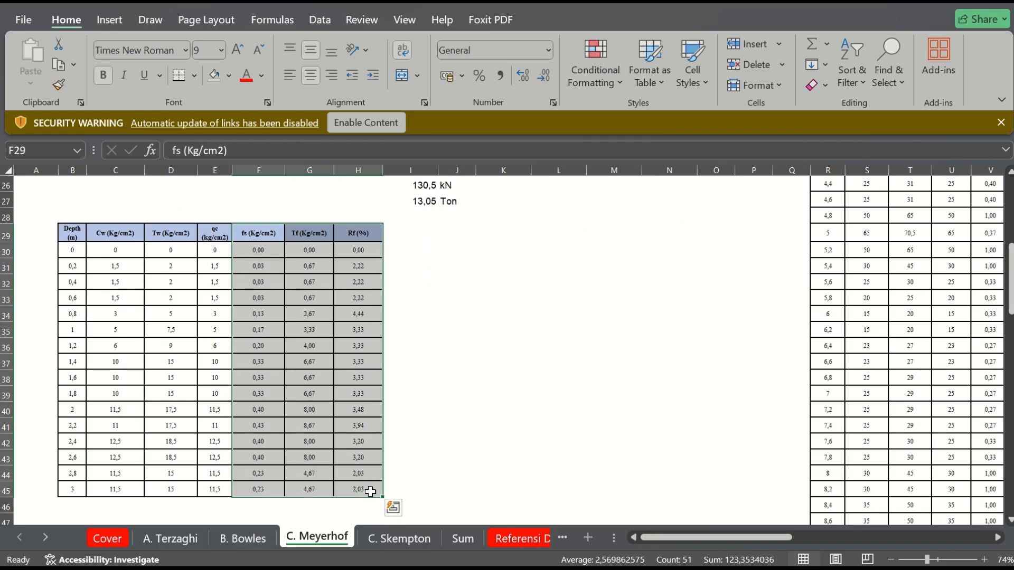
{"action": "right_click", "coordinate": [369, 490]}
{"action": "left_click", "coordinate": [416, 188]}
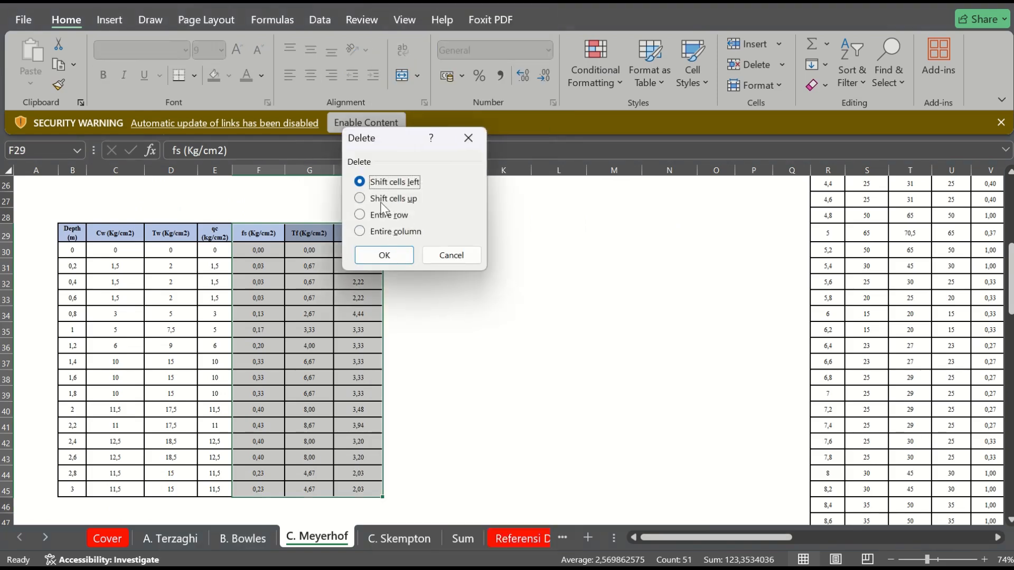
{"action": "key", "text": "Return"}
{"action": "key", "text": "ctrl+z"}
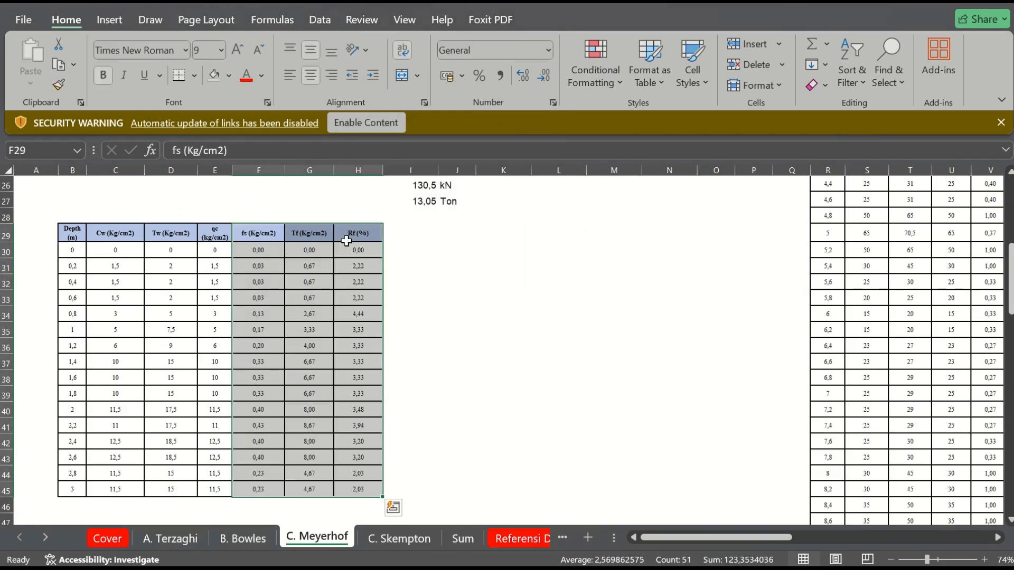
{"action": "right_click", "coordinate": [346, 241]}
{"action": "left_click", "coordinate": [373, 264]}
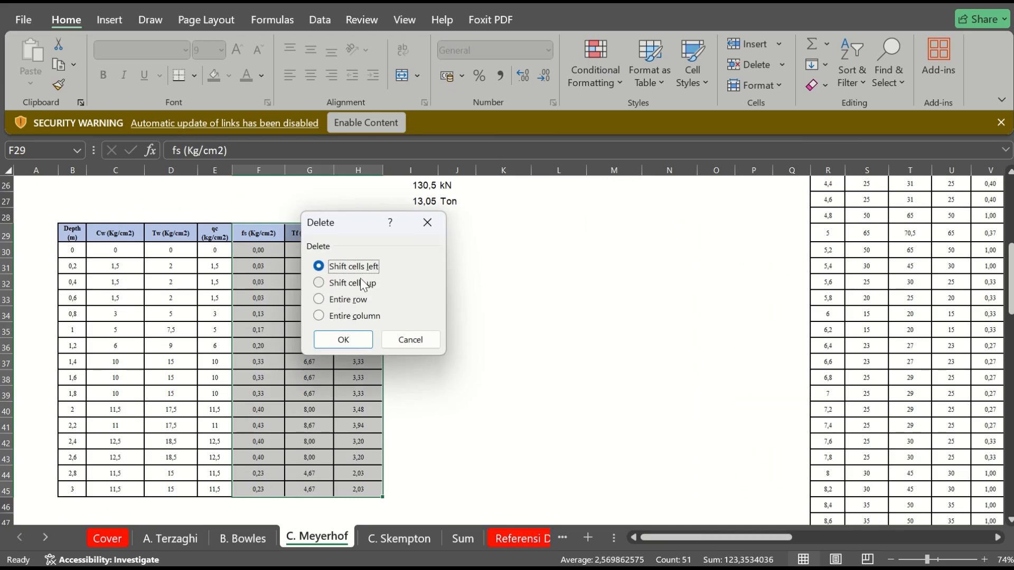
{"action": "left_click", "coordinate": [362, 283]}
{"action": "key", "text": "Return"}
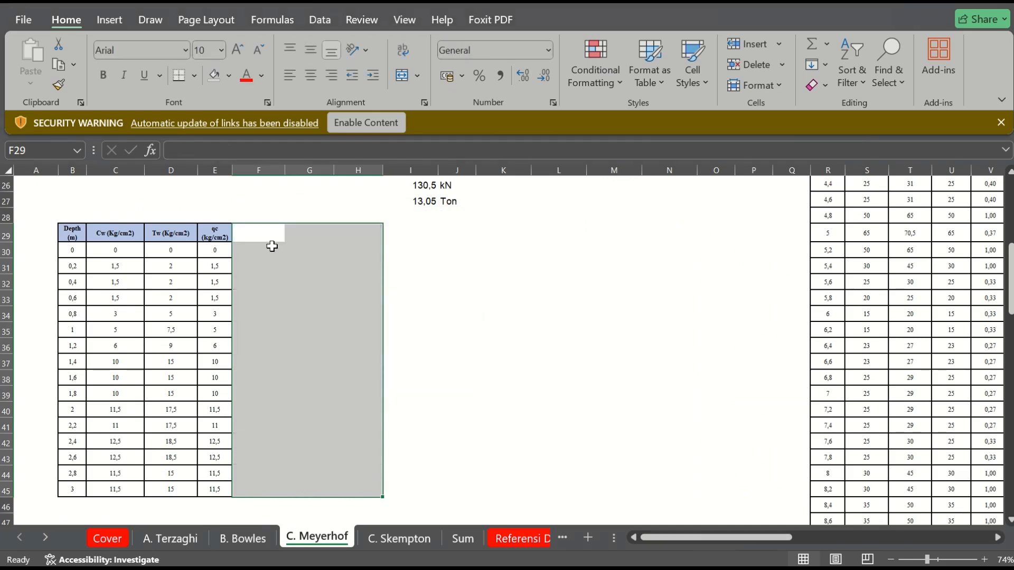
Copy the qc column in E29:E45, including its header, and paste it into column F starting at F29.
{"action": "left_click_drag", "start_coordinate": [213, 233], "coordinate": [214, 457]}
{"action": "left_click_drag", "start_coordinate": [212, 531], "coordinate": [211, 421]}
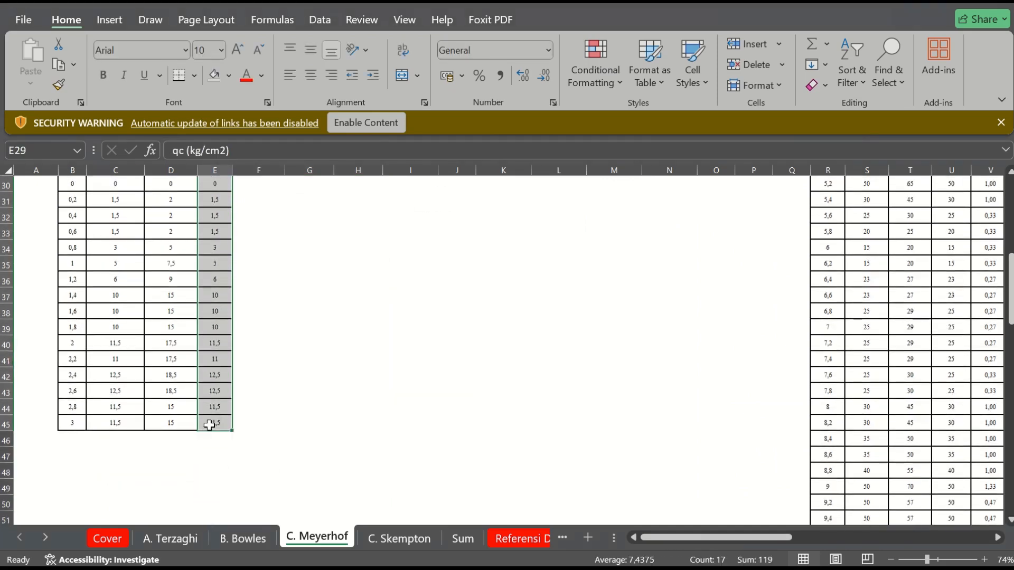
{"action": "key", "text": "ctrl+c"}
{"action": "key", "text": "Right"}
{"action": "key", "text": "ctrl+v"}
{"action": "key", "text": "Escape"}
{"action": "key", "text": "Up"}
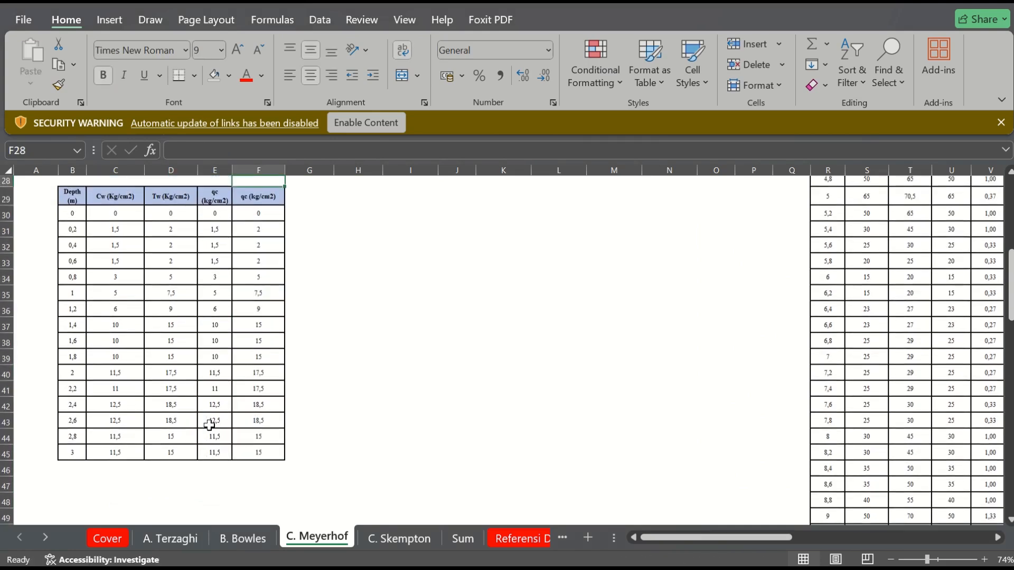
Change the header in F29 to "qa (kg/cm2)".
{"action": "key", "text": "Down"}
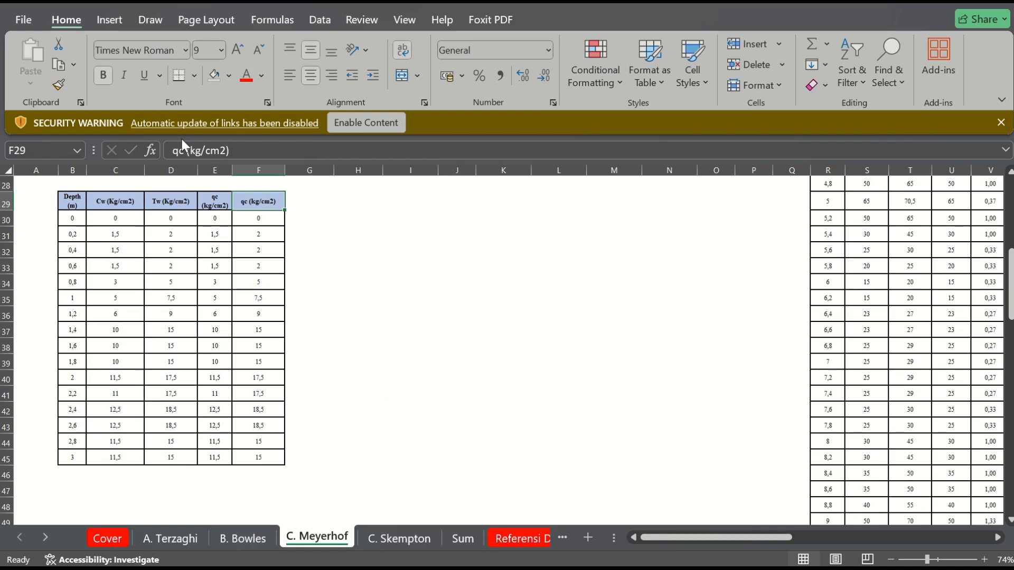
{"action": "left_click", "coordinate": [180, 151]}
{"action": "key", "text": "Delete"}
{"action": "type", "text": "a"}
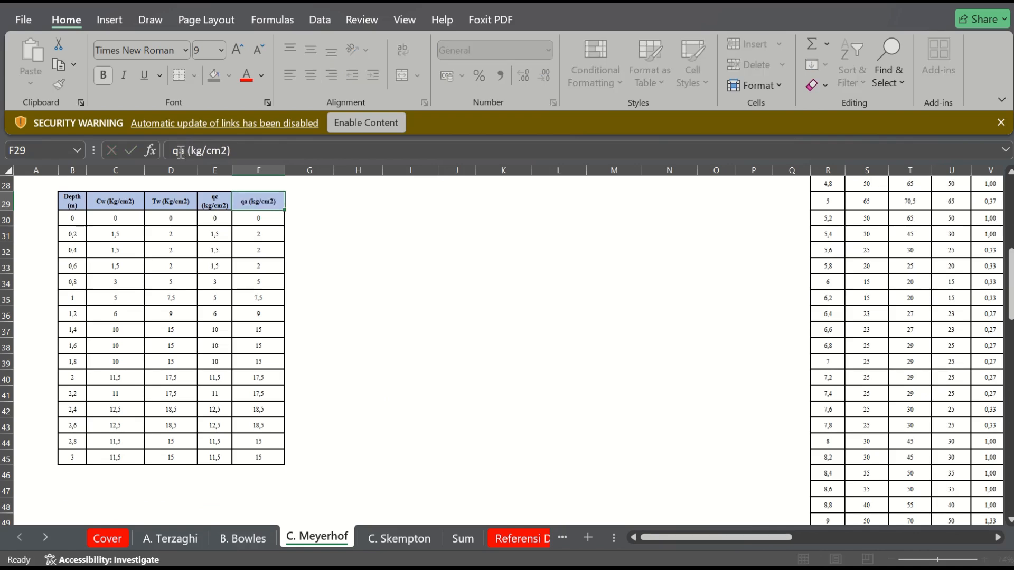
{"action": "key", "text": "Return"}
{"action": "key", "text": "Up"}
Review the Meyerhof qa formulas and the calculation above the table, and return to the table's header row.
{"action": "key", "text": "Page_Up"}
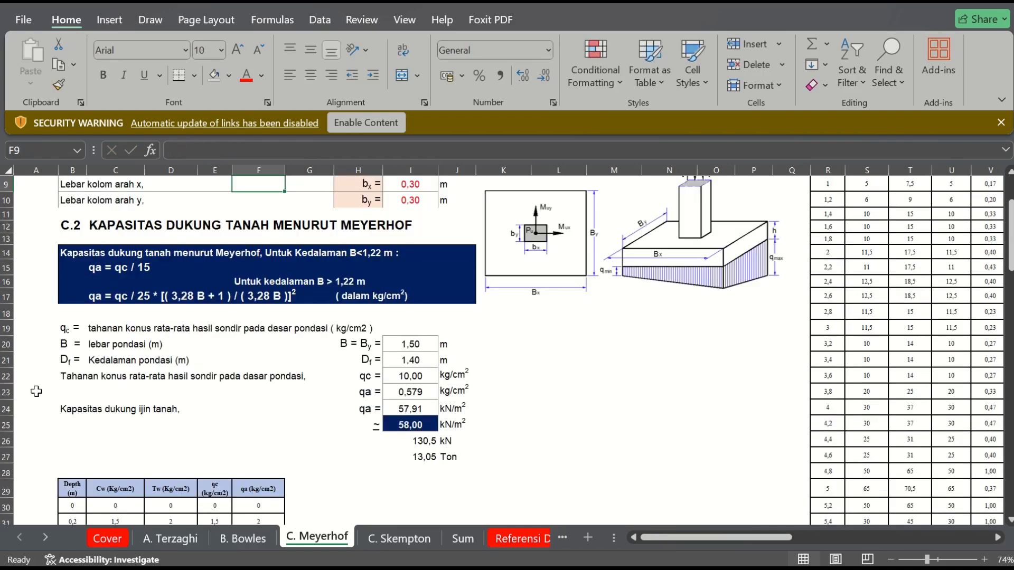
{"action": "key", "text": "Down"}
{"action": "key", "text": "Down"}
{"action": "key", "text": "Down"}
{"action": "key", "text": "Down"}
{"action": "key", "text": "Down"}
{"action": "key", "text": "Down"}
{"action": "key", "text": "Down"}
{"action": "key", "text": "Down"}
{"action": "key", "text": "Down"}
{"action": "key", "text": "Down"}
{"action": "key", "text": "Down"}
{"action": "key", "text": "Down"}
{"action": "key", "text": "Down"}
{"action": "key", "text": "Down"}
{"action": "key", "text": "Down"}
{"action": "key", "text": "Down"}
{"action": "key", "text": "Down"}
{"action": "key", "text": "Down"}
{"action": "key", "text": "Down"}
{"action": "key", "text": "Down"}
{"action": "key", "text": "Down"}
{"action": "key", "text": "Down"}
{"action": "key", "text": "Down"}
{"action": "key", "text": "Left"}
{"action": "key", "text": "Left"}
{"action": "key", "text": "Left"}
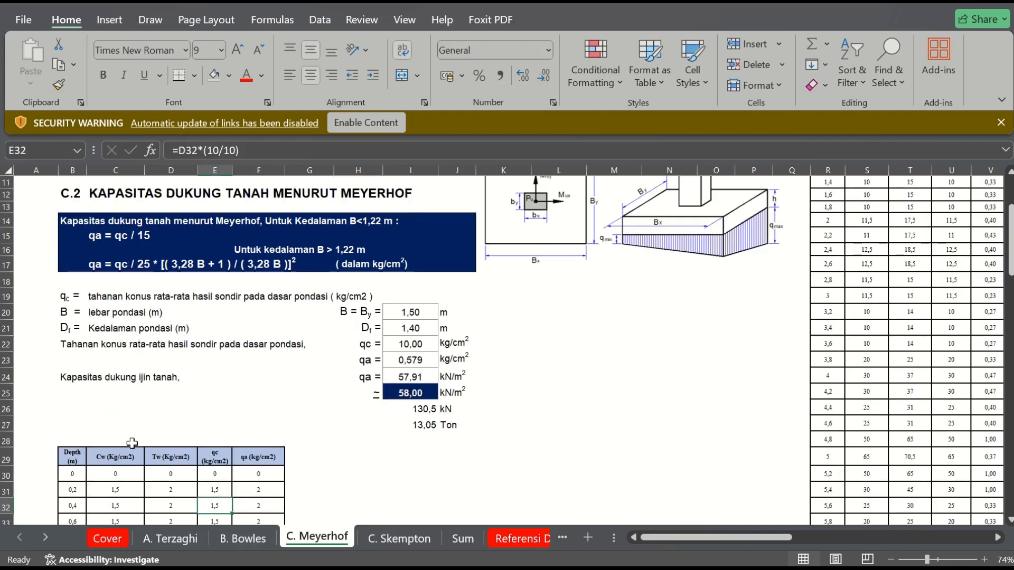
{"action": "left_click", "coordinate": [105, 459]}
{"action": "key", "text": "End"}
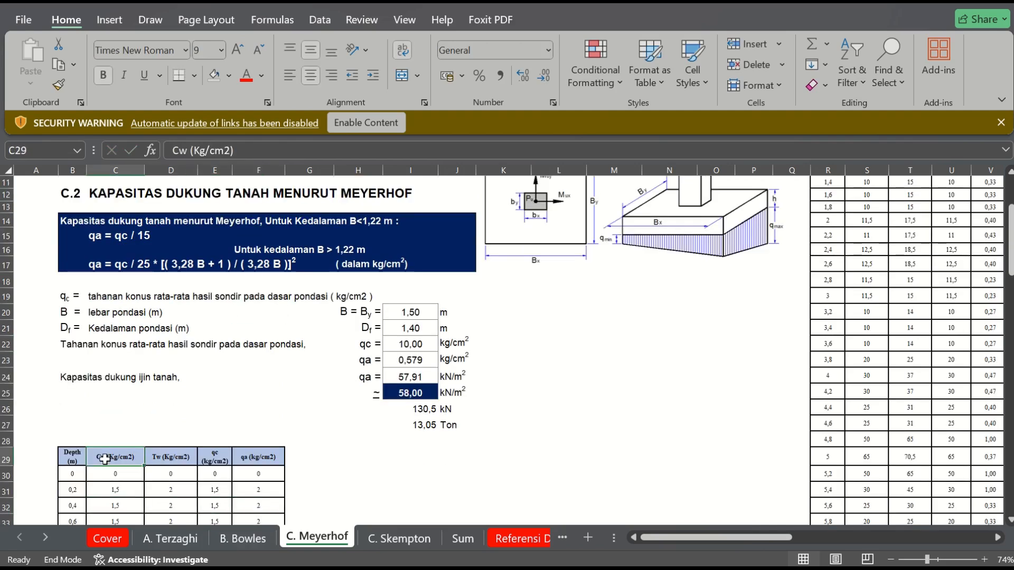
{"action": "key", "text": "Right"}
{"action": "key", "text": "Left"}
{"action": "key", "text": "Left"}
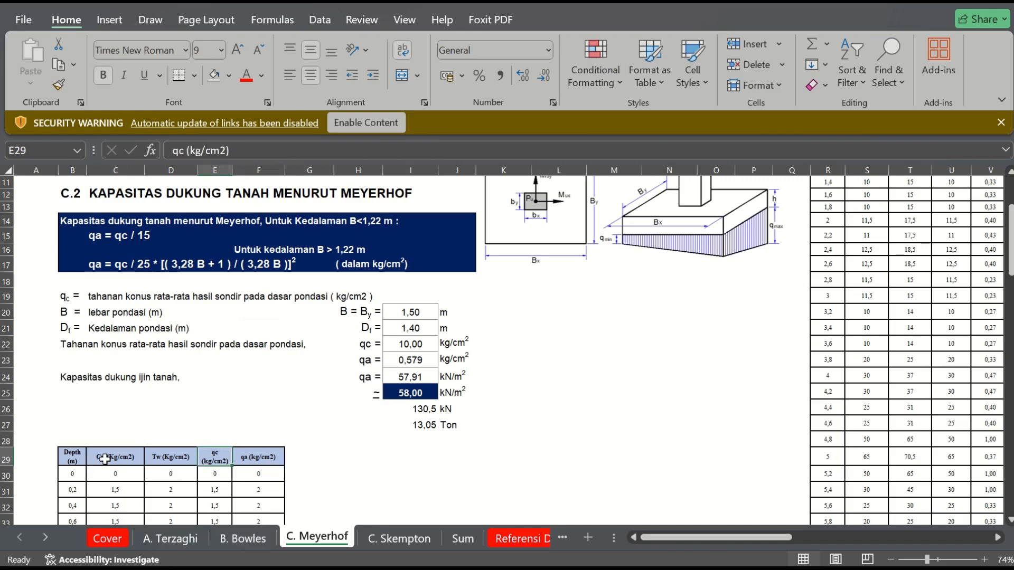
Inspect the qc formulas in E30 to E36 to see which column they refer to, leaving them unedited.
{"action": "key", "text": "Down"}
{"action": "left_click", "coordinate": [239, 157]}
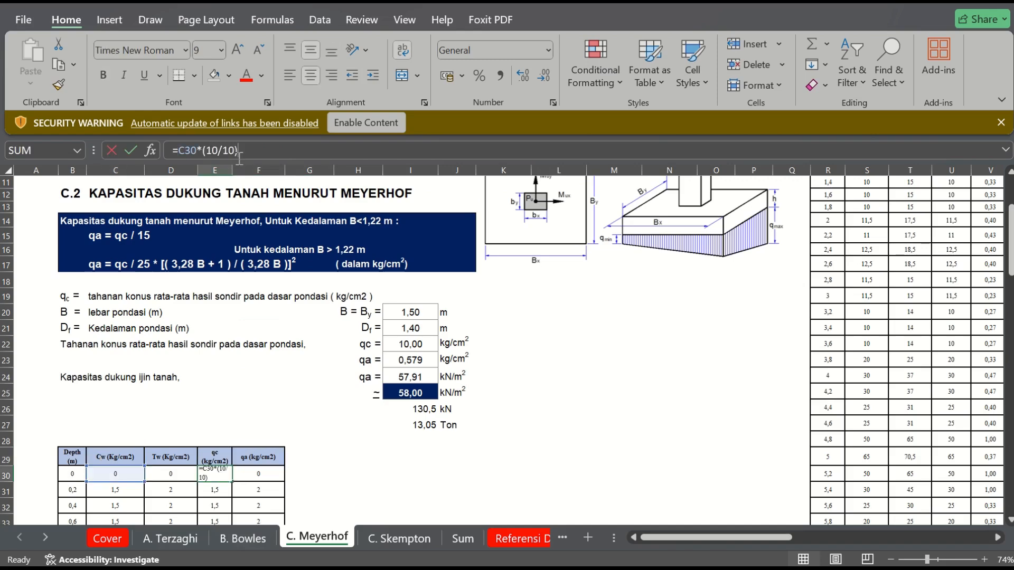
{"action": "key", "text": "Return"}
{"action": "left_click", "coordinate": [239, 158]}
{"action": "key", "text": "Escape"}
{"action": "key", "text": "Return"}
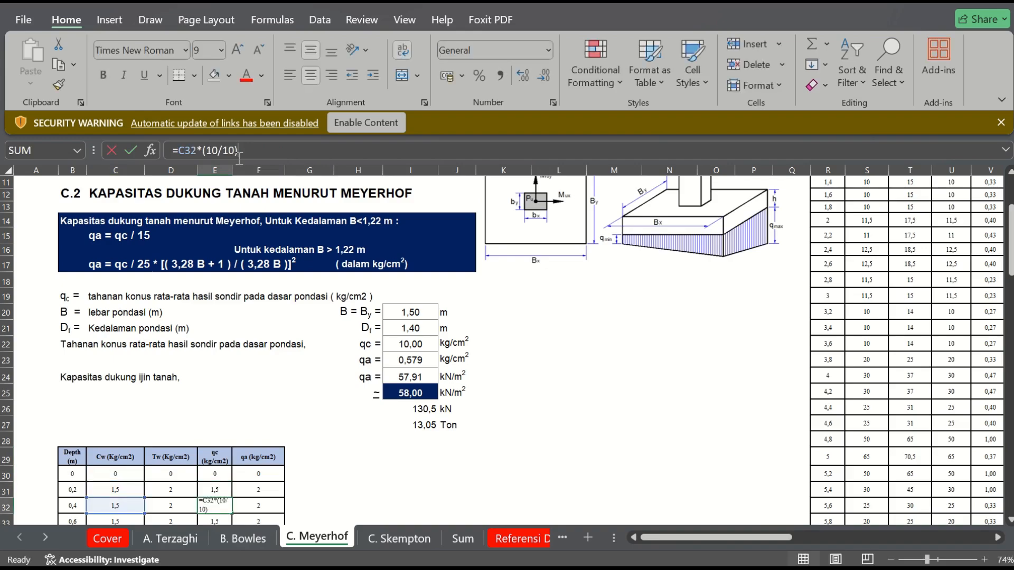
{"action": "key", "text": "Return"}
{"action": "left_click", "coordinate": [239, 158]}
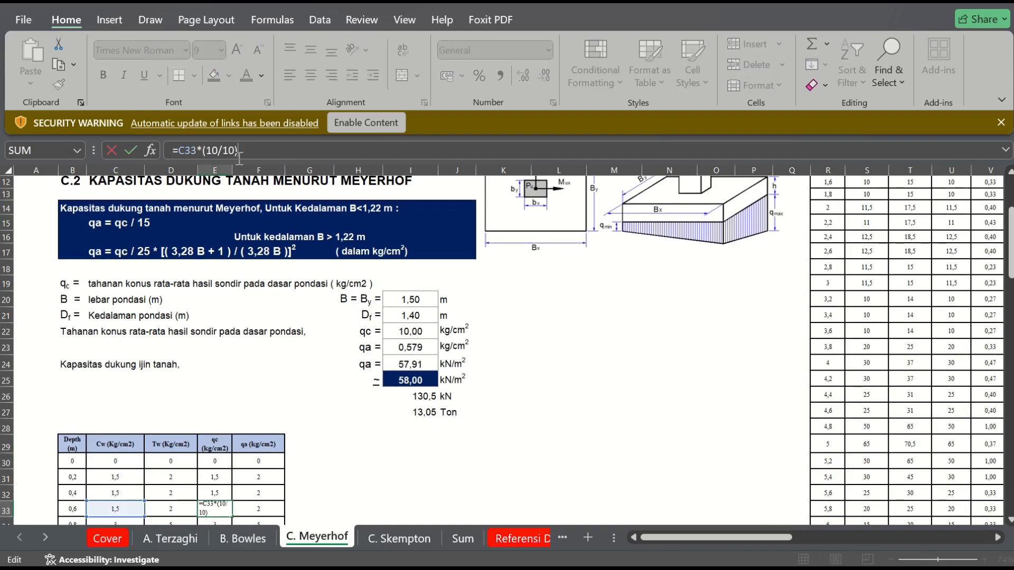
{"action": "key", "text": "Return"}
{"action": "left_click", "coordinate": [239, 157]}
{"action": "key", "text": "Return"}
{"action": "left_click", "coordinate": [239, 157]}
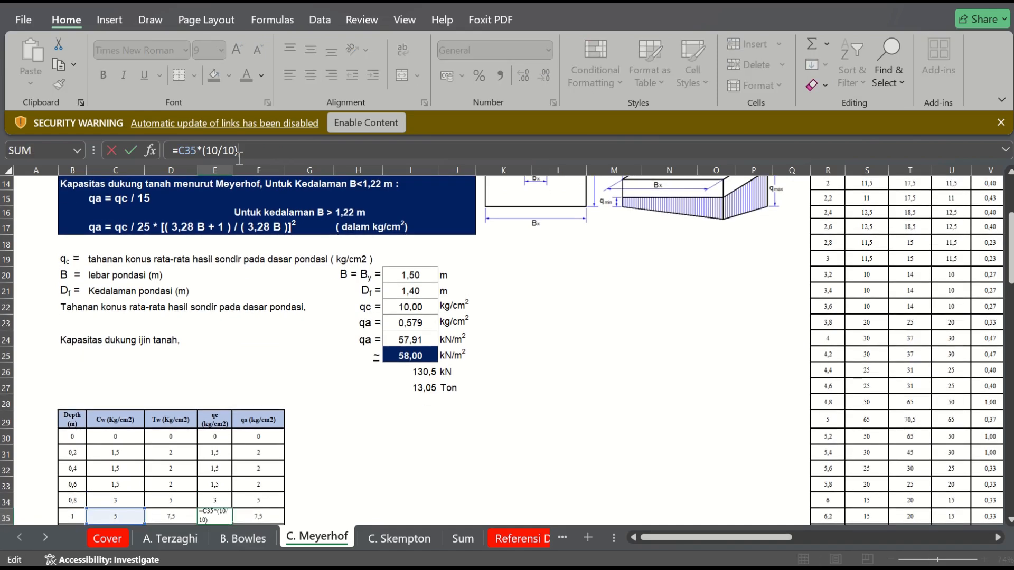
{"action": "key", "text": "Return"}
{"action": "left_click", "coordinate": [239, 158]}
{"action": "key", "text": "Return"}
Examine the Cw, Tw and qc columns and their headers in the upper rows of the table.
{"action": "key", "text": "Up"}
{"action": "key", "text": "Up"}
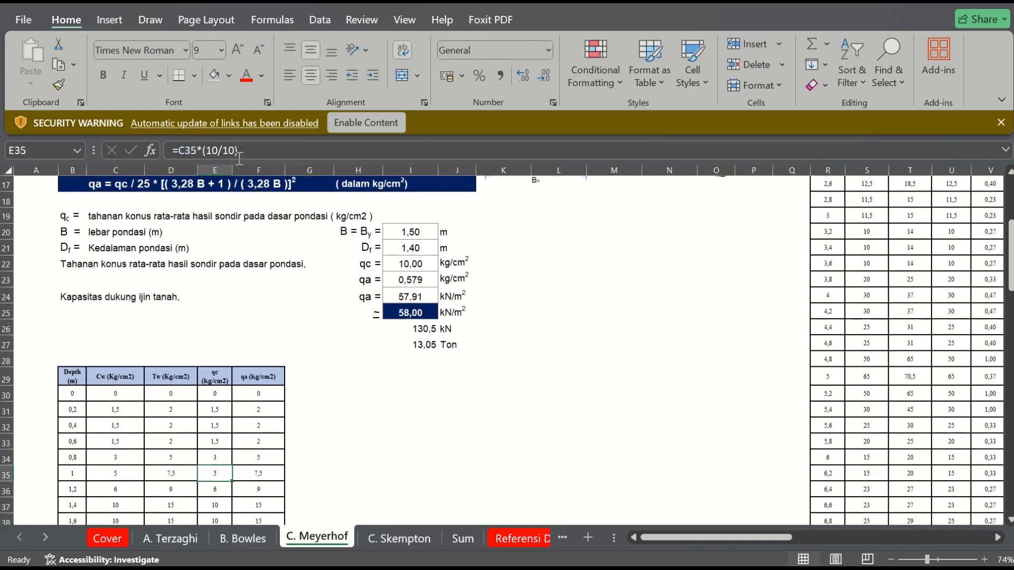
{"action": "key", "text": "Left"}
{"action": "key", "text": "Up"}
{"action": "key", "text": "Up"}
{"action": "key", "text": "Up"}
{"action": "key", "text": "Left"}
{"action": "key", "text": "Up"}
{"action": "key", "text": "Up"}
{"action": "key", "text": "Up"}
{"action": "key", "text": "Right"}
{"action": "key", "text": "Right"}
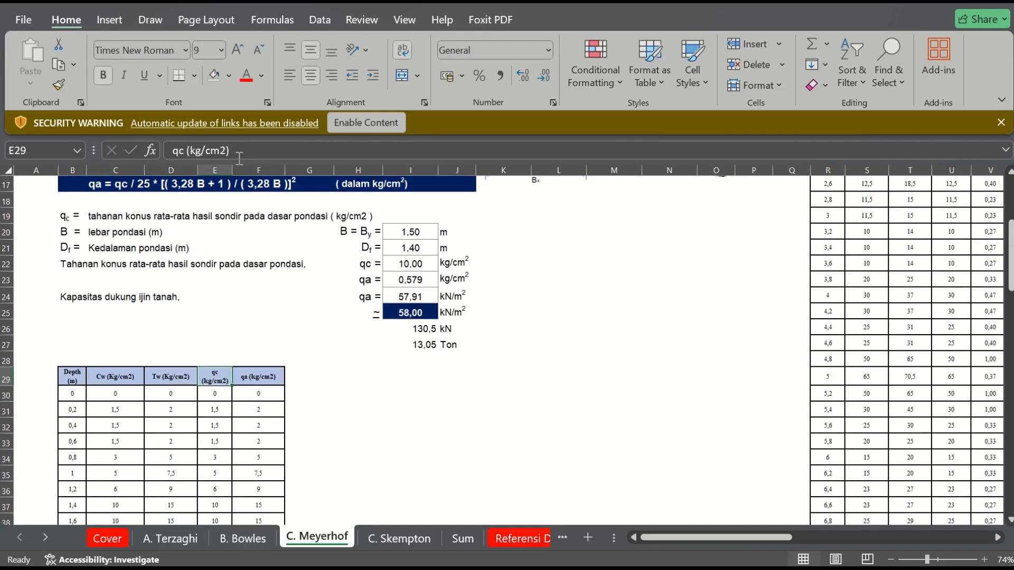
{"action": "key", "text": "Down"}
{"action": "key", "text": "Up"}
{"action": "key", "text": "Left"}
{"action": "key", "text": "Down"}
{"action": "key", "text": "Up"}
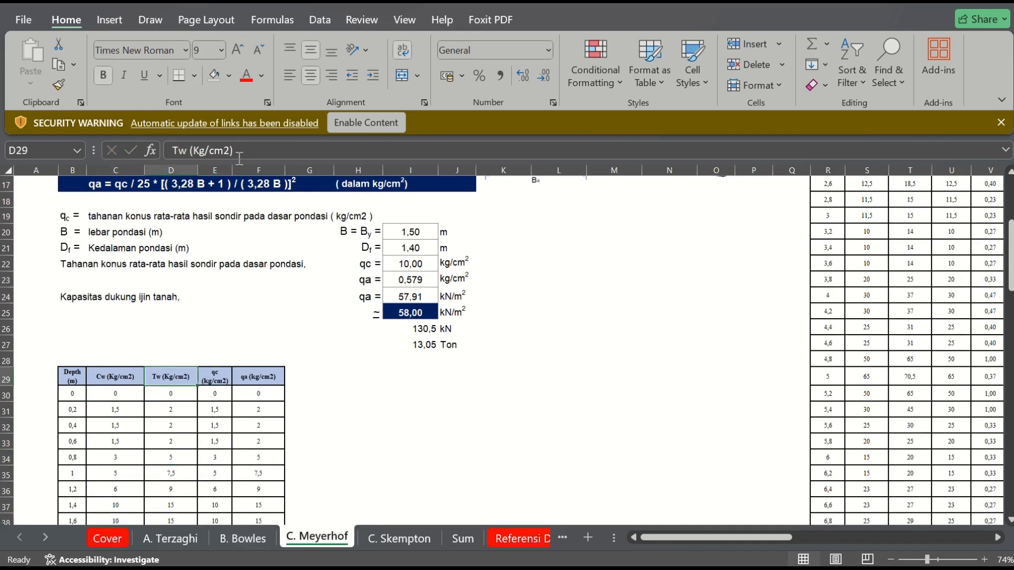
Examine the Tw column down to the 3 m depth and check which cells the neighbouring qc formulas refer to.
{"action": "key", "text": "Down"}
{"action": "key", "text": "Up"}
{"action": "key", "text": "shift+Down"}
{"action": "key", "text": "shift+Down"}
{"action": "key", "text": "shift+Down"}
{"action": "key", "text": "shift+Down"}
{"action": "key", "text": "shift+Down"}
{"action": "key", "text": "shift+Down"}
{"action": "key", "text": "shift+Down"}
{"action": "key", "text": "shift+Down"}
{"action": "key", "text": "shift+Down"}
{"action": "key", "text": "shift+Down"}
{"action": "key", "text": "shift+Down"}
{"action": "key", "text": "shift+Down"}
{"action": "key", "text": "shift+Down"}
{"action": "key", "text": "shift+Down"}
{"action": "key", "text": "shift+Down"}
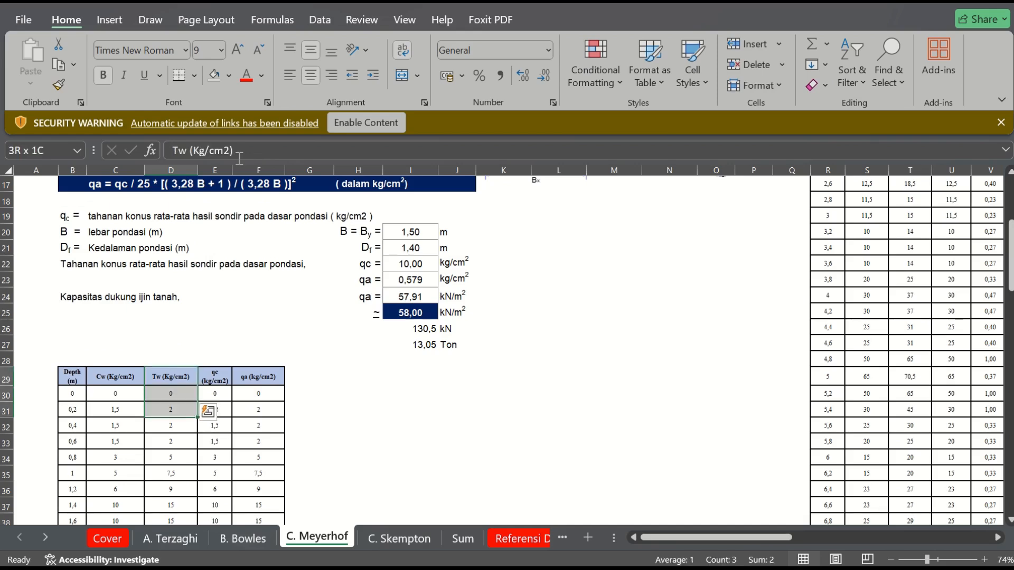
{"action": "key", "text": "shift+Down"}
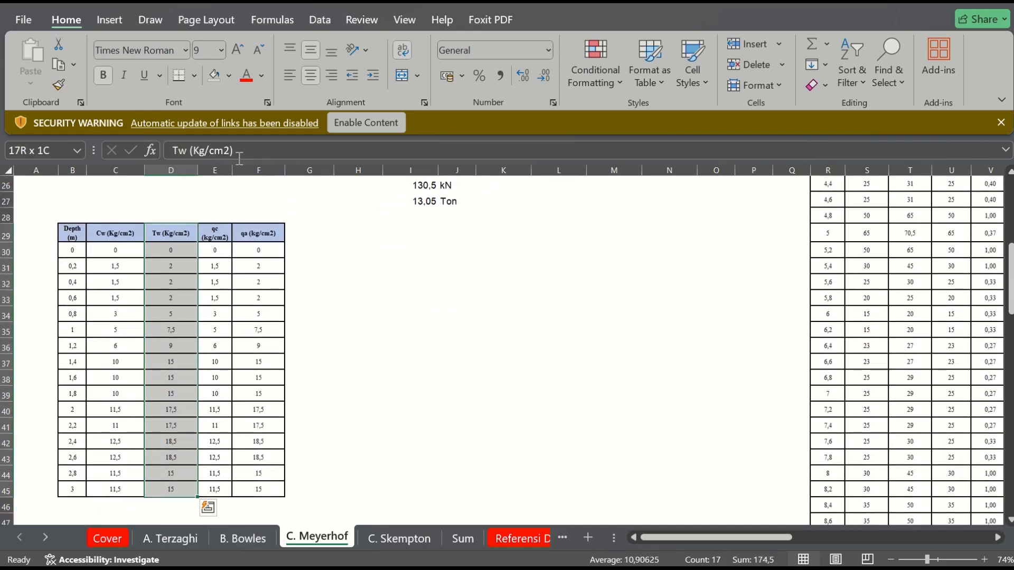
{"action": "left_click", "coordinate": [209, 272]}
{"action": "left_click", "coordinate": [211, 292]}
{"action": "left_click", "coordinate": [219, 334]}
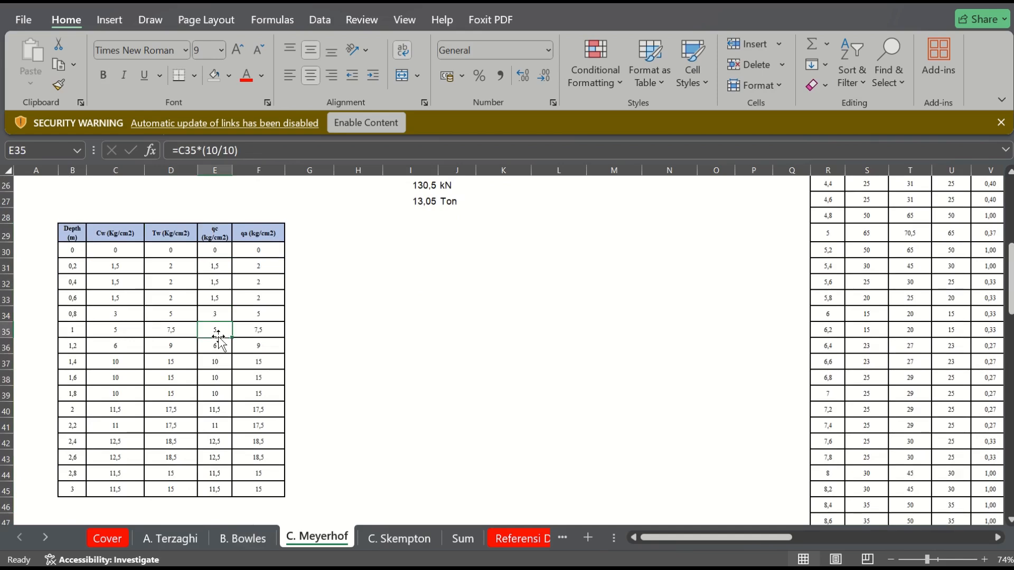
Delete the Tw cells D29:D45, header included, shifting the remaining cells left.
{"action": "left_click_drag", "start_coordinate": [172, 228], "coordinate": [172, 479]}
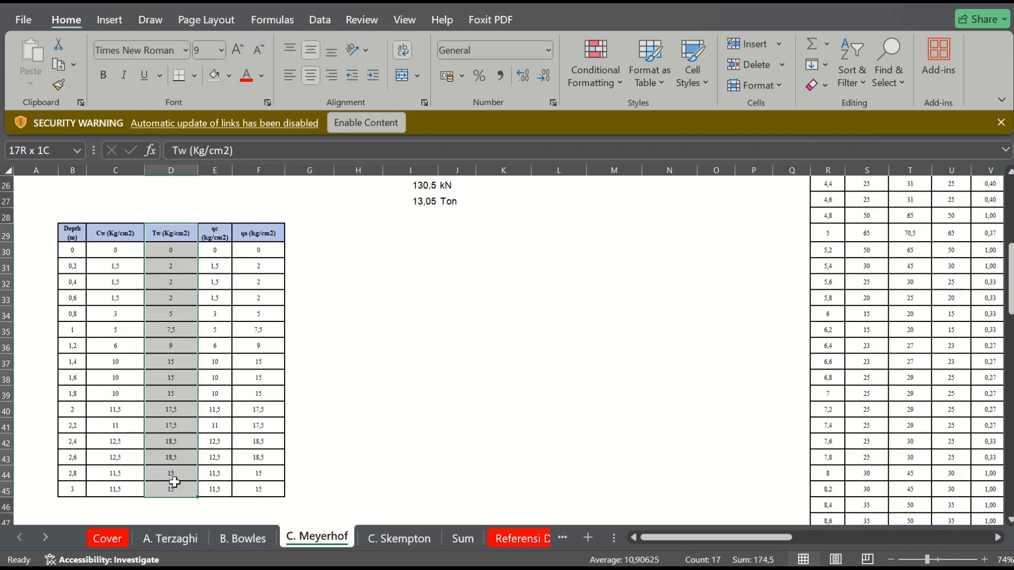
{"action": "right_click", "coordinate": [175, 482]}
{"action": "left_click", "coordinate": [232, 180]}
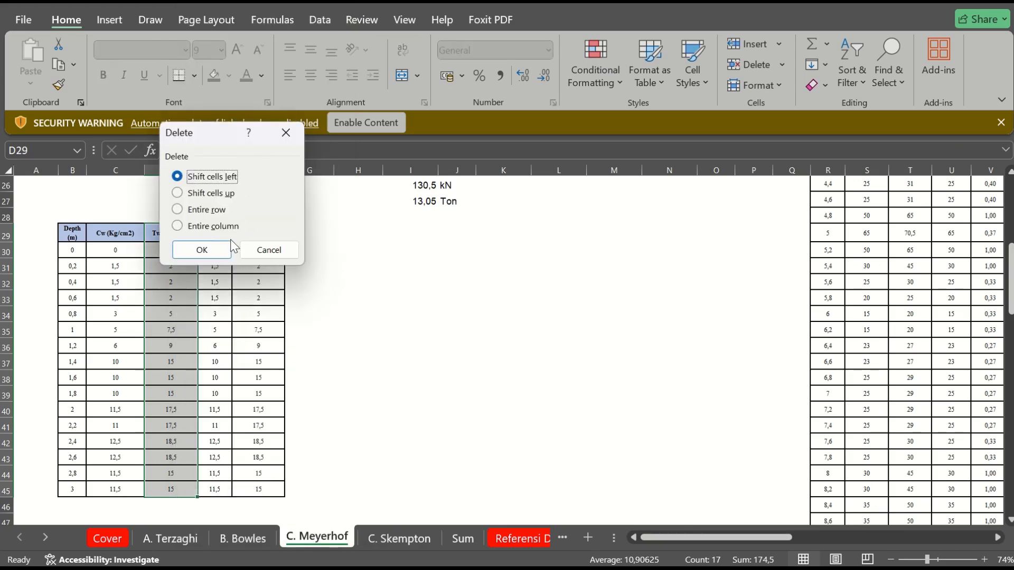
{"action": "left_click", "coordinate": [207, 248]}
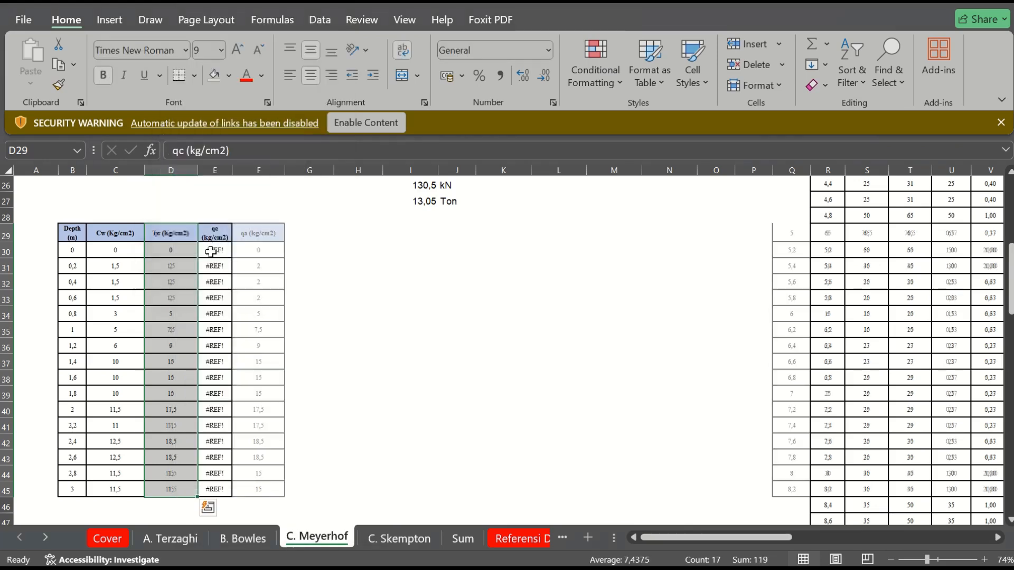
Clear the broken qa formulas in E30:E45 and widen column E so its header fits on one line.
{"action": "left_click", "coordinate": [206, 245]}
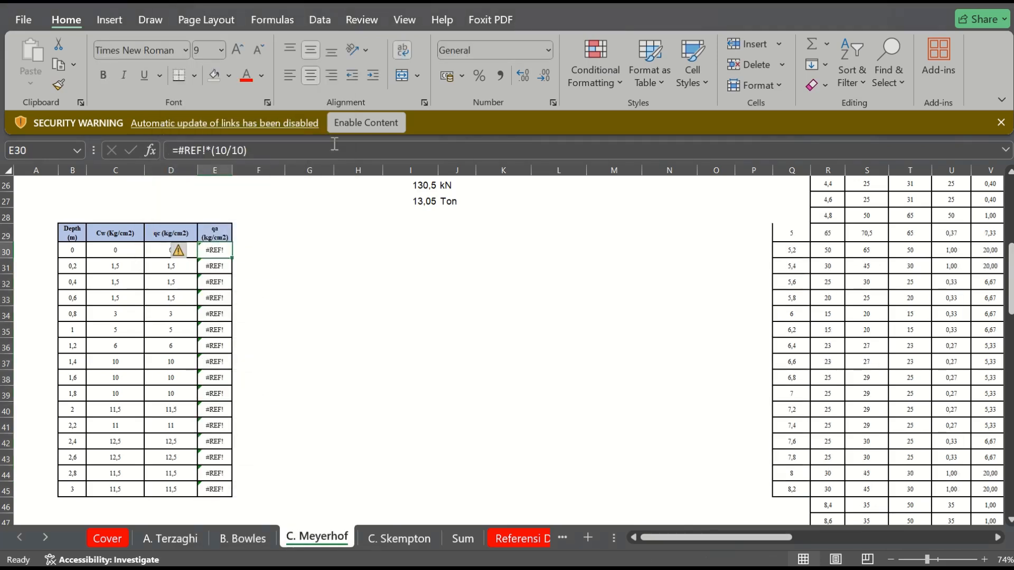
{"action": "key", "text": "Up"}
{"action": "key", "text": "Up"}
{"action": "key", "text": "Up"}
{"action": "key", "text": "Down"}
{"action": "key", "text": "Down"}
{"action": "key", "text": "Down"}
{"action": "key", "text": "shift+Down"}
{"action": "key", "text": "shift+Down"}
{"action": "key", "text": "shift+Down"}
{"action": "key", "text": "shift+Down"}
{"action": "key", "text": "shift+Down"}
{"action": "key", "text": "shift+Down"}
{"action": "key", "text": "shift+Down"}
{"action": "key", "text": "shift+Down"}
{"action": "key", "text": "shift+Down"}
{"action": "key", "text": "shift+Down"}
{"action": "key", "text": "shift+Down"}
{"action": "key", "text": "shift+Down"}
{"action": "key", "text": "shift+Down"}
{"action": "key", "text": "shift+Down"}
{"action": "key", "text": "shift+Down"}
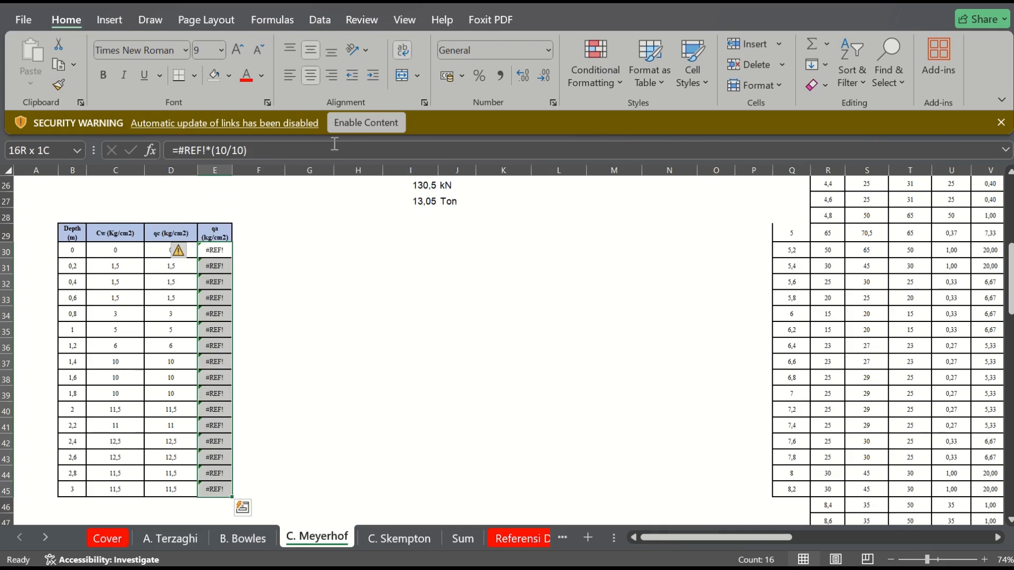
{"action": "key", "text": "Delete"}
{"action": "left_click_drag", "start_coordinate": [233, 168], "coordinate": [239, 166]}
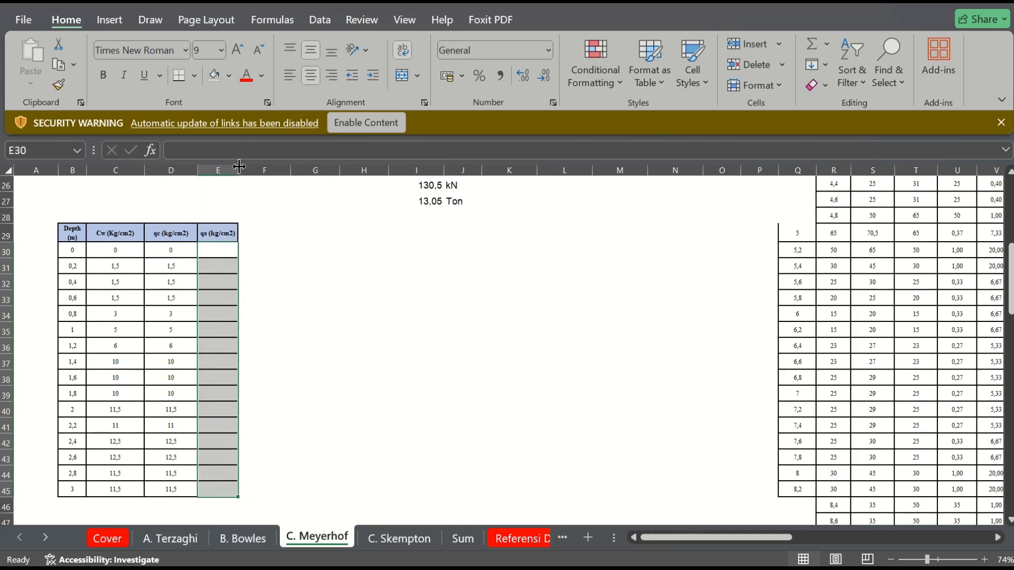
Review the Meyerhof qa formulas for B below and above 1,22 m in the block above the table.
{"action": "key", "text": "Up"}
{"action": "key", "text": "Up"}
{"action": "key", "text": "Up"}
{"action": "key", "text": "Up"}
{"action": "key", "text": "Up"}
{"action": "key", "text": "Up"}
{"action": "key", "text": "Up"}
{"action": "key", "text": "Up"}
{"action": "key", "text": "Up"}
{"action": "key", "text": "Up"}
{"action": "key", "text": "Up"}
{"action": "key", "text": "Up"}
{"action": "key", "text": "Up"}
{"action": "key", "text": "Up"}
{"action": "key", "text": "Up"}
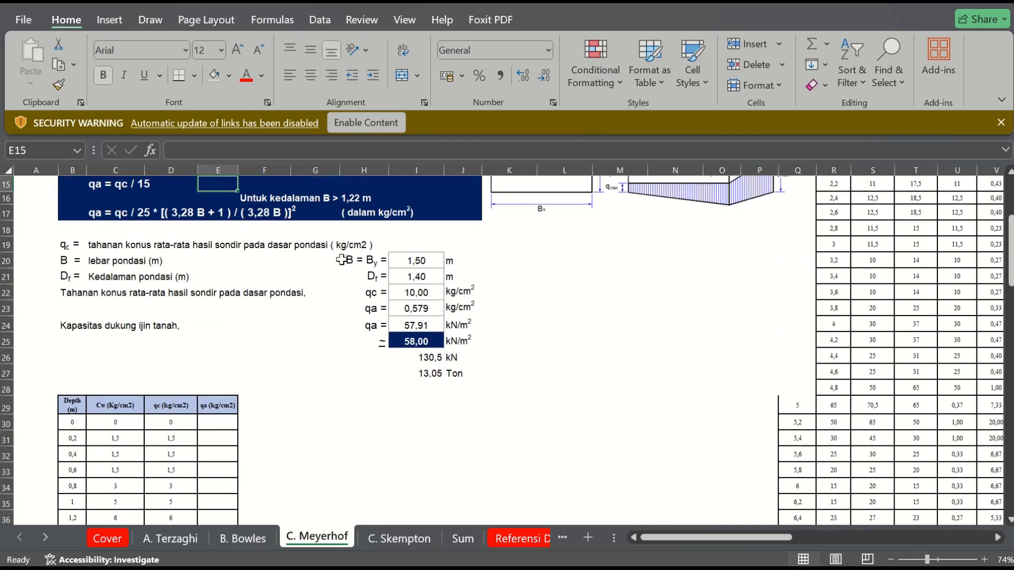
{"action": "left_click", "coordinate": [224, 425]}
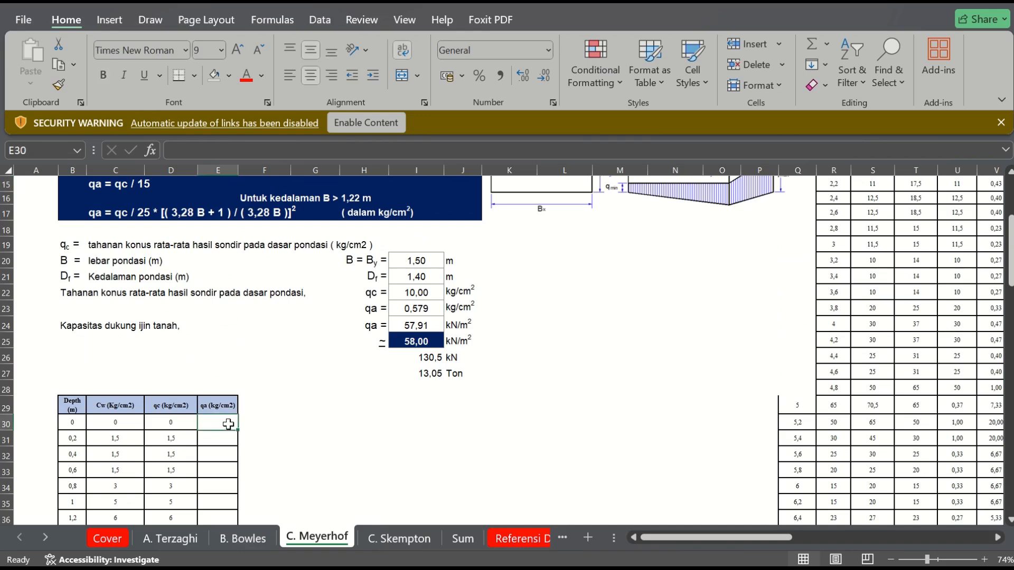
{"action": "key", "text": "Up"}
{"action": "key", "text": "Up"}
{"action": "key", "text": "Up"}
{"action": "key", "text": "Up"}
{"action": "key", "text": "Up"}
{"action": "key", "text": "Up"}
{"action": "key", "text": "Up"}
{"action": "key", "text": "Up"}
{"action": "key", "text": "Up"}
{"action": "key", "text": "Up"}
{"action": "key", "text": "Up"}
{"action": "key", "text": "Up"}
{"action": "key", "text": "Up"}
{"action": "key", "text": "Up"}
{"action": "key", "text": "Up"}
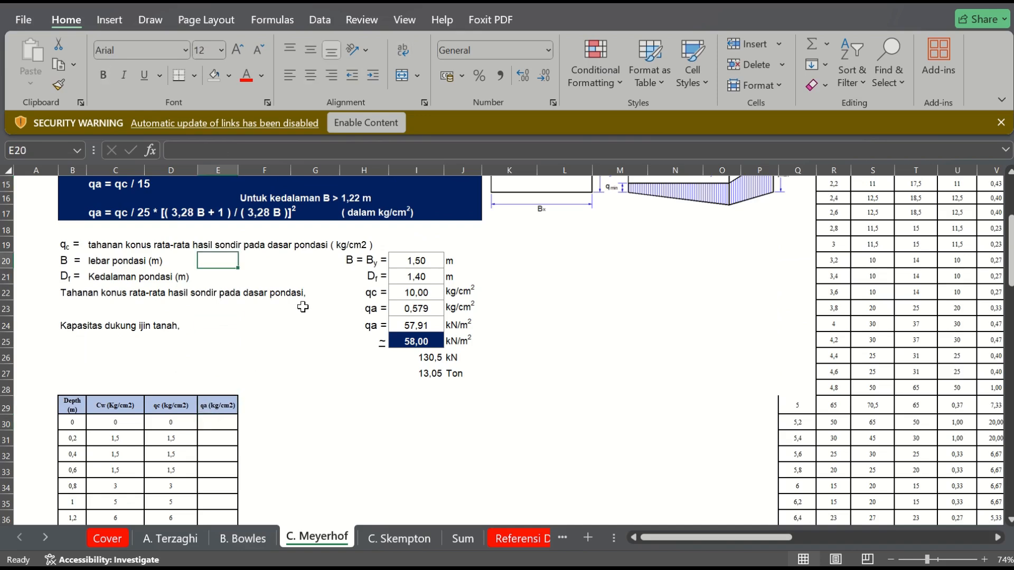
{"action": "key", "text": "Up"}
{"action": "key", "text": "Up"}
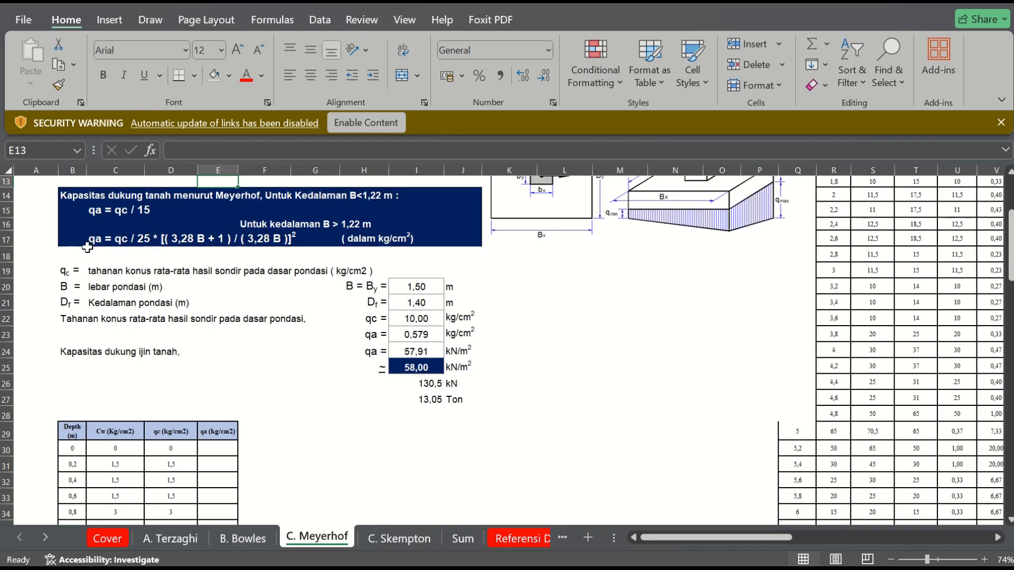
Enter =D30/15 in E30 as the qa formula and fill it down to E36 for depths up to 1,2 m.
{"action": "left_click", "coordinate": [225, 448]}
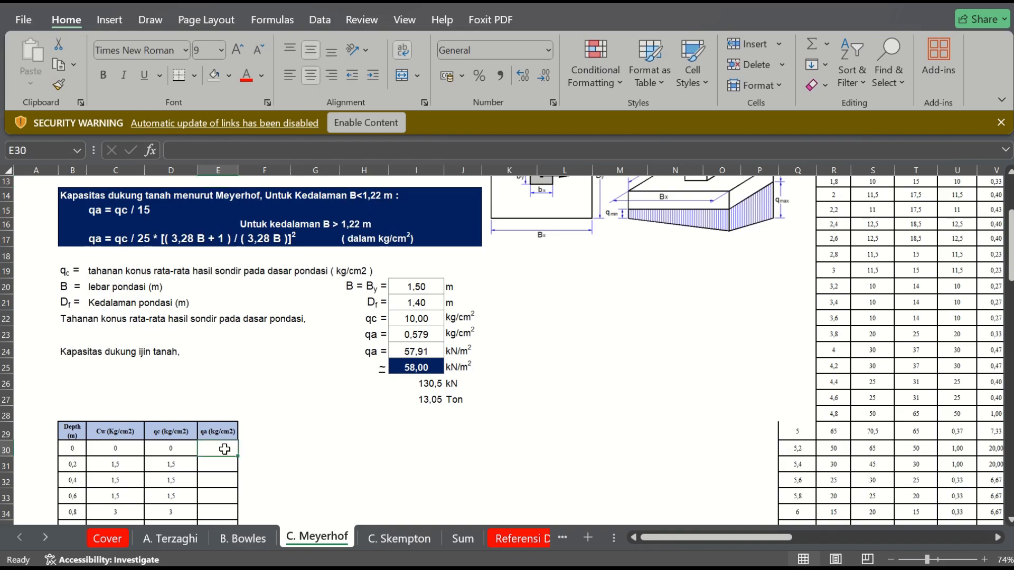
{"action": "type", "text": "="}
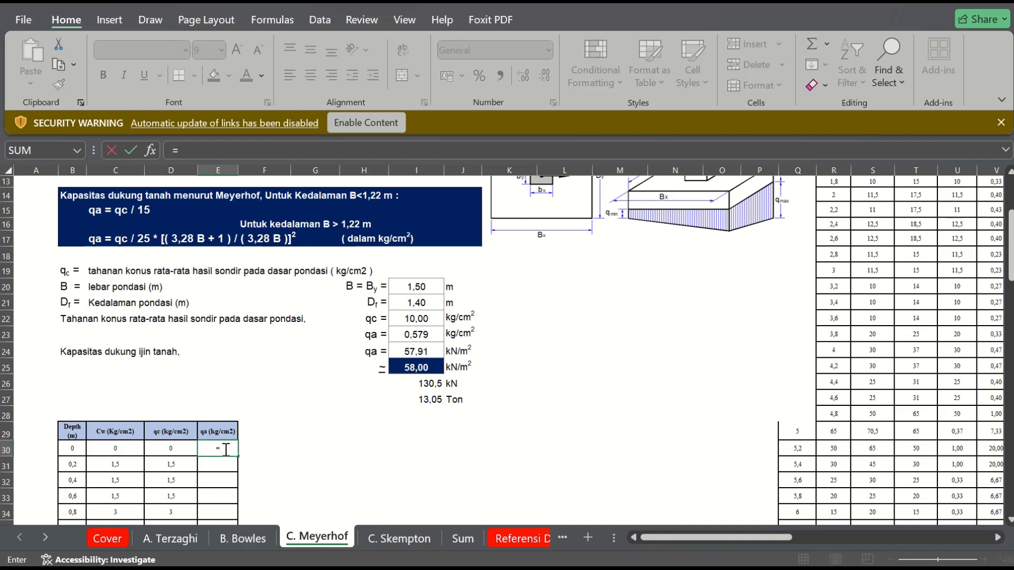
{"action": "left_click", "coordinate": [191, 450]}
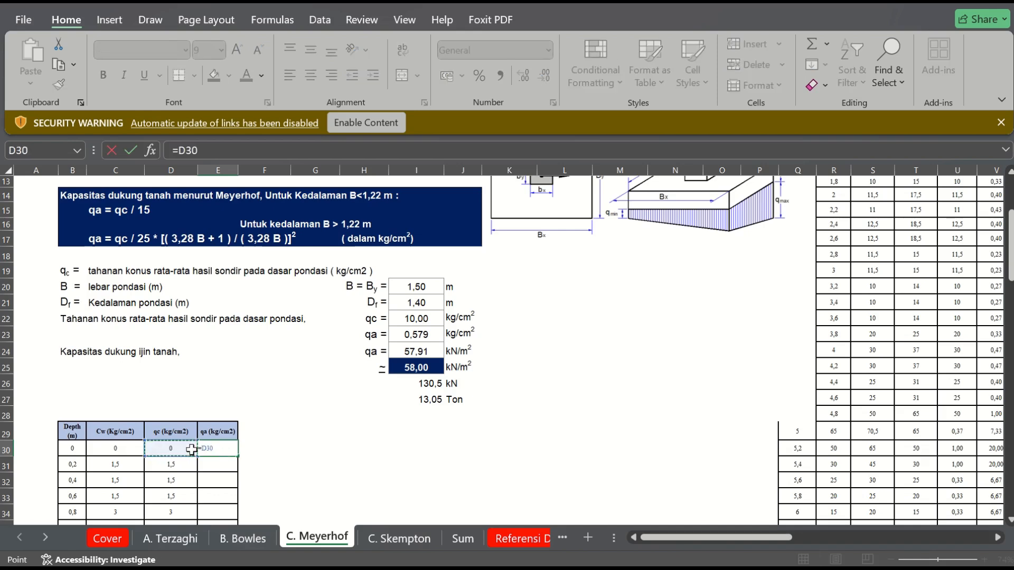
{"action": "type", "text": "/"}
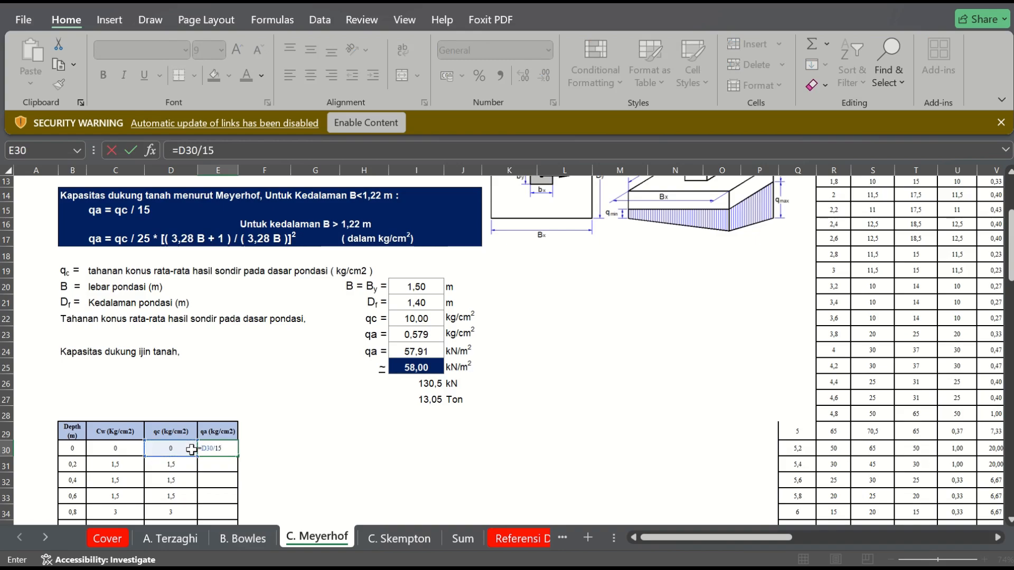
{"action": "type", "text": "15"}
{"action": "key", "text": "Return"}
{"action": "left_click", "coordinate": [225, 448]}
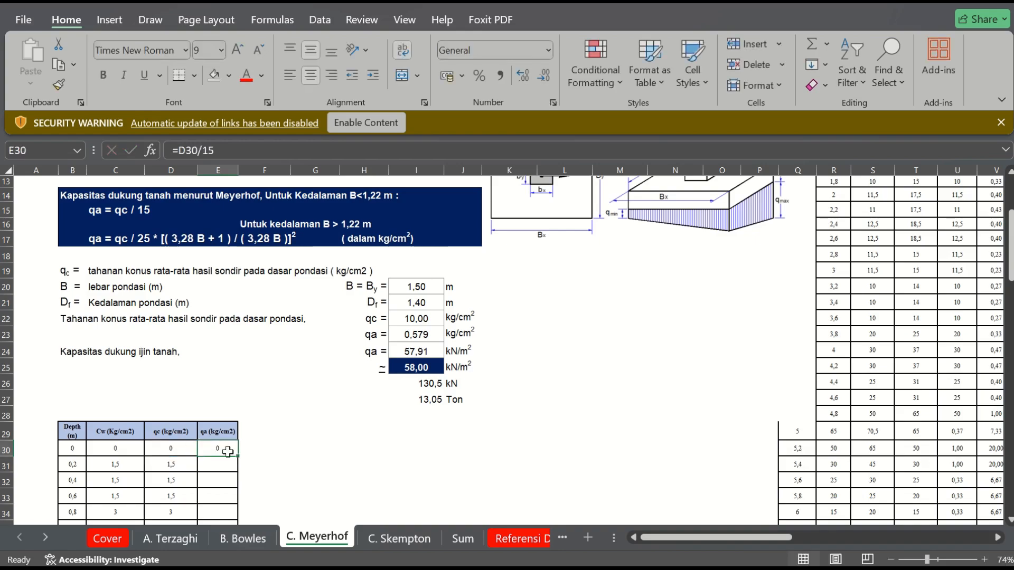
{"action": "left_click_drag", "start_coordinate": [238, 456], "coordinate": [233, 503]}
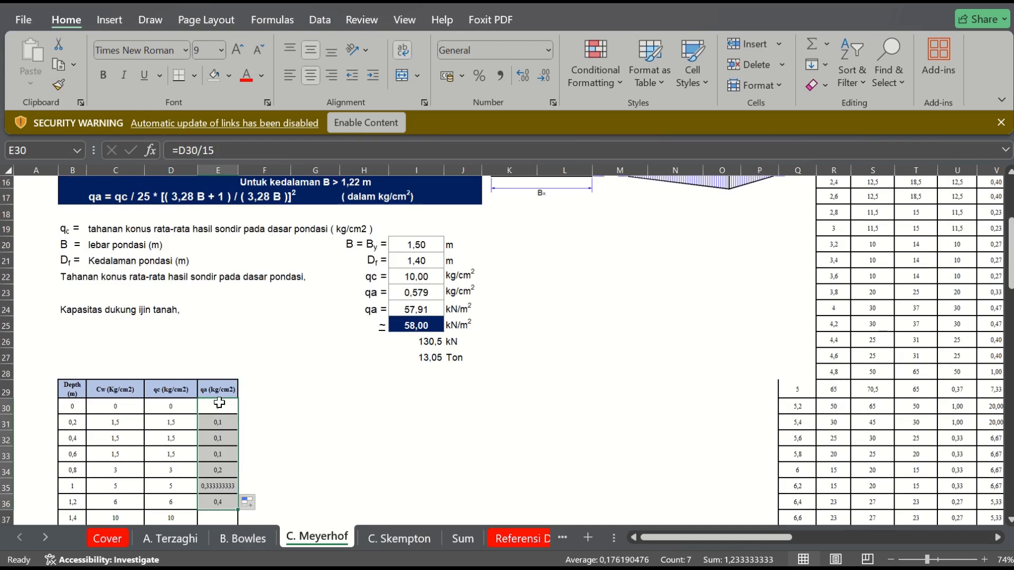
{"action": "left_click", "coordinate": [213, 518]}
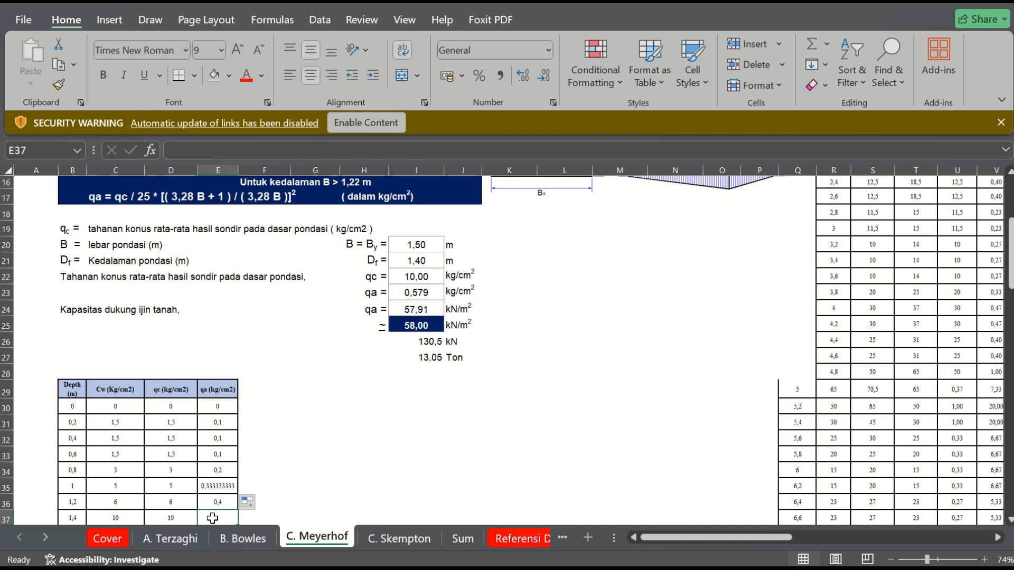
{"action": "scroll", "coordinate": [213, 518], "scroll_direction": "down", "scroll_amount": 1}
{"action": "type", "text": "="}
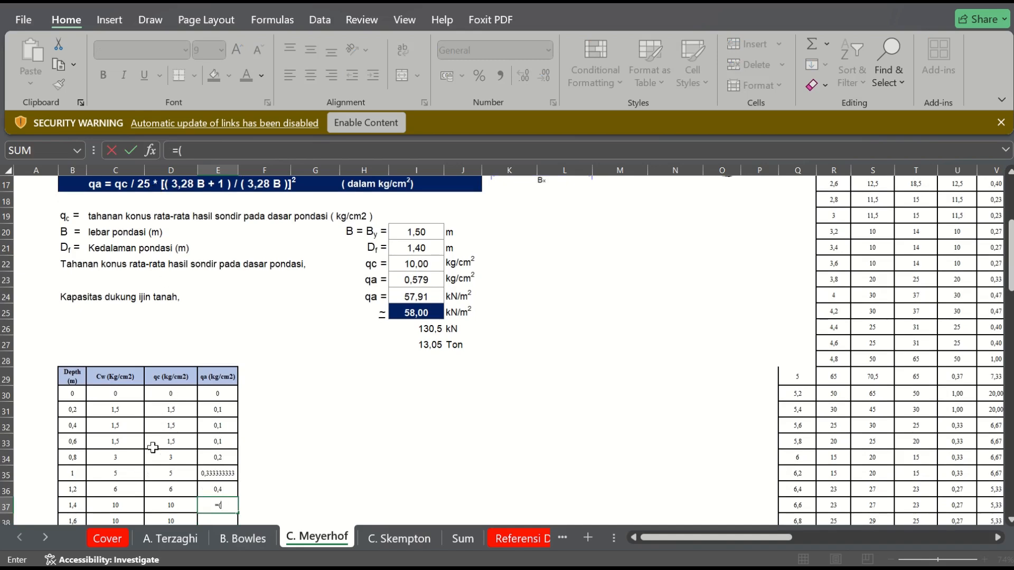
{"action": "type", "text": "("}
{"action": "left_click", "coordinate": [162, 501]}
{"action": "type", "text": "/25)*((("}
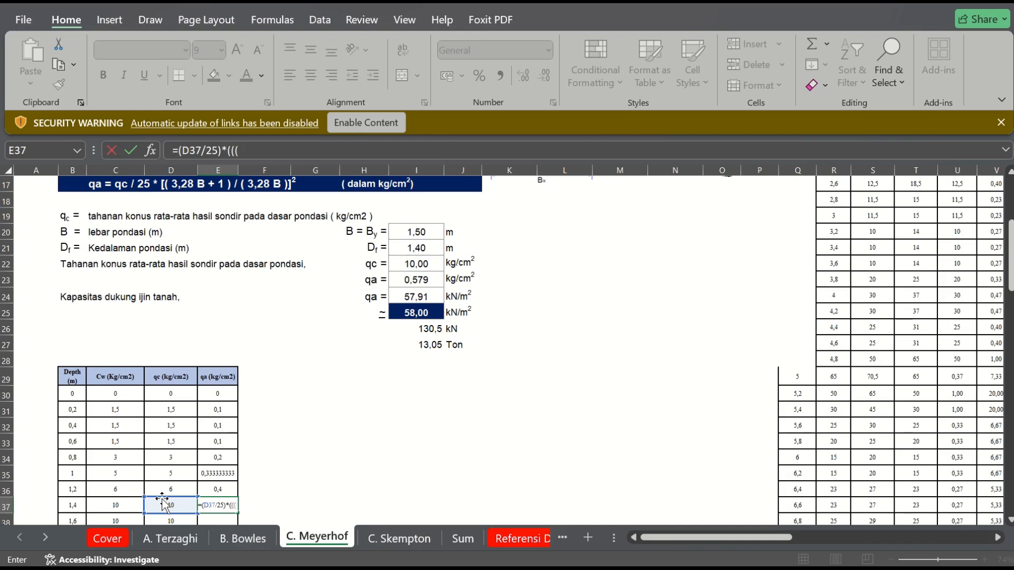
{"action": "type", "text": "3,28*"}
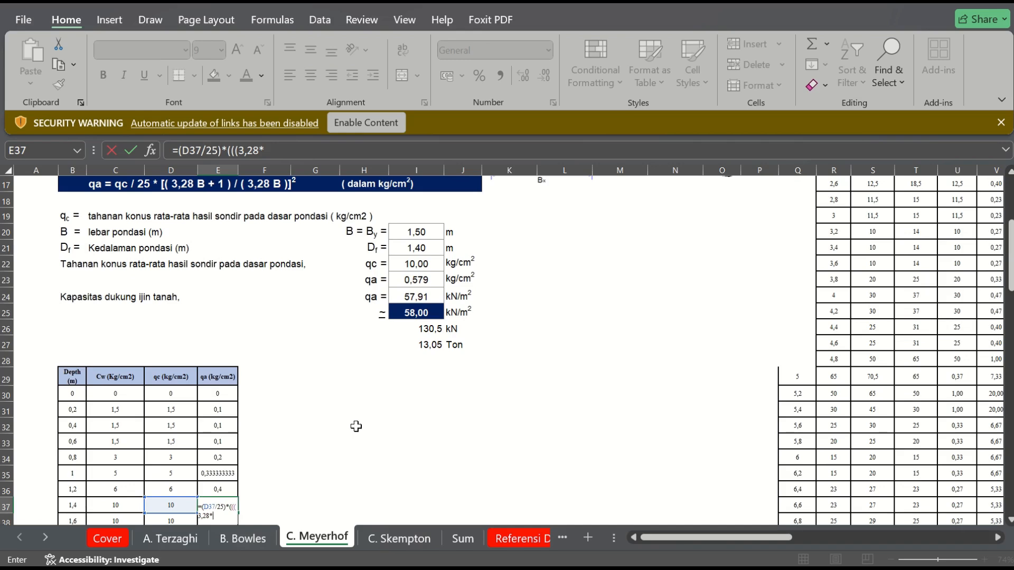
{"action": "key", "text": "Escape"}
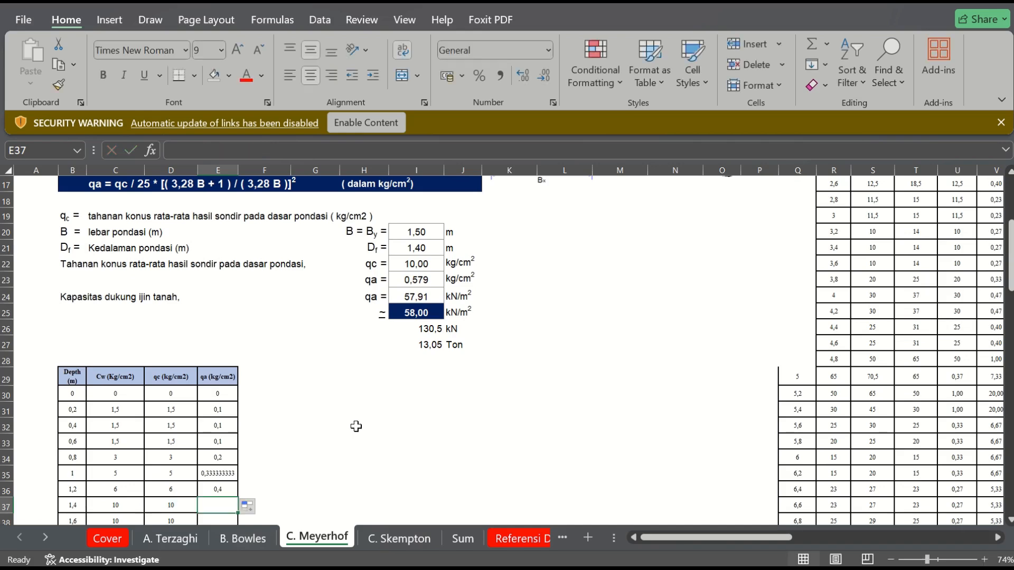
Insert blank cells at E29:E45 between the qc and qa columns, shifting the existing cells right.
{"action": "left_click", "coordinate": [216, 390]}
{"action": "left_click_drag", "start_coordinate": [216, 376], "coordinate": [226, 488]}
{"action": "right_click", "coordinate": [227, 491]}
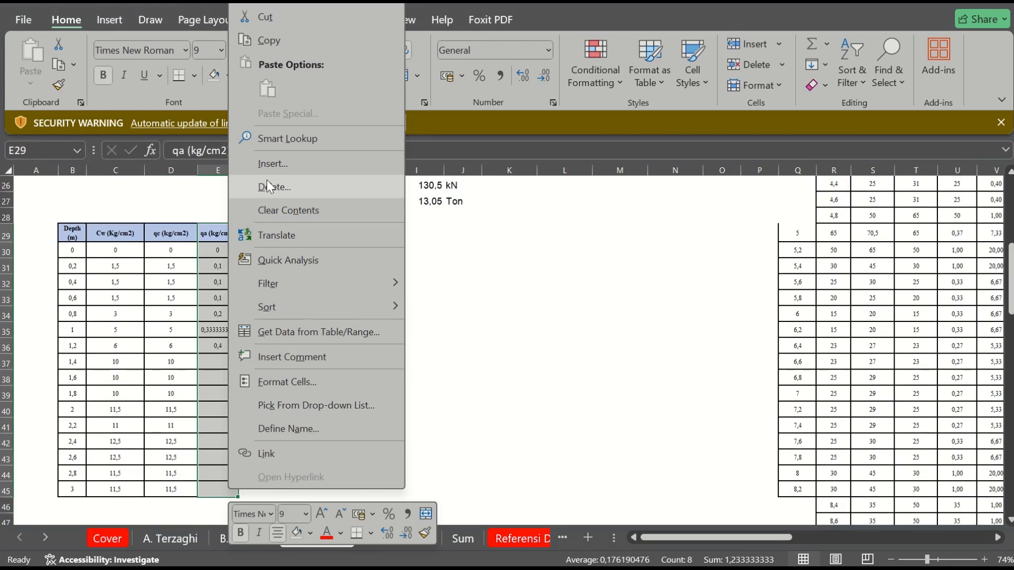
{"action": "left_click", "coordinate": [267, 167]}
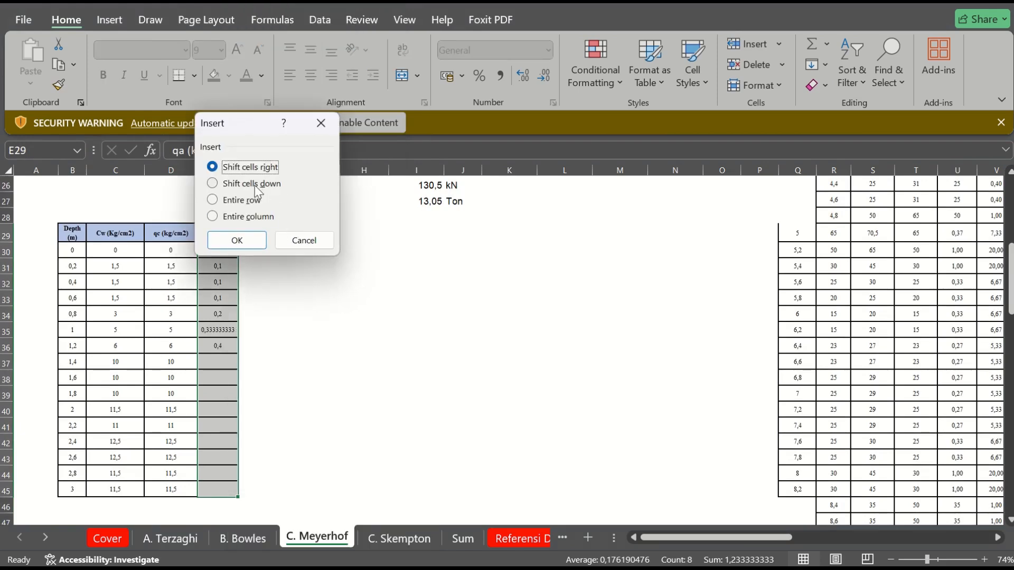
{"action": "left_click", "coordinate": [249, 239]}
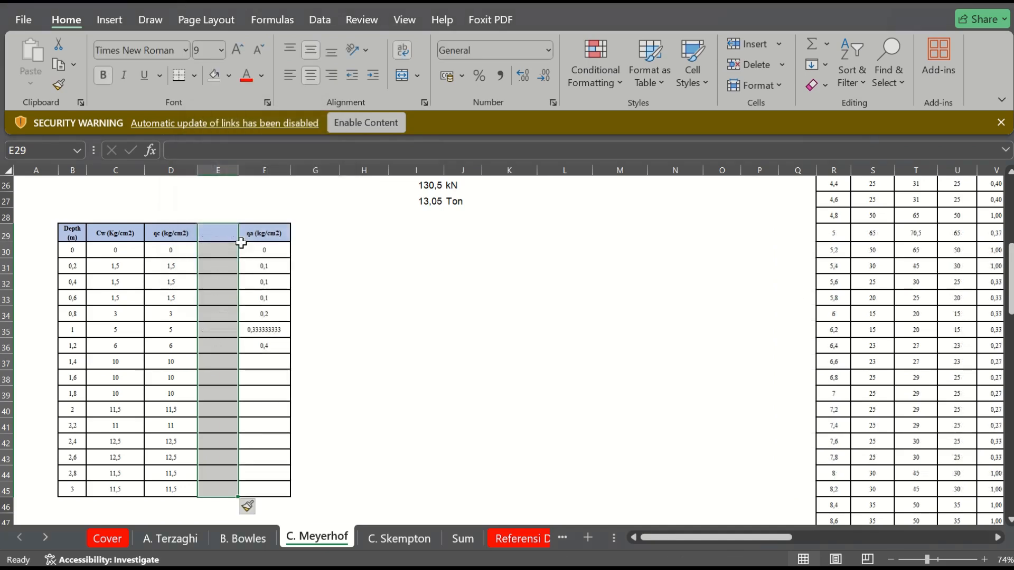
Insert a second blank column of cells at F29:F45, shifting the qa column right again.
{"action": "left_click_drag", "start_coordinate": [264, 233], "coordinate": [267, 490]}
{"action": "right_click", "coordinate": [271, 484]}
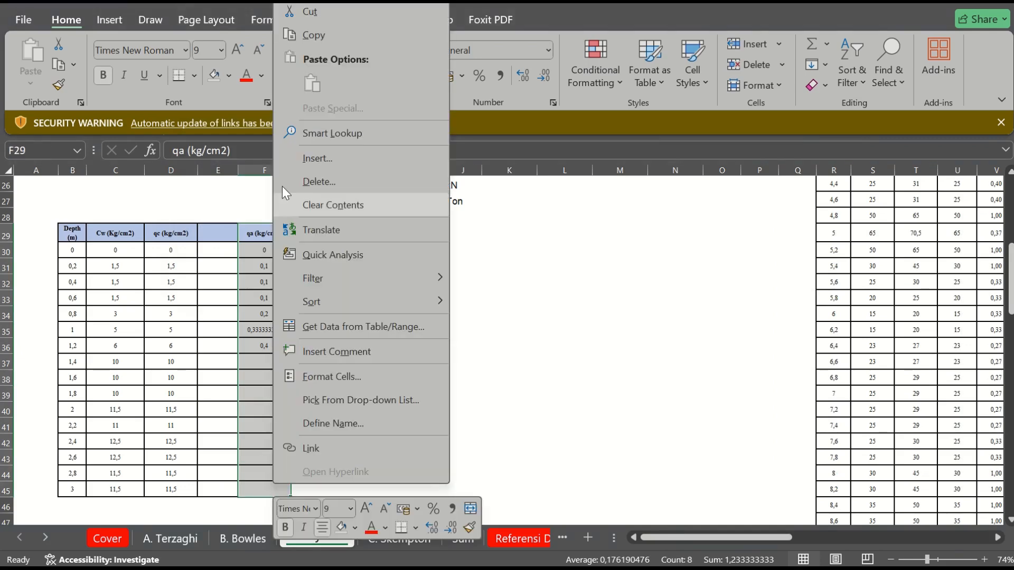
{"action": "left_click", "coordinate": [297, 164]}
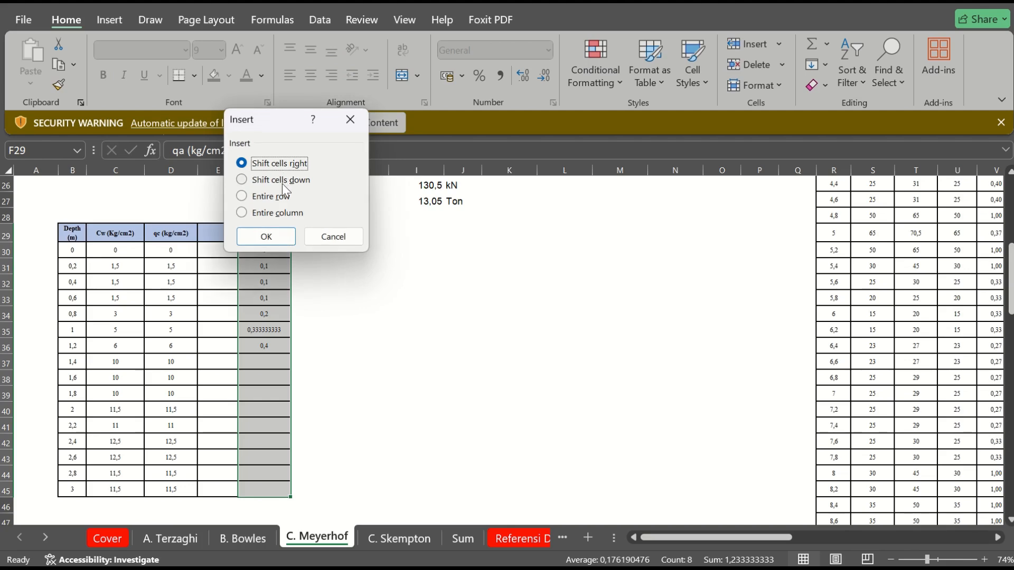
{"action": "left_click", "coordinate": [269, 236]}
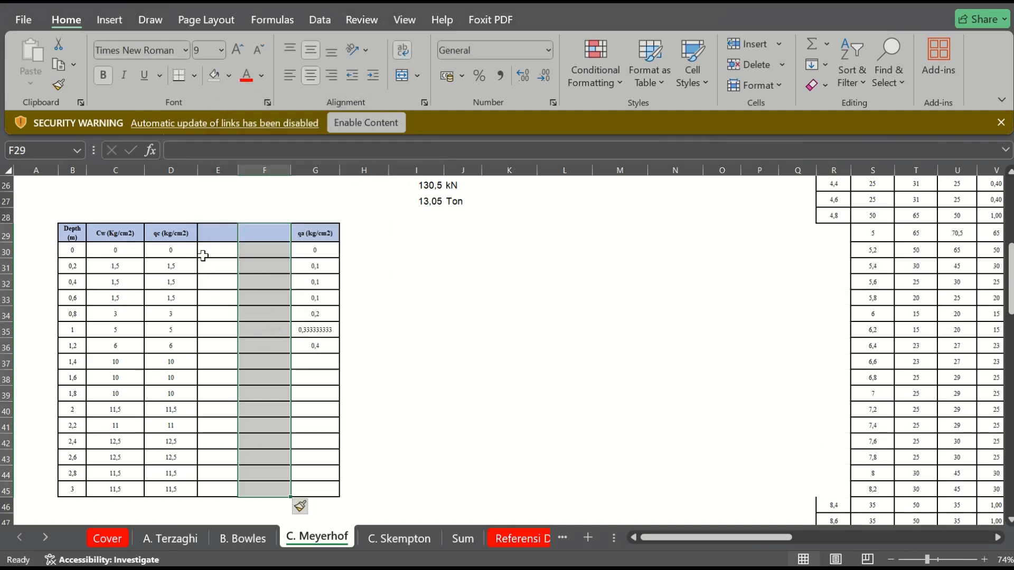
Clear the qa formulas in G30:G36.
{"action": "left_click", "coordinate": [211, 238]}
{"action": "key", "text": "Up"}
{"action": "key", "text": "Up"}
{"action": "key", "text": "Up"}
{"action": "key", "text": "Up"}
{"action": "key", "text": "Up"}
{"action": "key", "text": "Up"}
{"action": "key", "text": "Up"}
{"action": "key", "text": "Up"}
{"action": "key", "text": "Up"}
{"action": "key", "text": "Down"}
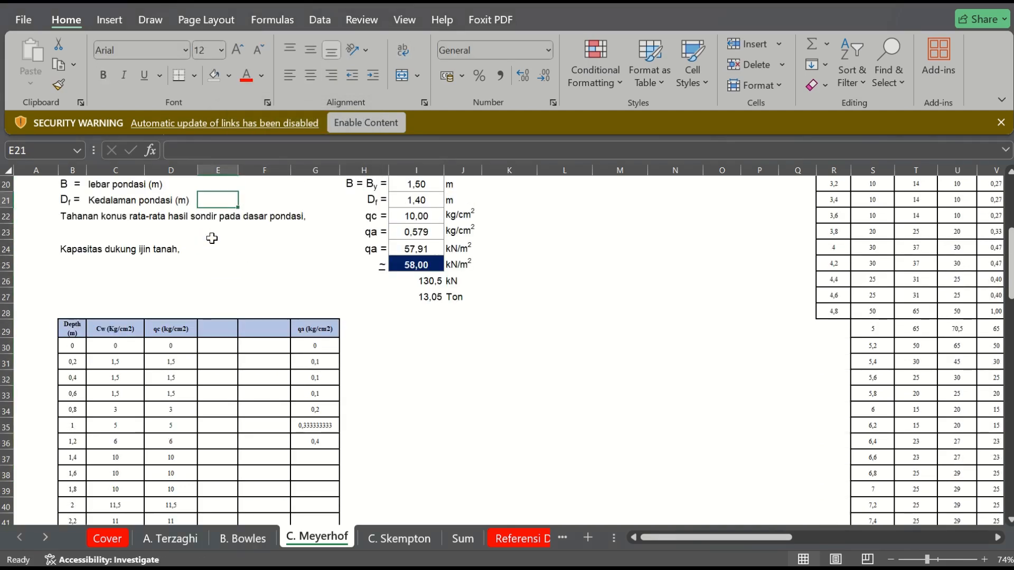
{"action": "key", "text": "Down"}
{"action": "key", "text": "Down"}
{"action": "key", "text": "Down"}
{"action": "key", "text": "Down"}
{"action": "key", "text": "Down"}
{"action": "key", "text": "Down"}
{"action": "key", "text": "Down"}
{"action": "key", "text": "Down"}
{"action": "key", "text": "Right"}
{"action": "key", "text": "Right"}
{"action": "key", "text": "Down"}
{"action": "key", "text": "Right"}
{"action": "key", "text": "Left"}
{"action": "key", "text": "Down"}
{"action": "key", "text": "Up"}
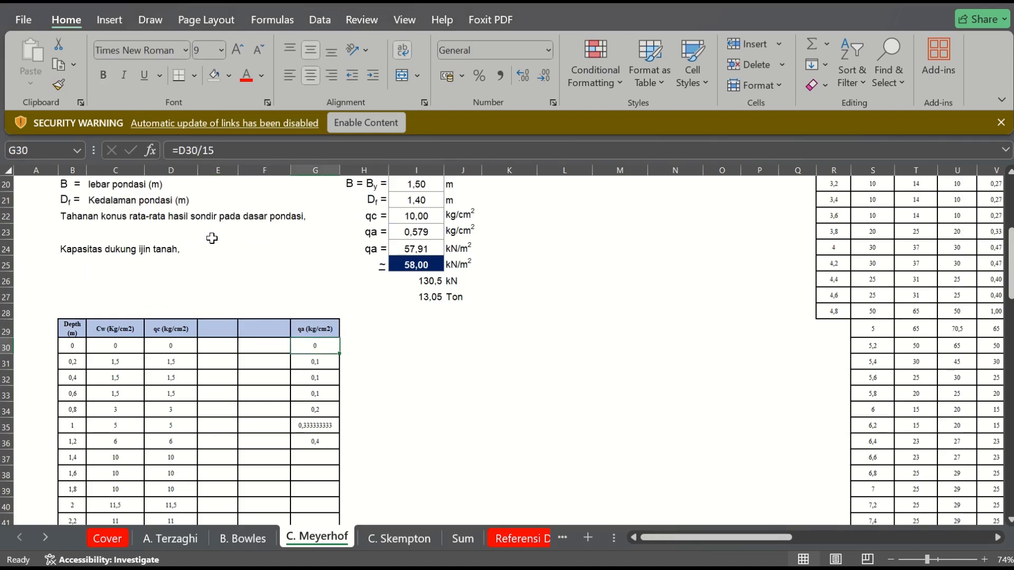
{"action": "key", "text": "shift+Down"}
{"action": "key", "text": "shift+Down"}
{"action": "key", "text": "shift+Down"}
{"action": "key", "text": "shift+Down"}
{"action": "key", "text": "shift+Down"}
{"action": "key", "text": "shift+Down"}
{"action": "key", "text": "Delete"}
{"action": "key", "text": "Left"}
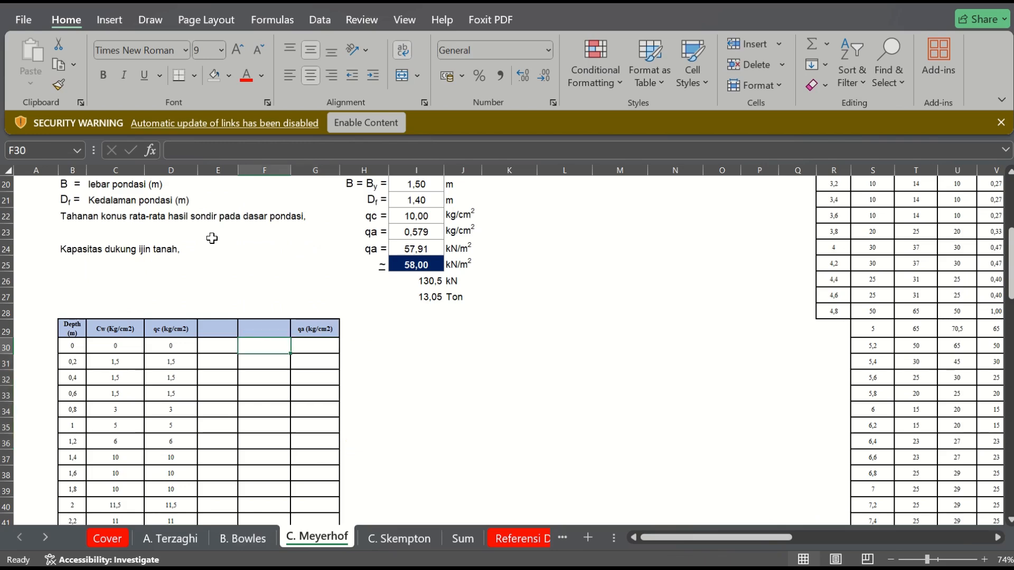
Undo the clearing of the qa formulas and the second blank column insertion, and return to the qc header in D29.
{"action": "key", "text": "Up"}
{"action": "key", "text": "ctrl+z"}
{"action": "key", "text": "ctrl+z"}
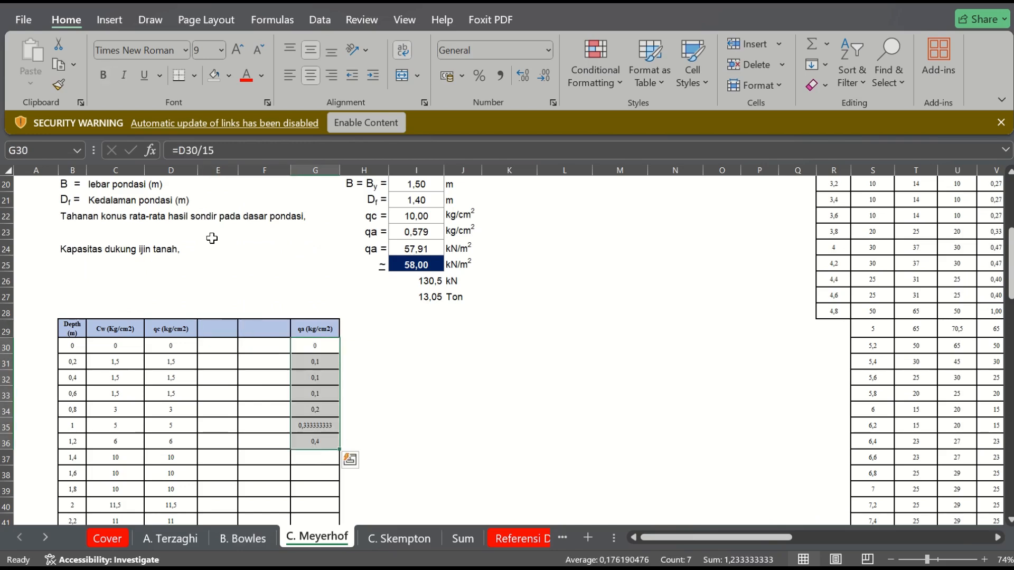
{"action": "key", "text": "Left"}
{"action": "key", "text": "Left"}
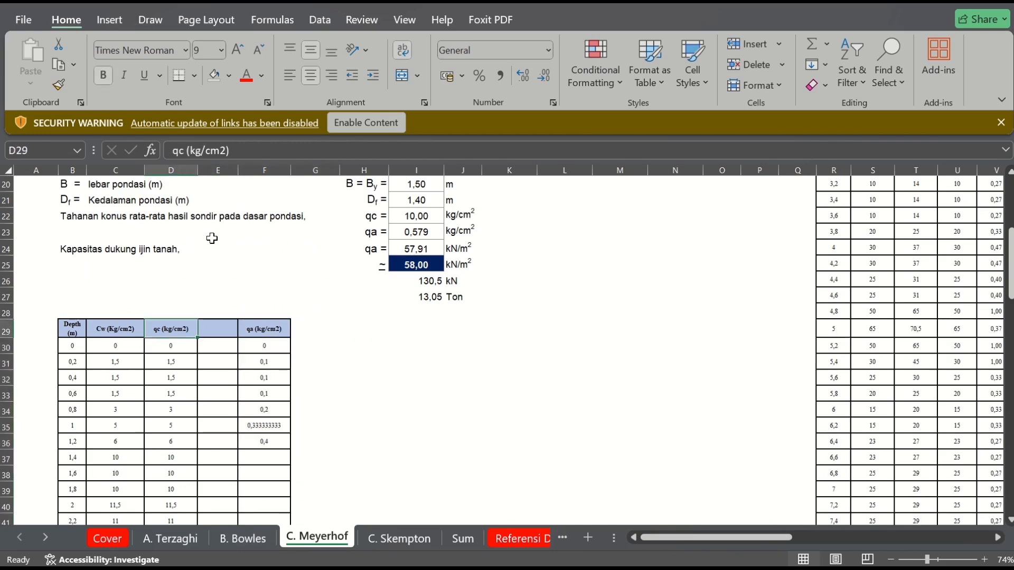
Enter the label "Jika B < 1,22" in B28, above the Depth header.
{"action": "key", "text": "Left"}
{"action": "key", "text": "Up"}
{"action": "key", "text": "Left"}
{"action": "type", "text": "Jika"}
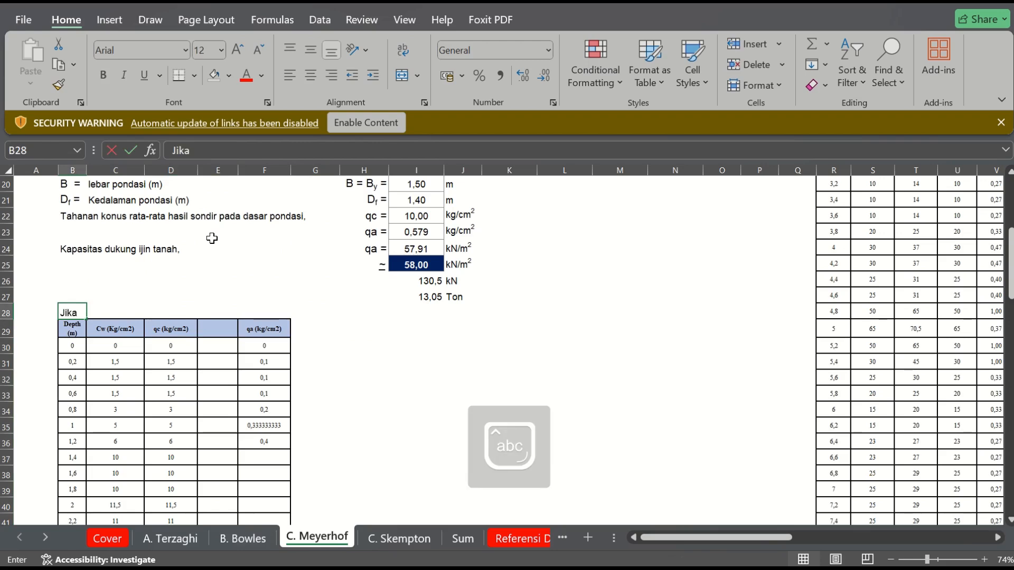
{"action": "key", "text": "Caps_Lock"}
{"action": "type", "text": "B"}
{"action": "key", "text": "Caps_Lock"}
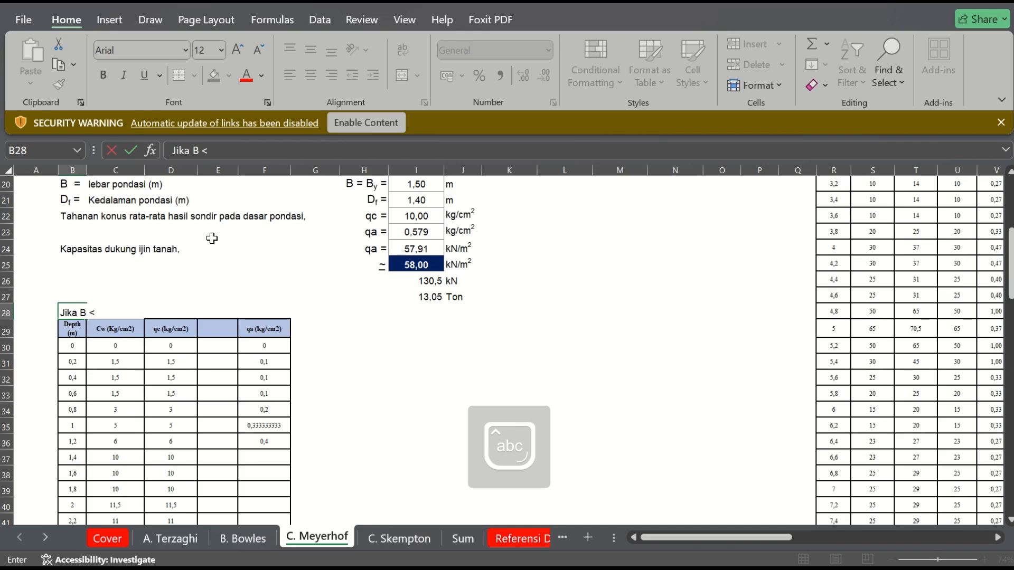
{"action": "type", "text": "< 1m"}
{"action": "key", "text": "BackSpace"}
{"action": "type", "text": ",22"}
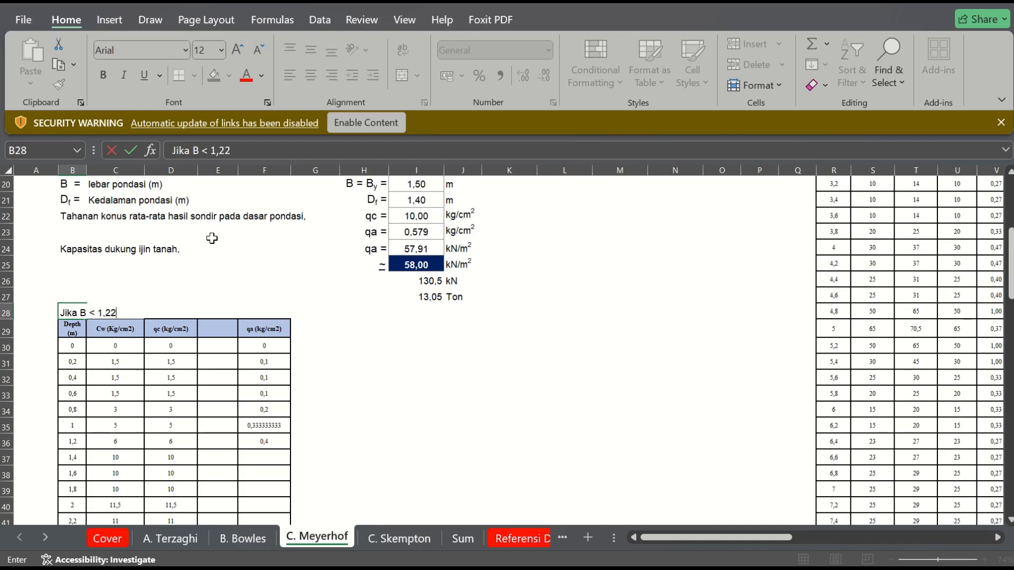
{"action": "key", "text": "Return"}
Copy the labelled table B28:F45 to B47 and autofit the height of header row 48.
{"action": "key", "text": "Up"}
{"action": "key", "text": "shift+Down"}
{"action": "key", "text": "shift+Right"}
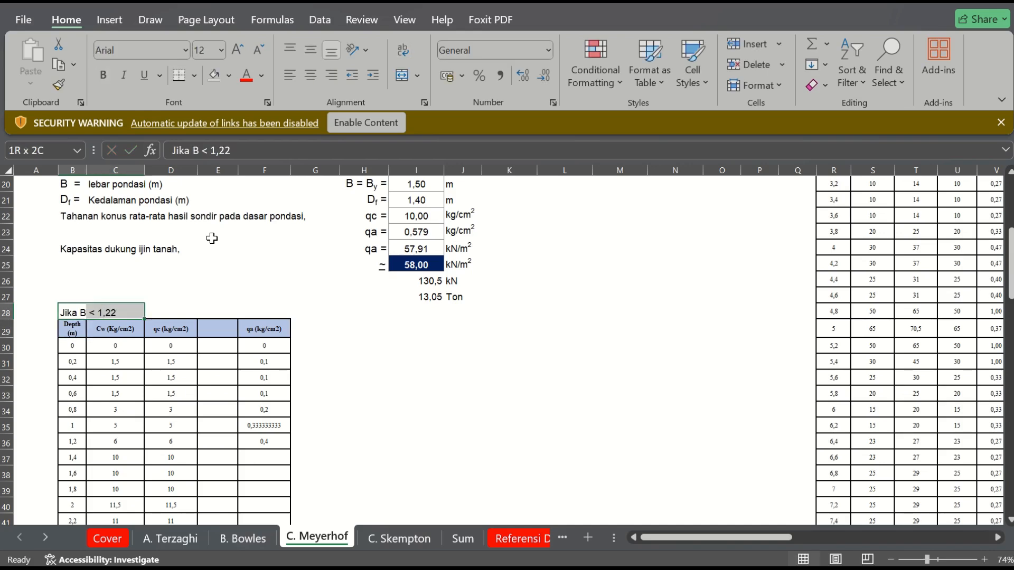
{"action": "key", "text": "shift+Right"}
{"action": "key", "text": "shift+Right"}
{"action": "key", "text": "shift+Right"}
{"action": "key", "text": "shift+Down"}
{"action": "key", "text": "shift+Down"}
{"action": "key", "text": "shift+Down"}
{"action": "key", "text": "shift+Down"}
{"action": "key", "text": "shift+Down"}
{"action": "key", "text": "shift+Down"}
{"action": "key", "text": "shift+Down"}
{"action": "key", "text": "shift+Down"}
{"action": "key", "text": "shift+Down"}
{"action": "key", "text": "shift+Down"}
{"action": "key", "text": "shift+Down"}
{"action": "key", "text": "shift+Down"}
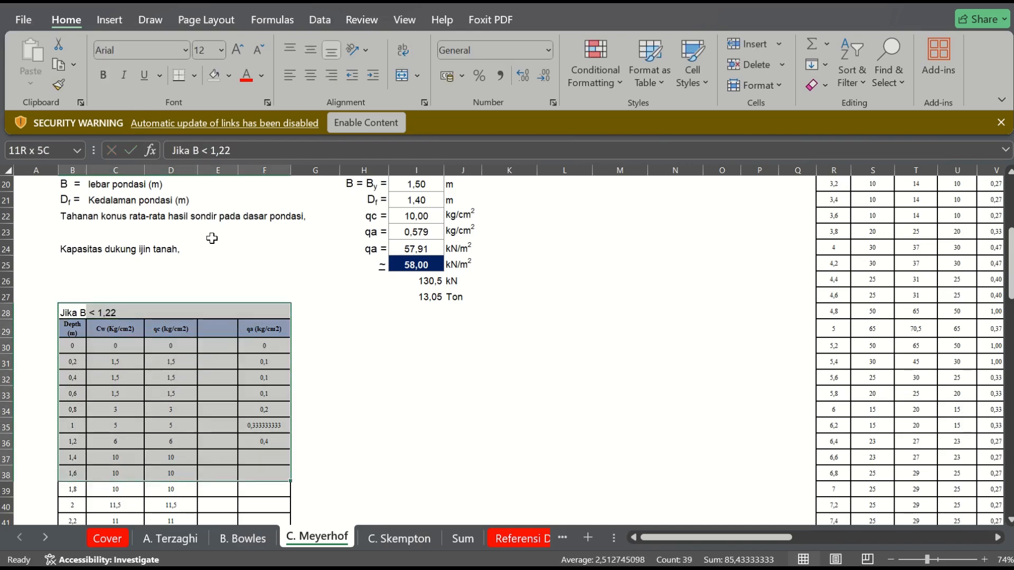
{"action": "key", "text": "shift+Down"}
{"action": "key", "text": "shift+Down"}
{"action": "key", "text": "shift+Down"}
{"action": "key", "text": "shift+Down"}
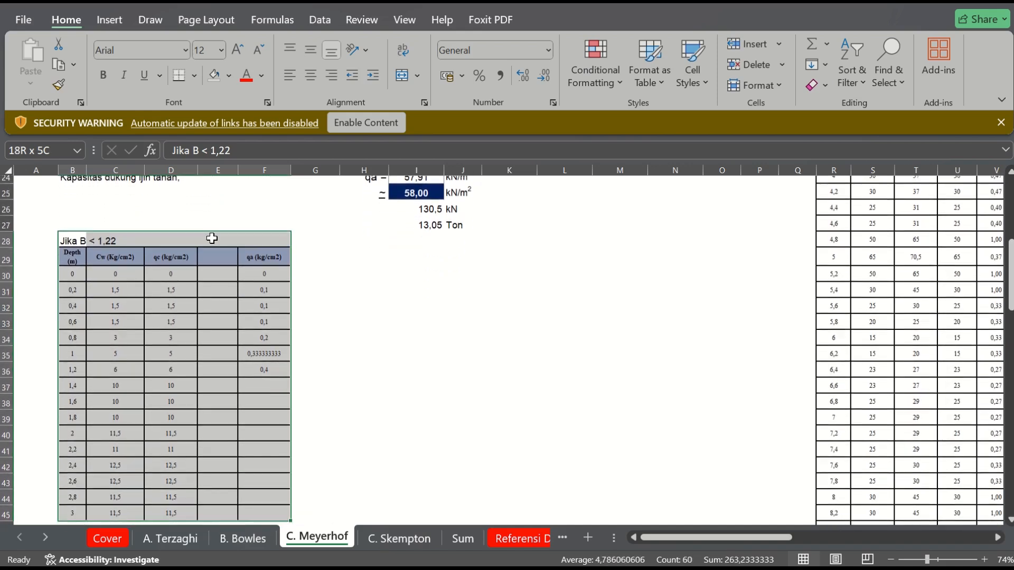
{"action": "key", "text": "ctrl+c"}
{"action": "key", "text": "Down"}
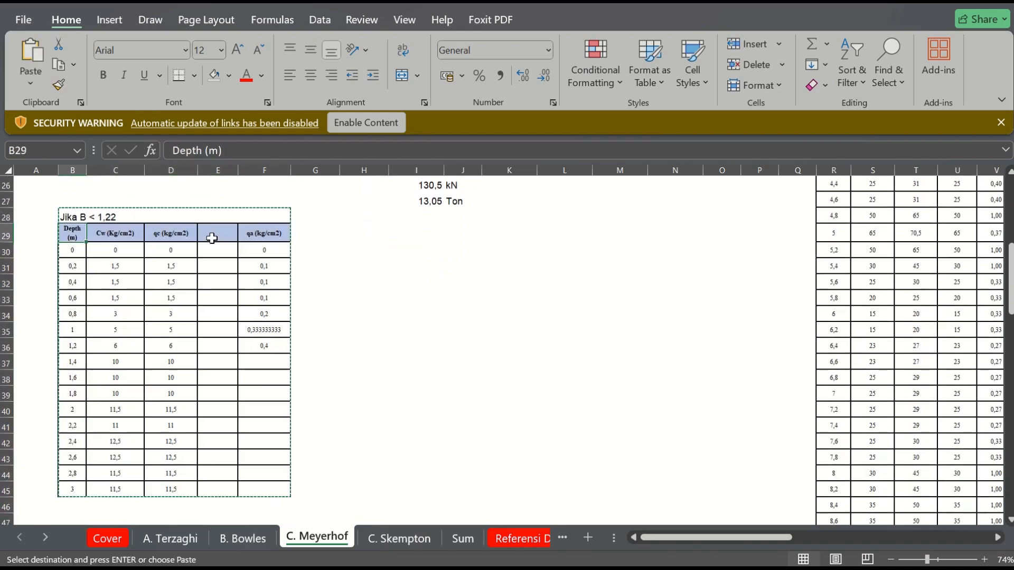
{"action": "key", "text": "Down"}
{"action": "key", "text": "Down"}
{"action": "key", "text": "Down"}
{"action": "key", "text": "Down"}
{"action": "key", "text": "Down"}
{"action": "key", "text": "Down"}
{"action": "key", "text": "Down"}
{"action": "key", "text": "Down"}
{"action": "key", "text": "Down"}
{"action": "key", "text": "Down"}
{"action": "key", "text": "Down"}
{"action": "key", "text": "Down"}
{"action": "key", "text": "Down"}
{"action": "key", "text": "Down"}
{"action": "key", "text": "Down"}
{"action": "key", "text": "Down"}
{"action": "key", "text": "Down"}
{"action": "key", "text": "Down"}
{"action": "key", "text": "Down"}
{"action": "key", "text": "Down"}
{"action": "key", "text": "Down"}
{"action": "key", "text": "Up"}
{"action": "key", "text": "Up"}
{"action": "key", "text": "Up"}
{"action": "key", "text": "ctrl+v"}
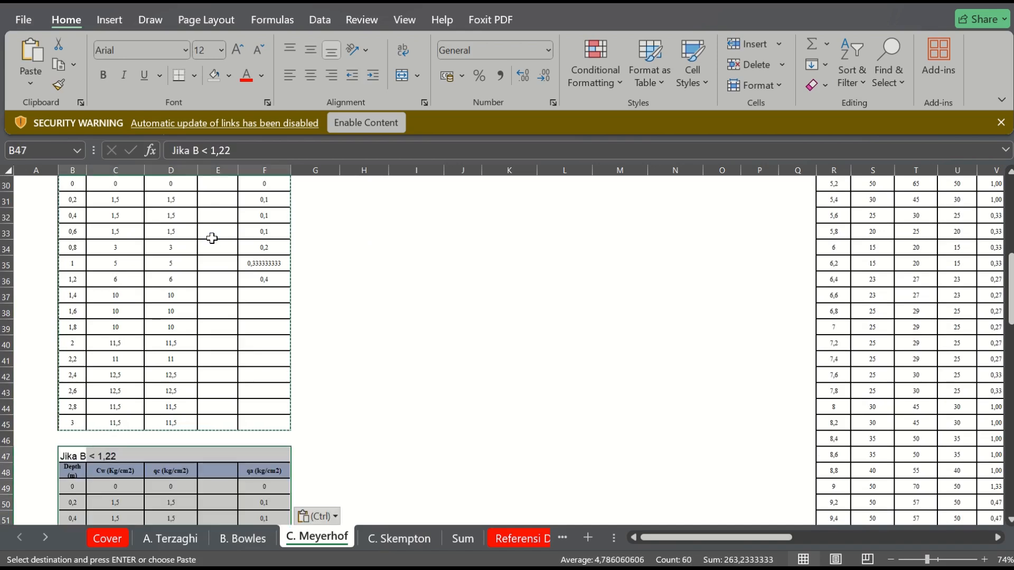
{"action": "key", "text": "Escape"}
{"action": "key", "text": "Down"}
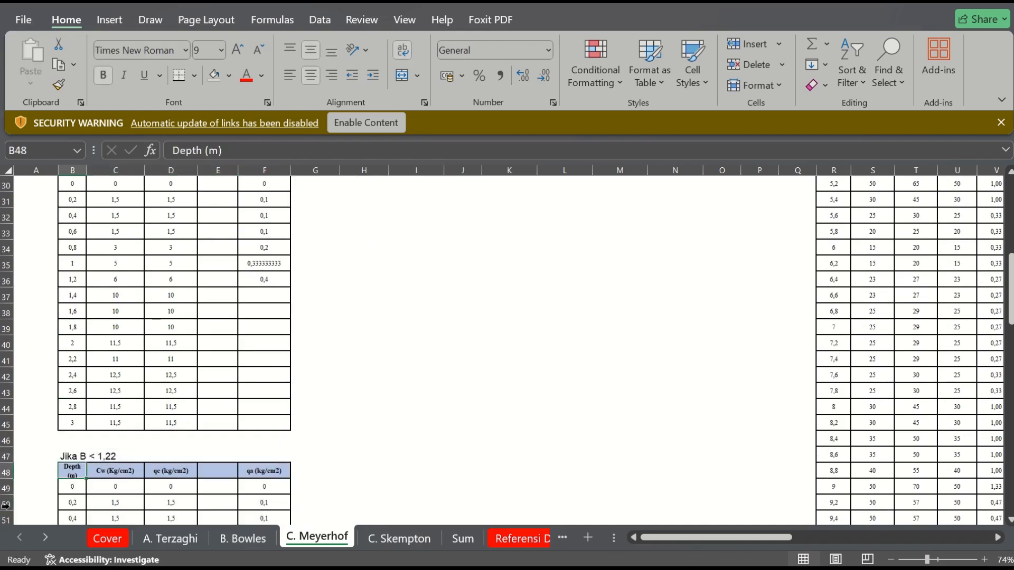
{"action": "double_click", "coordinate": [6, 479]}
Change the copied table's label in B47 to "Jika B > 1,22".
{"action": "left_click", "coordinate": [74, 455]}
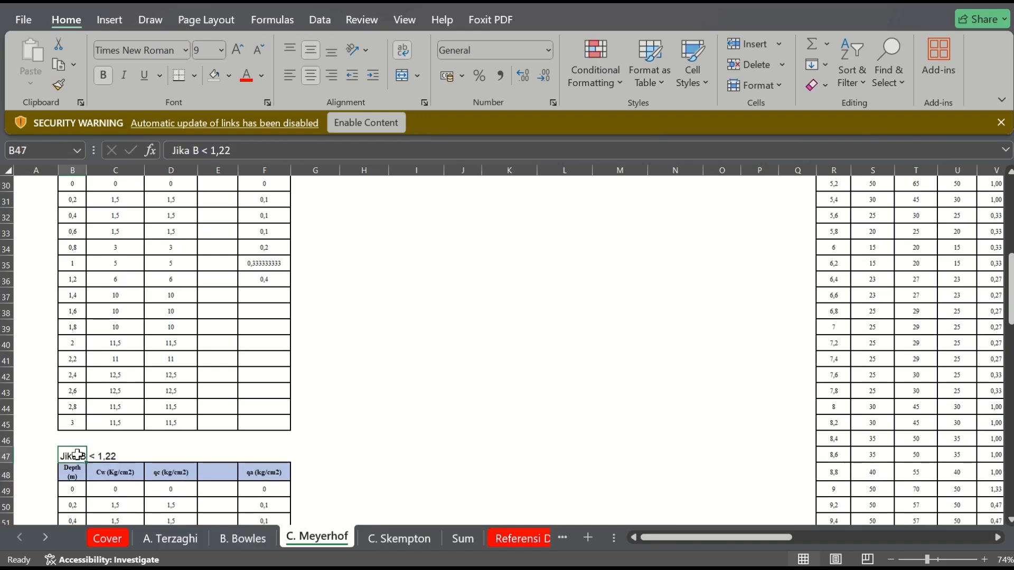
{"action": "left_click", "coordinate": [215, 151]}
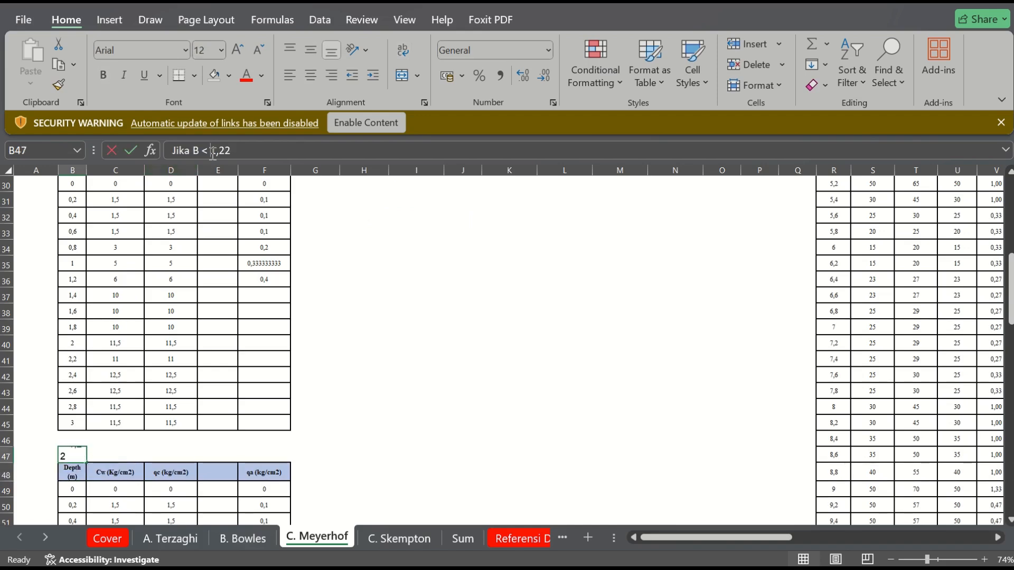
{"action": "key", "text": "BackSpace"}
{"action": "key", "text": "BackSpace"}
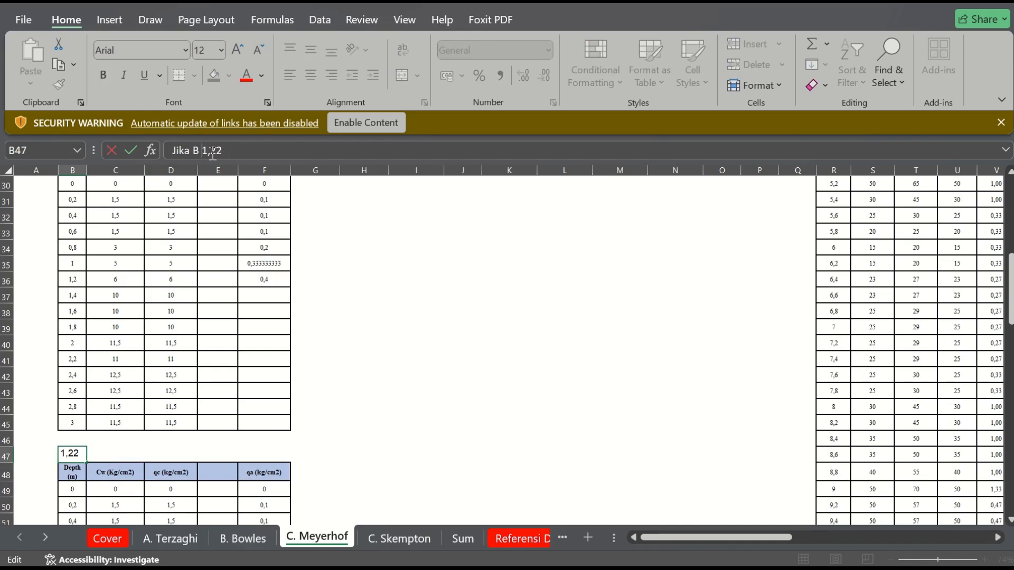
{"action": "type", "text": ">"}
{"action": "key", "text": "Return"}
Enter the header "B (m)" in E29 of the upper table and the value 1 in E30.
{"action": "key", "text": "Up"}
{"action": "key", "text": "Up"}
{"action": "key", "text": "Up"}
{"action": "key", "text": "Up"}
{"action": "key", "text": "Up"}
{"action": "key", "text": "Up"}
{"action": "key", "text": "Up"}
{"action": "key", "text": "Up"}
{"action": "key", "text": "Up"}
{"action": "key", "text": "Up"}
{"action": "key", "text": "Up"}
{"action": "key", "text": "Up"}
{"action": "key", "text": "Up"}
{"action": "key", "text": "Up"}
{"action": "key", "text": "Up"}
{"action": "key", "text": "Up"}
{"action": "key", "text": "Up"}
{"action": "key", "text": "Up"}
{"action": "key", "text": "Up"}
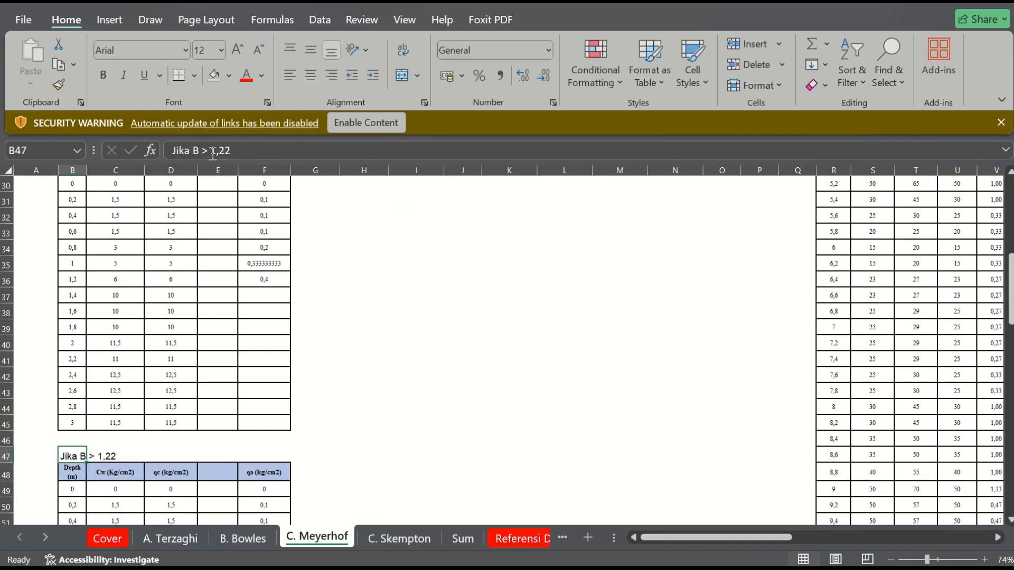
{"action": "key", "text": "Up"}
{"action": "key", "text": "Up"}
{"action": "key", "text": "Up"}
{"action": "key", "text": "Up"}
{"action": "key", "text": "Up"}
{"action": "key", "text": "Up"}
{"action": "key", "text": "Up"}
{"action": "key", "text": "Up"}
{"action": "key", "text": "Up"}
{"action": "key", "text": "Down"}
{"action": "key", "text": "Down"}
{"action": "key", "text": "Down"}
{"action": "key", "text": "Down"}
{"action": "key", "text": "Down"}
{"action": "key", "text": "Down"}
{"action": "key", "text": "Down"}
{"action": "key", "text": "Down"}
{"action": "key", "text": "Down"}
{"action": "key", "text": "Right"}
{"action": "key", "text": "Right"}
{"action": "key", "text": "Right"}
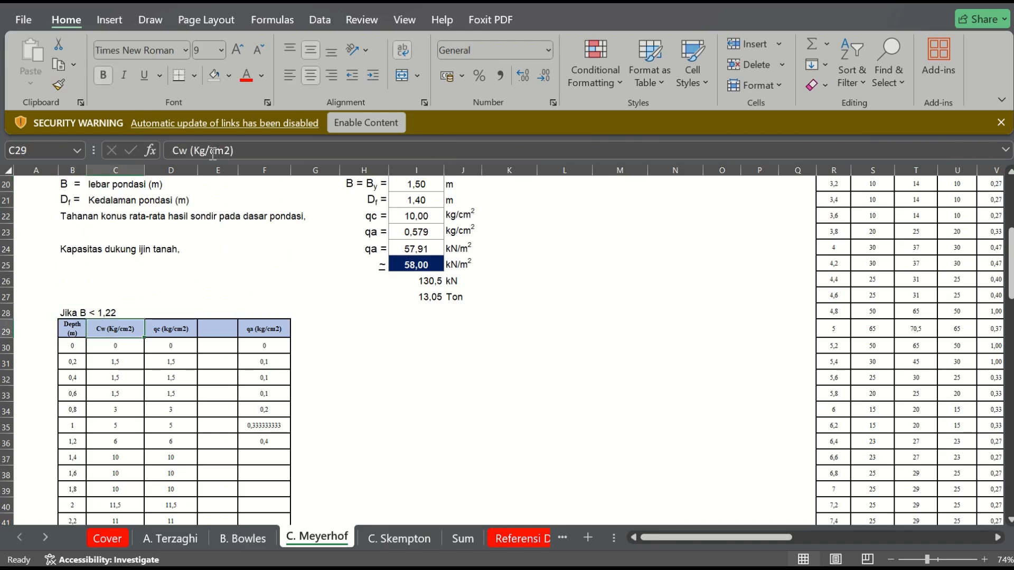
{"action": "type", "text": "B"}
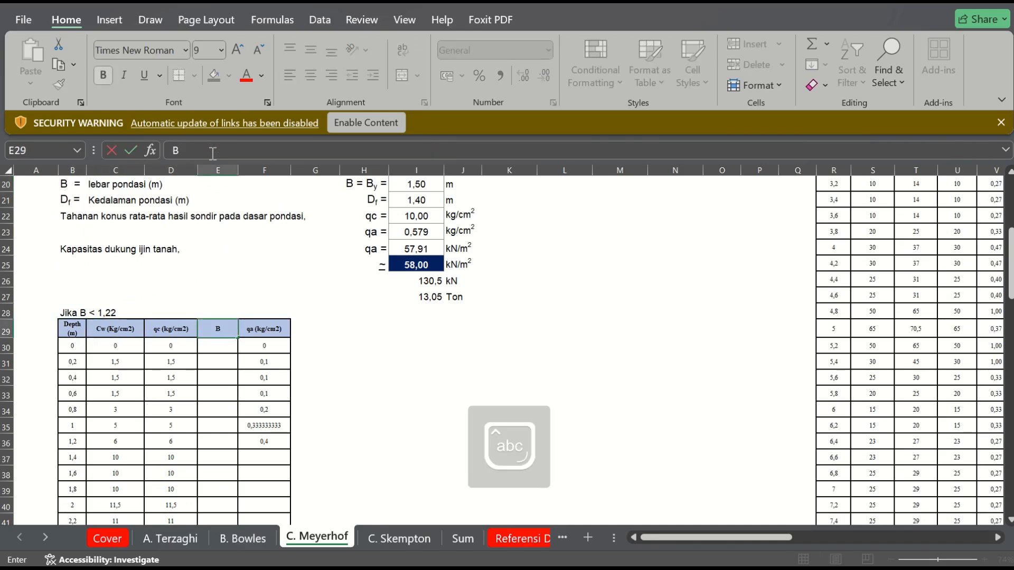
{"action": "key", "text": "Return"}
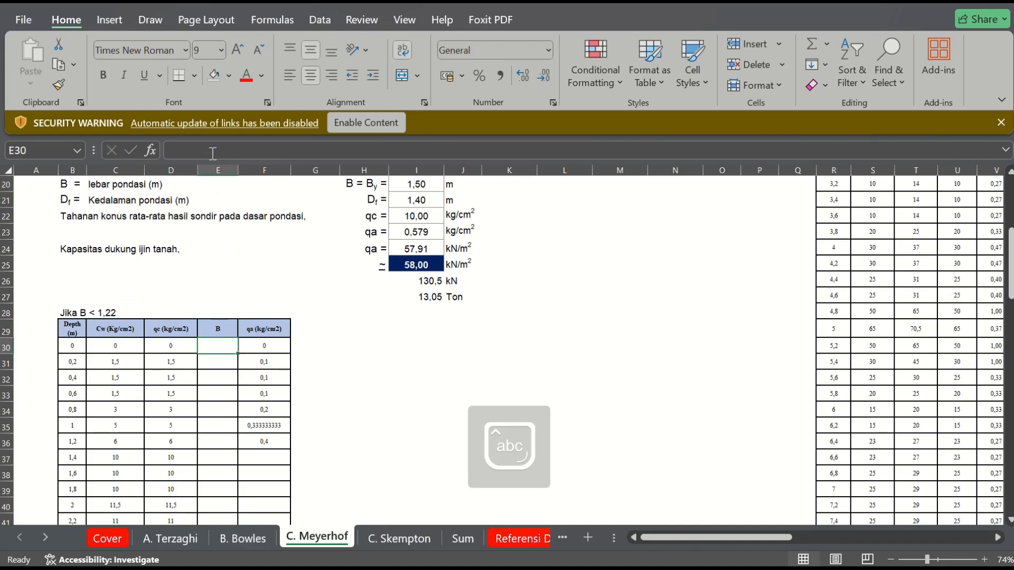
{"action": "key", "text": "Return"}
{"action": "key", "text": "Up"}
{"action": "key", "text": "Up"}
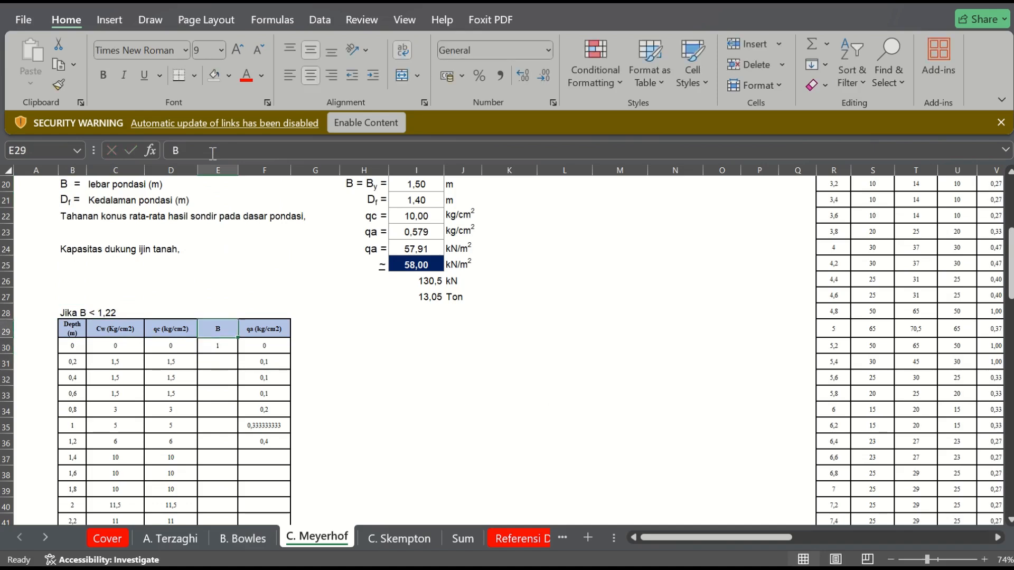
{"action": "left_click", "coordinate": [213, 153]}
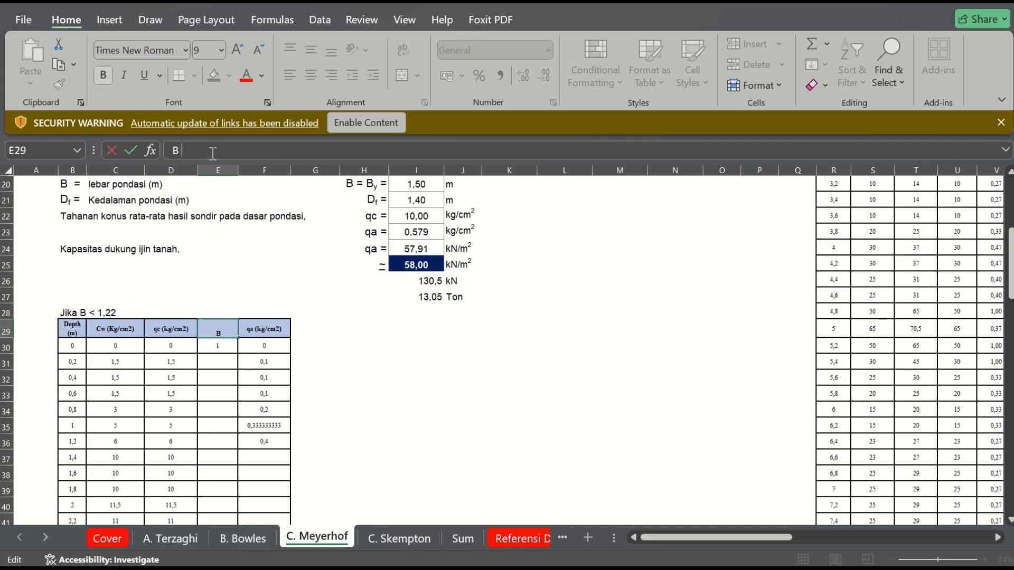
{"action": "type", "text": "(m)"}
{"action": "key", "text": "Return"}
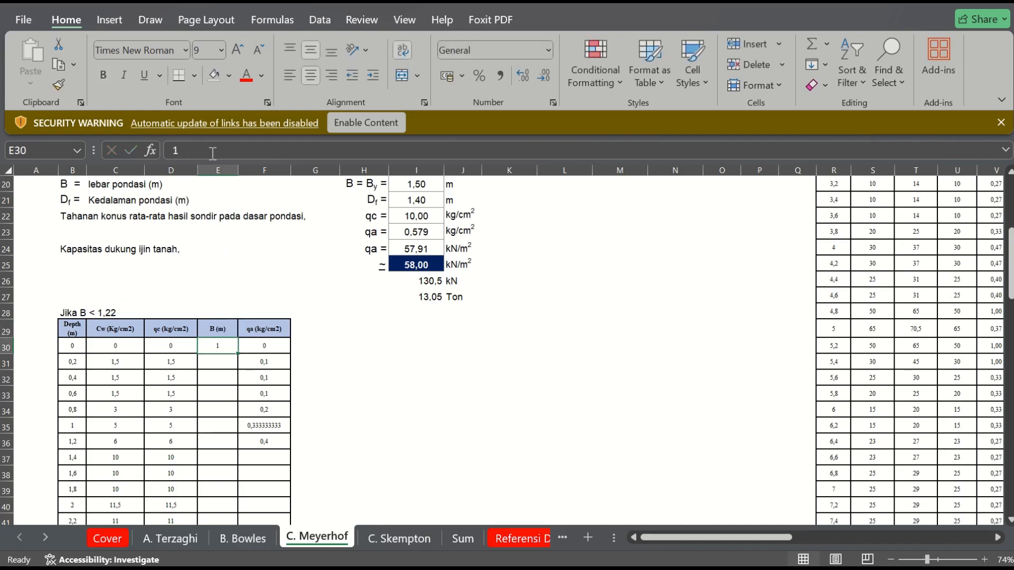
Enter =E30 in E31 and fill the formula down the B (m) column to E45.
{"action": "left_click", "coordinate": [234, 359]}
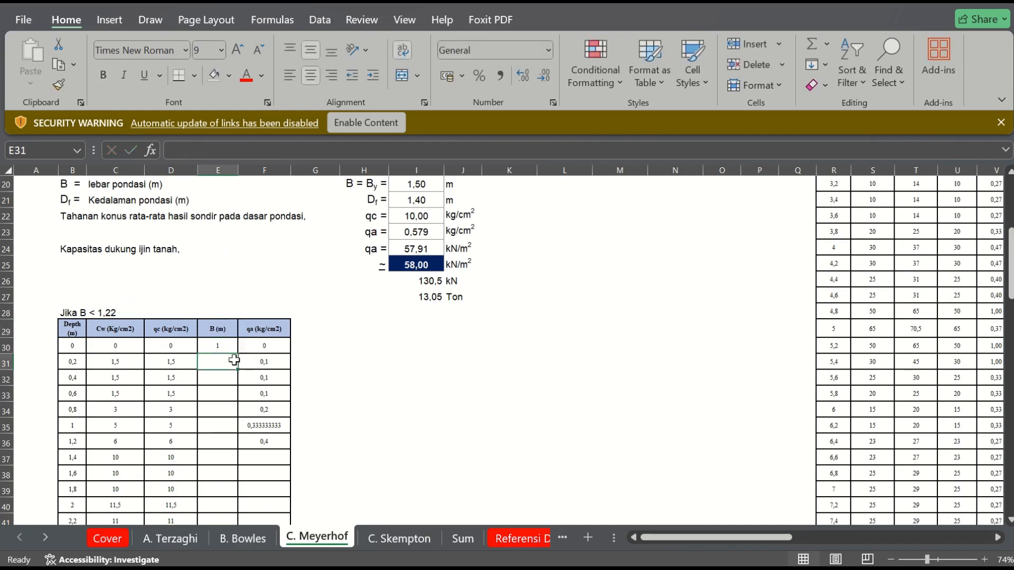
{"action": "type", "text": "1"}
{"action": "key", "text": "Return"}
{"action": "left_click", "coordinate": [234, 359]}
{"action": "left_click_drag", "start_coordinate": [238, 377], "coordinate": [224, 461]}
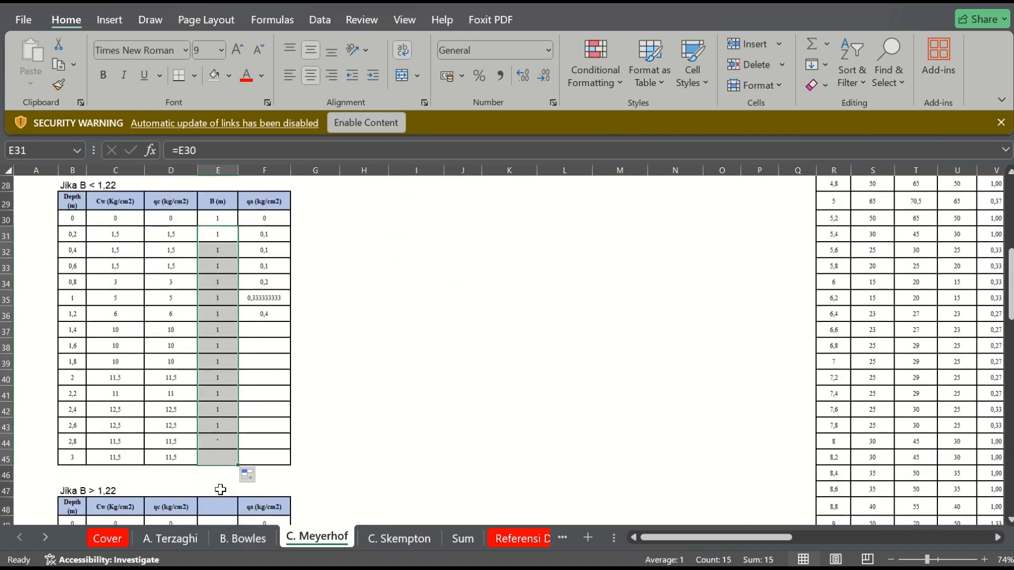
Check the filled formulas in the B (m) column of the upper table, up to the header and back to E45.
{"action": "left_click", "coordinate": [220, 489]}
{"action": "key", "text": "Up"}
{"action": "key", "text": "Up"}
{"action": "key", "text": "Up"}
{"action": "key", "text": "Up"}
{"action": "key", "text": "Up"}
{"action": "key", "text": "Up"}
{"action": "key", "text": "Up"}
{"action": "key", "text": "Up"}
{"action": "key", "text": "Up"}
{"action": "key", "text": "Up"}
{"action": "key", "text": "Up"}
{"action": "key", "text": "Up"}
{"action": "key", "text": "Up"}
{"action": "key", "text": "Up"}
{"action": "key", "text": "Up"}
{"action": "key", "text": "Up"}
{"action": "key", "text": "Up"}
{"action": "key", "text": "Up"}
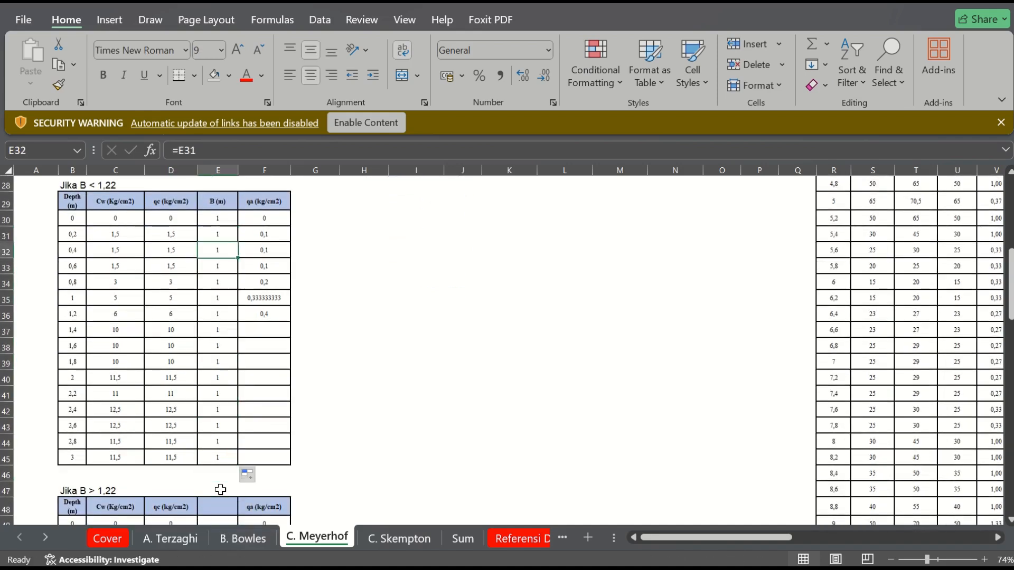
{"action": "left_click", "coordinate": [220, 490]}
{"action": "key", "text": "Up"}
{"action": "key", "text": "Up"}
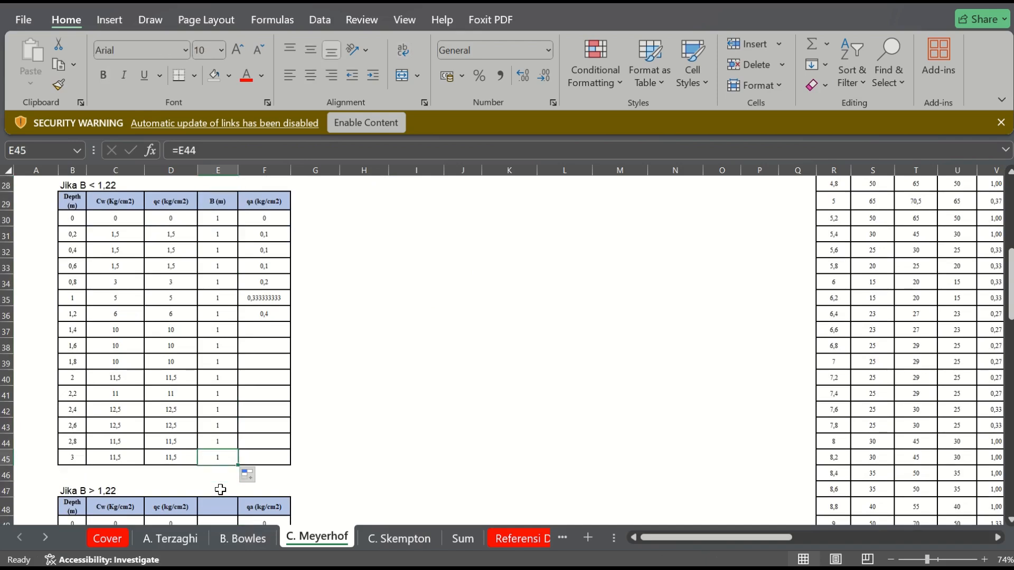
Copy the B (m) column E29:E45 of the upper table into the empty column of the lower table, starting at E48.
{"action": "key", "text": "shift+Up"}
{"action": "key", "text": "shift+Up"}
{"action": "key", "text": "shift+Up"}
{"action": "key", "text": "shift+Up"}
{"action": "key", "text": "shift+Up"}
{"action": "key", "text": "shift+Up"}
{"action": "key", "text": "shift+Up"}
{"action": "key", "text": "shift+Up"}
{"action": "key", "text": "shift+Up"}
{"action": "key", "text": "shift+Up"}
{"action": "key", "text": "shift+Up"}
{"action": "key", "text": "shift+Up"}
{"action": "key", "text": "shift+Up"}
{"action": "key", "text": "shift+Up"}
{"action": "key", "text": "shift+Up"}
{"action": "key", "text": "shift+Up"}
{"action": "key", "text": "ctrl+c"}
{"action": "key", "text": "Down"}
{"action": "key", "text": "Down"}
{"action": "key", "text": "Down"}
{"action": "key", "text": "Down"}
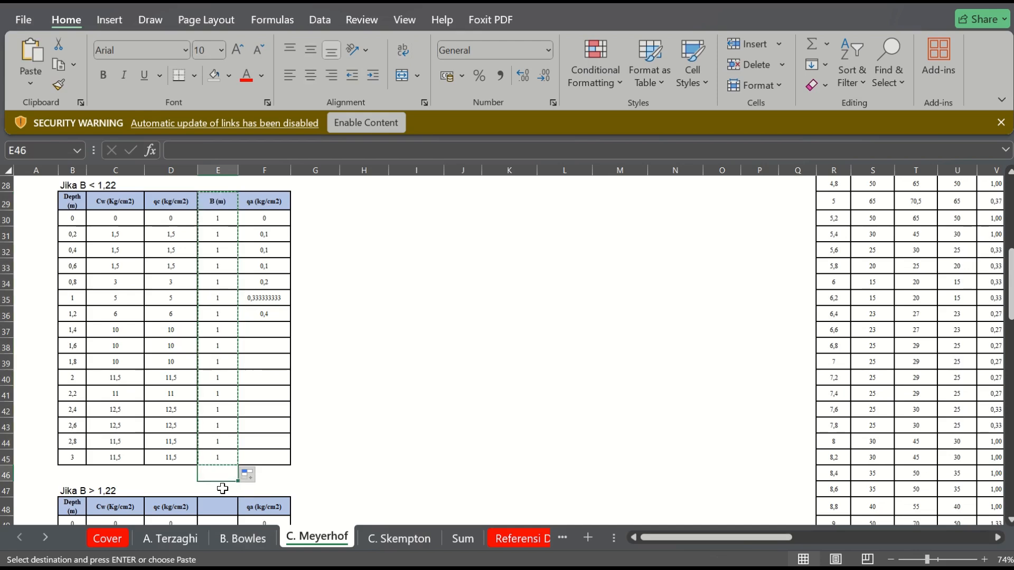
{"action": "key", "text": "ctrl+v"}
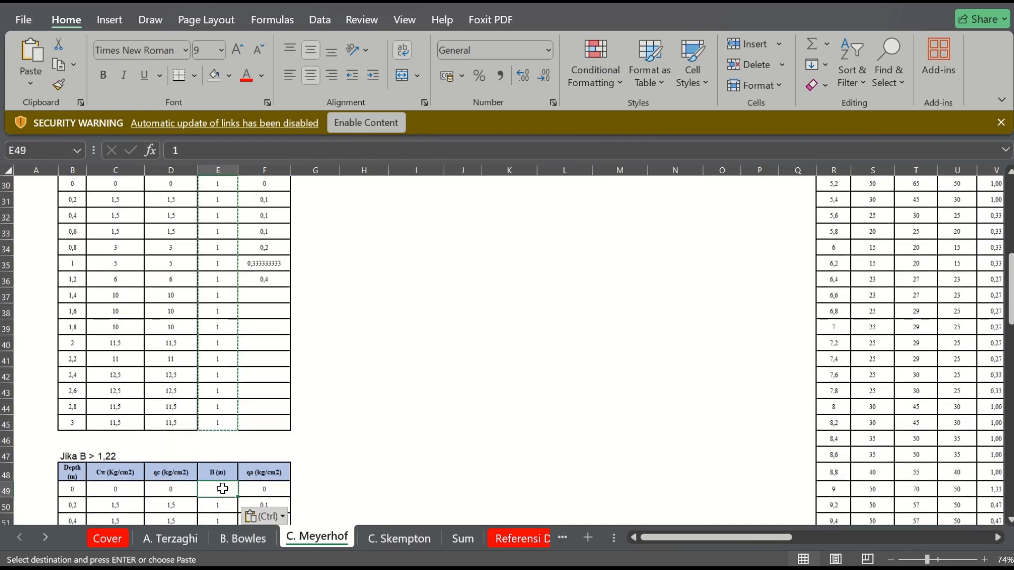
Set the first B (m) value of the lower table, in E49, to 1,5.
{"action": "key", "text": "Escape"}
{"action": "type", "text": "1,5"}
{"action": "key", "text": "Return"}
Check the B (m) columns of both tables and the Meyerhof qa formulas above them.
{"action": "key", "text": "Up"}
{"action": "key", "text": "Up"}
{"action": "key", "text": "Up"}
{"action": "key", "text": "Up"}
{"action": "key", "text": "Up"}
{"action": "key", "text": "Up"}
{"action": "key", "text": "Up"}
{"action": "key", "text": "Up"}
{"action": "key", "text": "Up"}
{"action": "key", "text": "Up"}
{"action": "key", "text": "Up"}
{"action": "key", "text": "Up"}
{"action": "key", "text": "Up"}
{"action": "key", "text": "Up"}
{"action": "key", "text": "Up"}
{"action": "key", "text": "Up"}
{"action": "key", "text": "Up"}
{"action": "key", "text": "Up"}
{"action": "key", "text": "Up"}
{"action": "key", "text": "Up"}
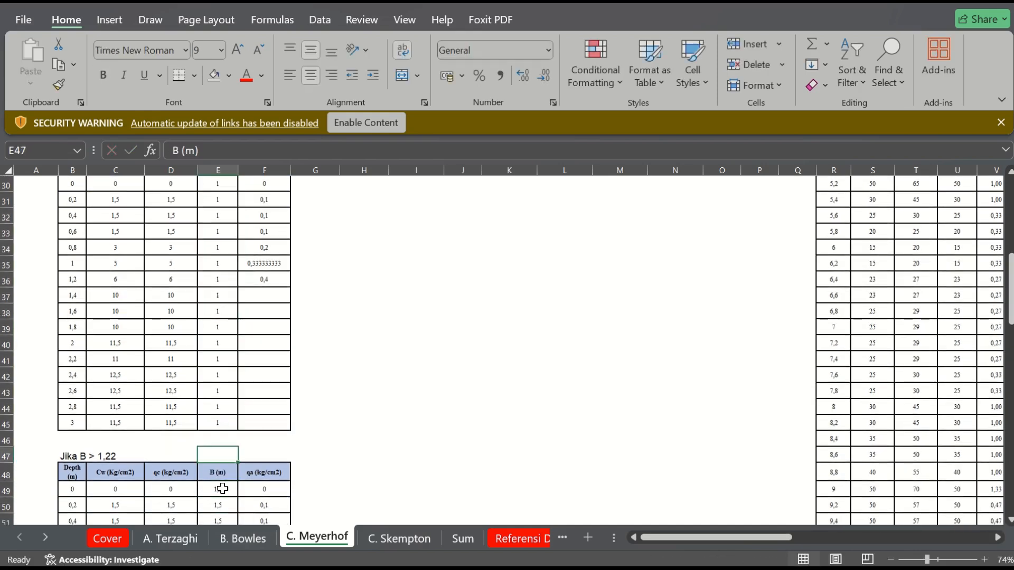
{"action": "left_click", "coordinate": [217, 423]}
{"action": "key", "text": "Down"}
{"action": "key", "text": "Down"}
{"action": "key", "text": "Down"}
{"action": "key", "text": "Down"}
{"action": "key", "text": "Down"}
{"action": "key", "text": "Down"}
{"action": "key", "text": "Down"}
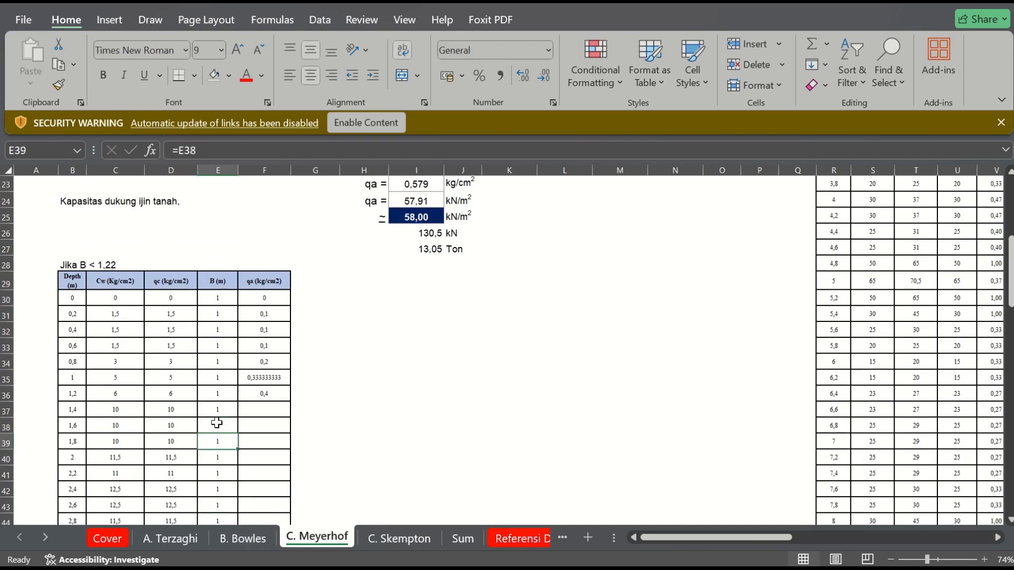
{"action": "key", "text": "Up"}
{"action": "key", "text": "Up"}
{"action": "key", "text": "Up"}
{"action": "key", "text": "Up"}
{"action": "key", "text": "Up"}
{"action": "key", "text": "Up"}
{"action": "key", "text": "Up"}
{"action": "key", "text": "Up"}
{"action": "key", "text": "Up"}
{"action": "key", "text": "Up"}
{"action": "key", "text": "Up"}
{"action": "key", "text": "Up"}
{"action": "key", "text": "Up"}
{"action": "key", "text": "Up"}
{"action": "key", "text": "Up"}
{"action": "key", "text": "Up"}
{"action": "key", "text": "Up"}
{"action": "key", "text": "Up"}
{"action": "key", "text": "Up"}
{"action": "key", "text": "Up"}
{"action": "key", "text": "Up"}
{"action": "key", "text": "Up"}
{"action": "key", "text": "Up"}
{"action": "key", "text": "Up"}
{"action": "key", "text": "Up"}
{"action": "key", "text": "Up"}
{"action": "key", "text": "Up"}
{"action": "key", "text": "Up"}
{"action": "key", "text": "Up"}
{"action": "key", "text": "Up"}
{"action": "key", "text": "Up"}
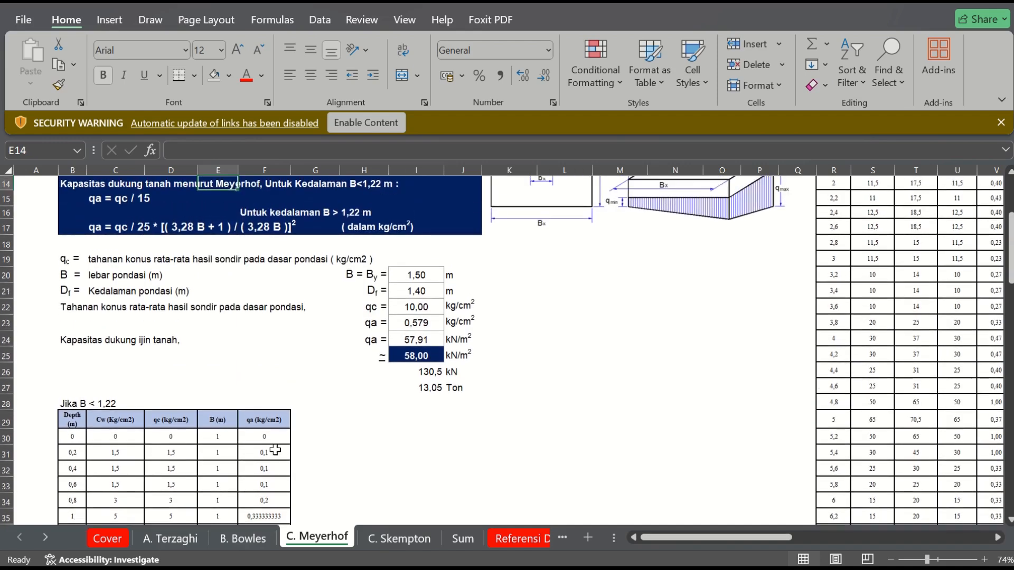
Fill the qa formula =D30/15 from F30 down to F45 and format the values in comma style with two decimals.
{"action": "left_click", "coordinate": [272, 439]}
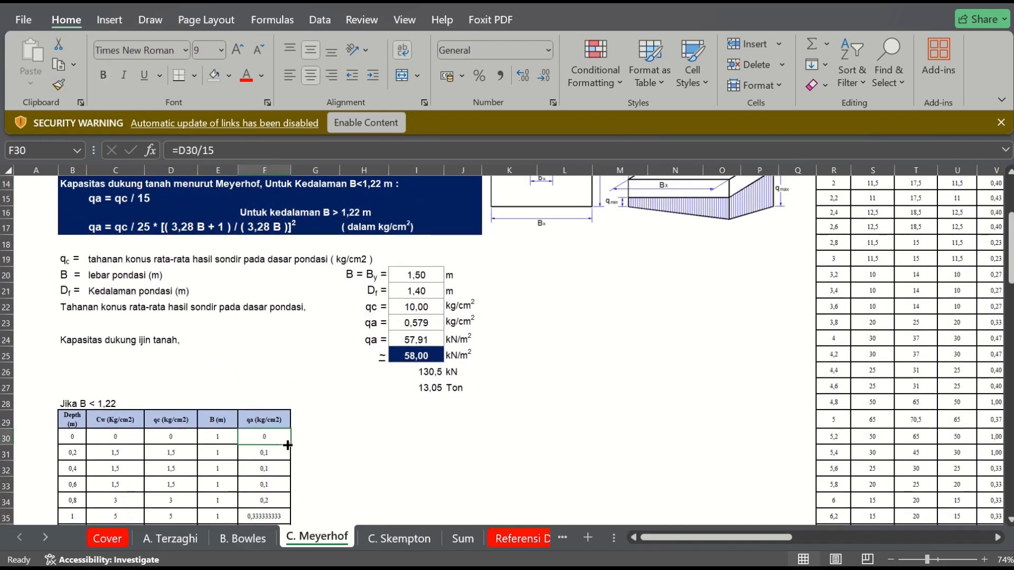
{"action": "left_click_drag", "start_coordinate": [288, 445], "coordinate": [273, 493]}
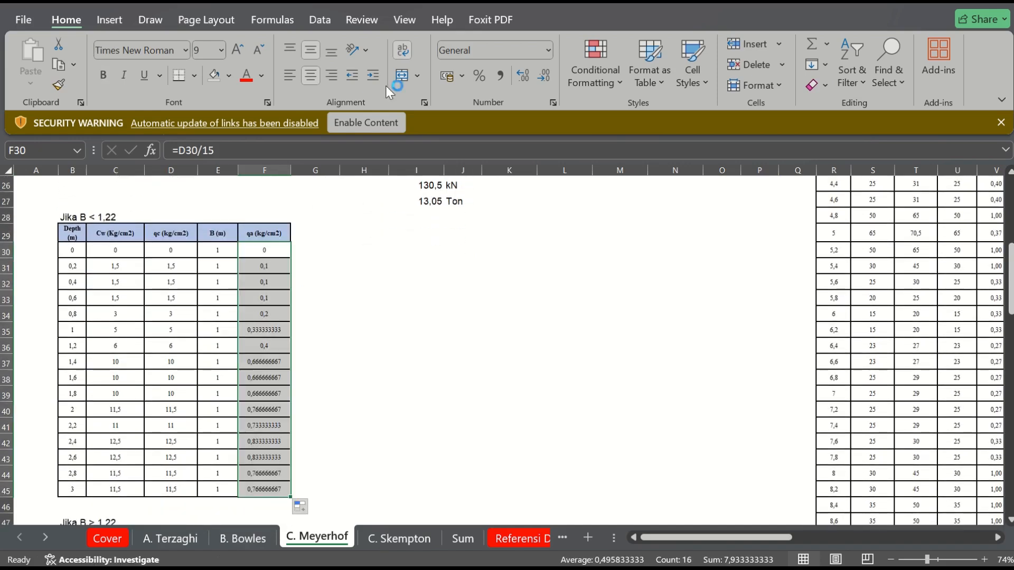
{"action": "left_click", "coordinate": [499, 76]}
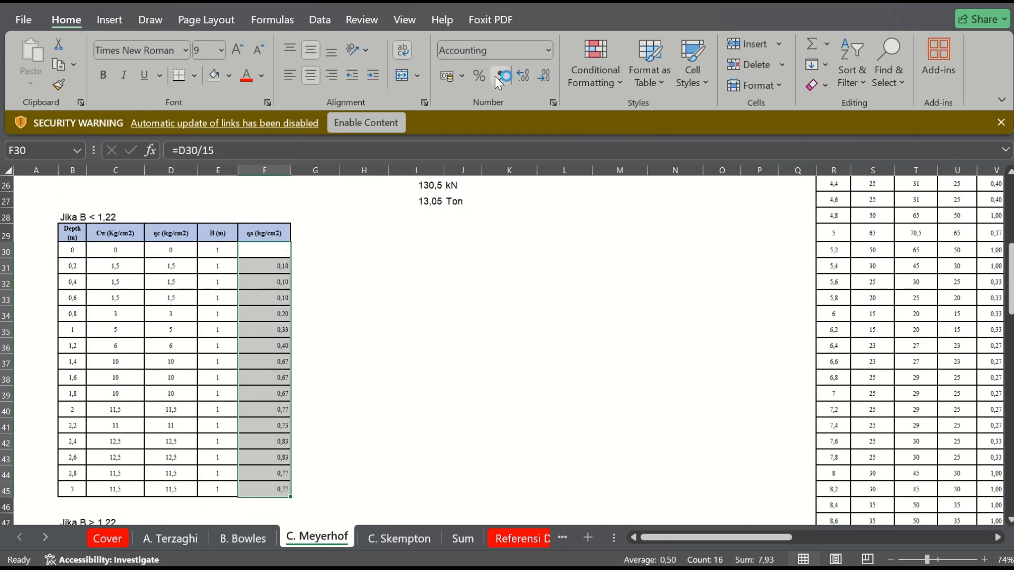
{"action": "left_click", "coordinate": [518, 78]}
{"action": "left_click", "coordinate": [518, 77]}
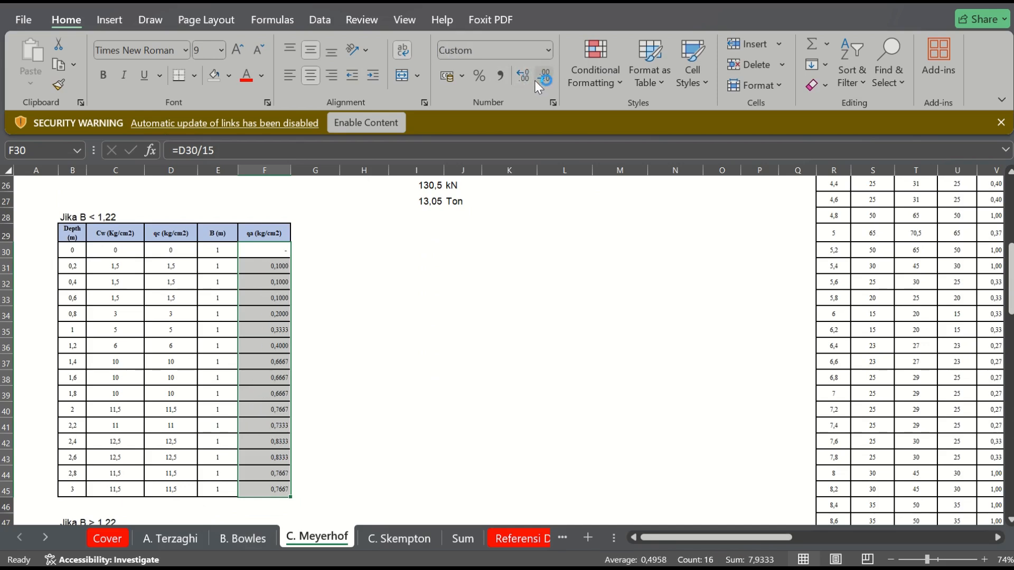
{"action": "left_click", "coordinate": [535, 81]}
{"action": "left_click", "coordinate": [538, 81]}
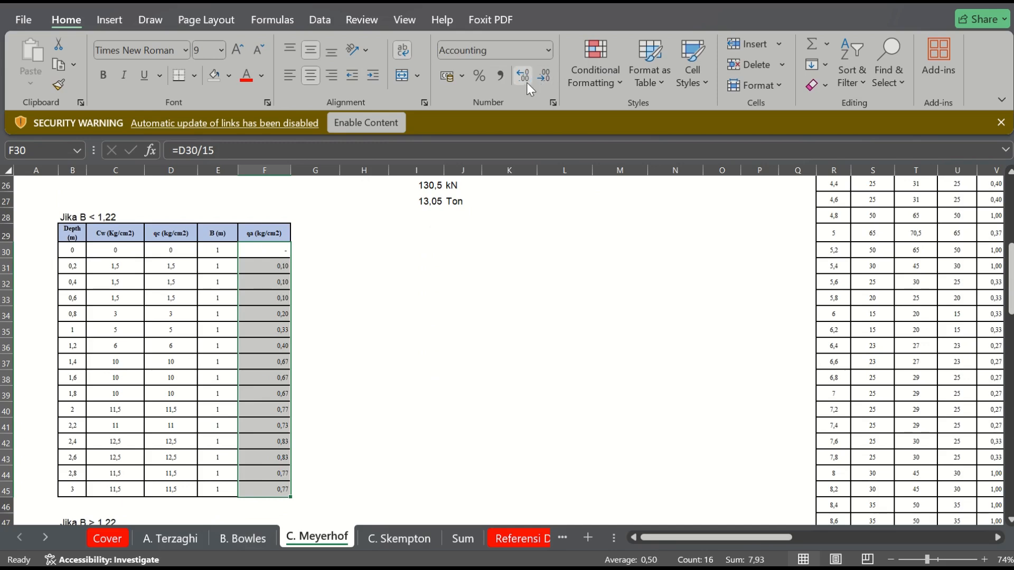
{"action": "left_click", "coordinate": [527, 82]}
{"action": "left_click", "coordinate": [541, 81]}
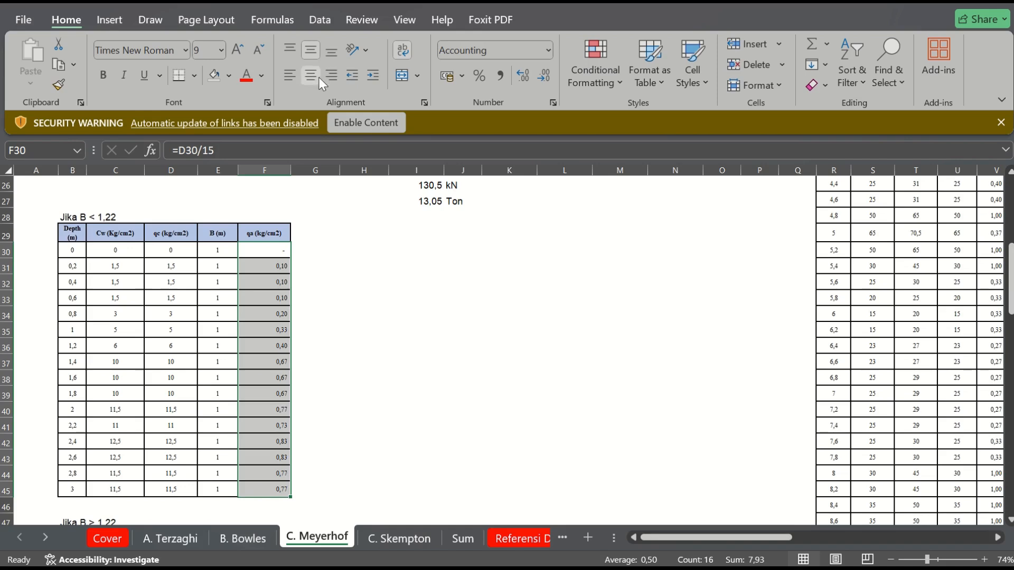
{"action": "left_click", "coordinate": [285, 311]}
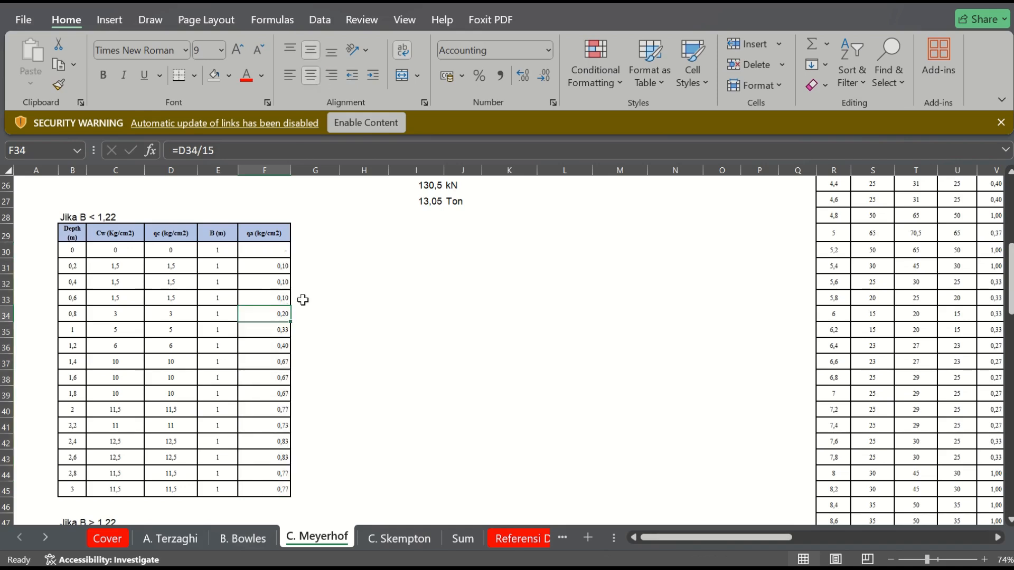
{"action": "left_click", "coordinate": [430, 243]}
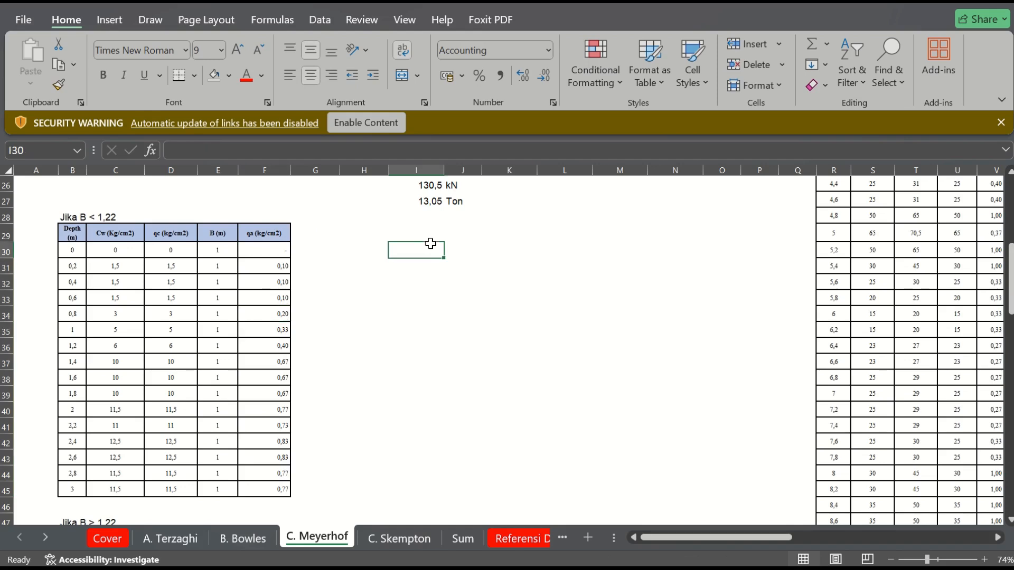
Copy the qa column F29:F45 and insert the copied cells at G29, shifting the existing cells right.
{"action": "key", "text": "Up"}
{"action": "key", "text": "Up"}
{"action": "key", "text": "Up"}
{"action": "key", "text": "Up"}
{"action": "left_click_drag", "start_coordinate": [269, 233], "coordinate": [268, 483]}
{"action": "key", "text": "ctrl+c"}
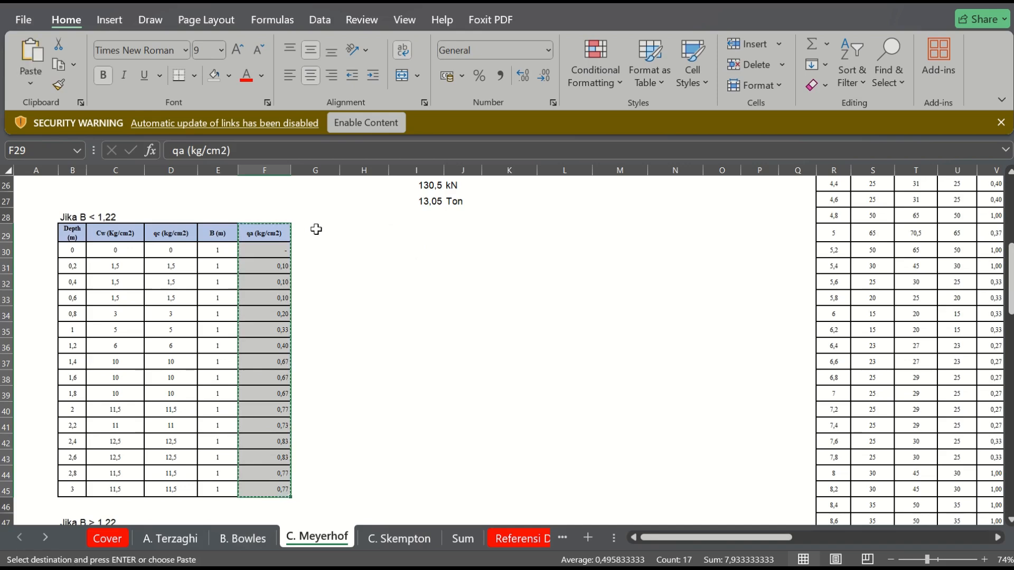
{"action": "right_click", "coordinate": [315, 229]}
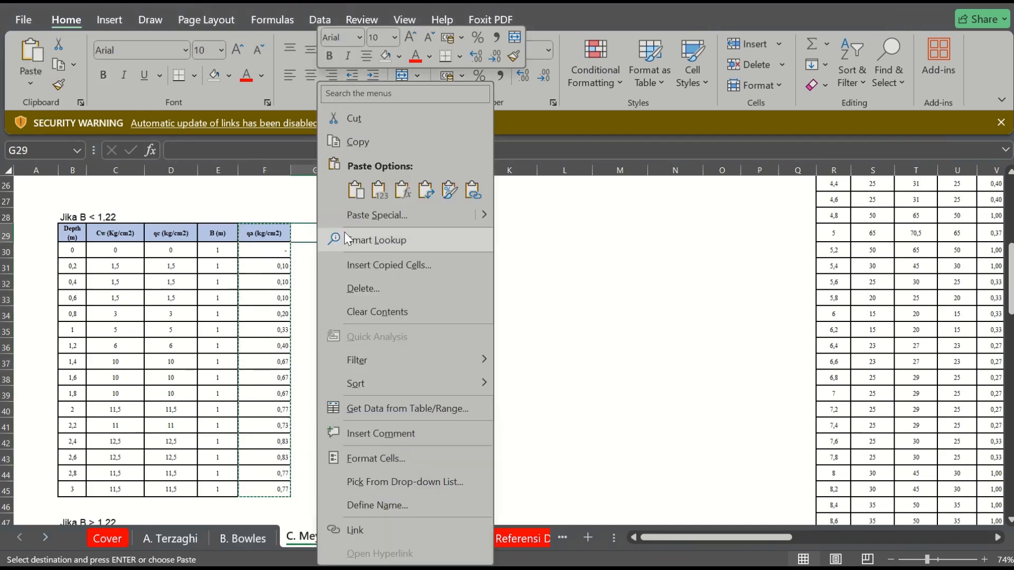
{"action": "left_click", "coordinate": [373, 263]}
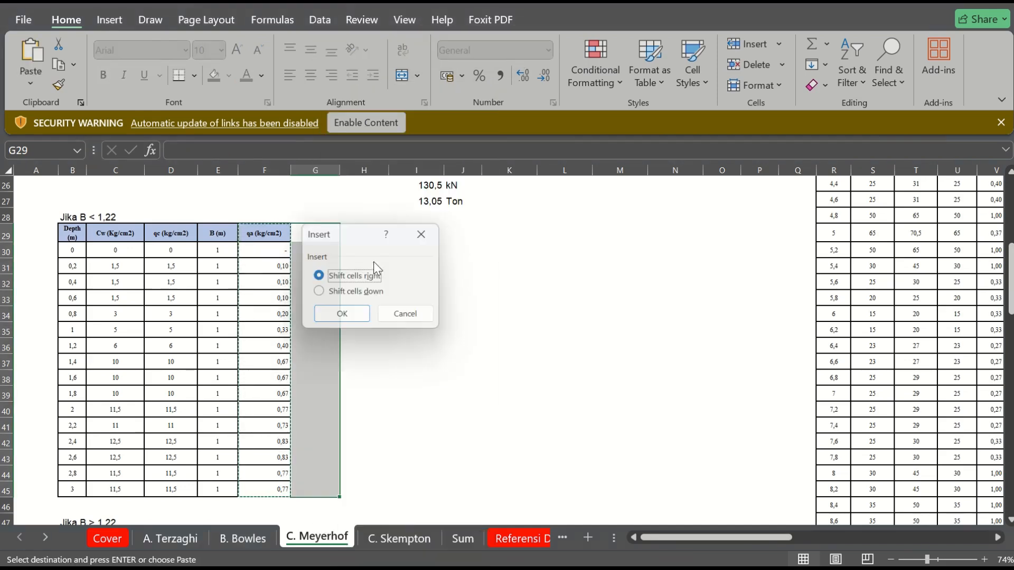
{"action": "left_click", "coordinate": [343, 317]}
Change the header of the inserted column in G29 to "qa (kn/m2)".
{"action": "left_click", "coordinate": [309, 232]}
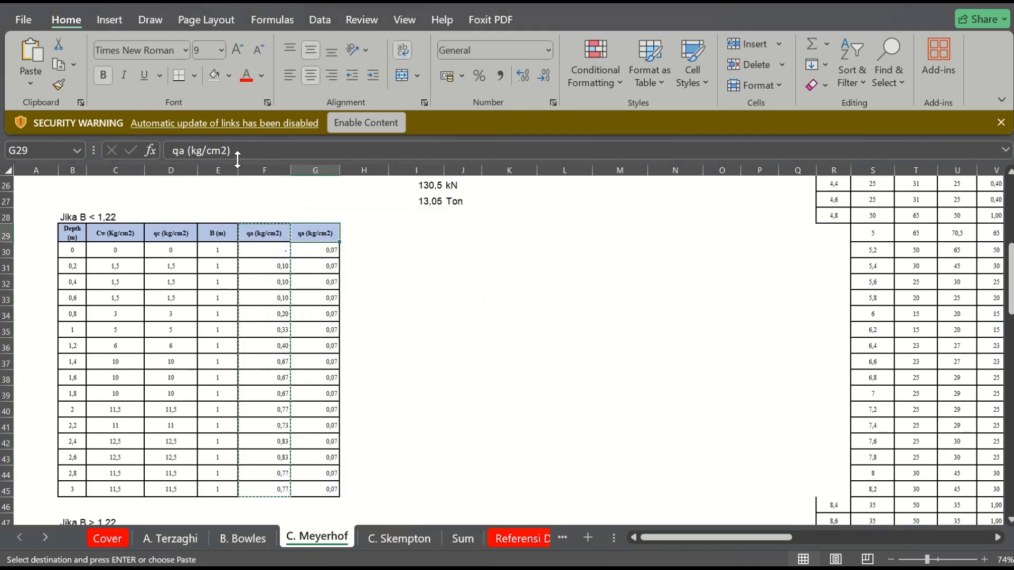
{"action": "left_click", "coordinate": [197, 149]}
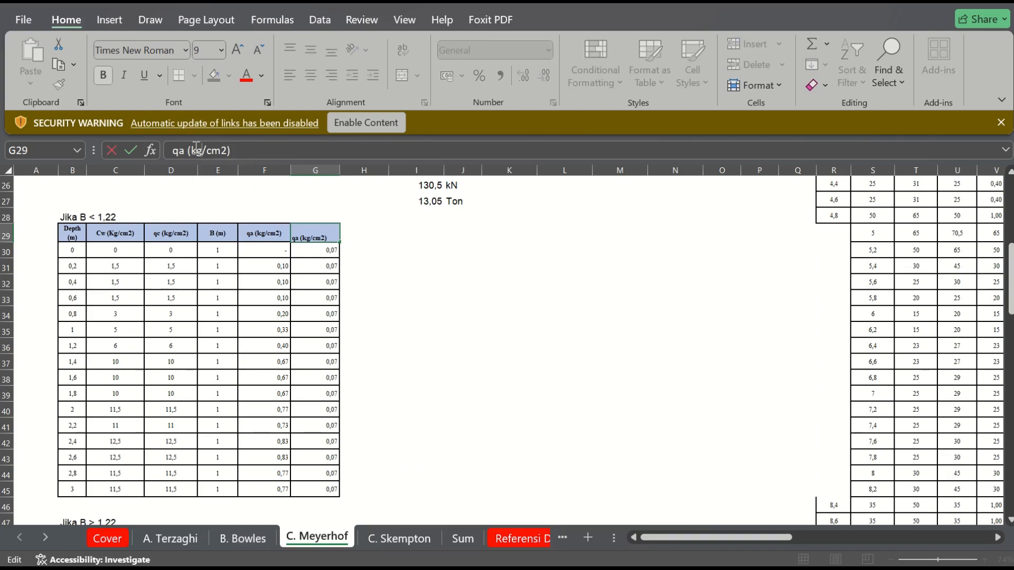
{"action": "key", "text": "Delete"}
{"action": "key", "text": "Delete"}
{"action": "type", "text": "n/"}
{"action": "key", "text": "Delete"}
{"action": "key", "text": "Return"}
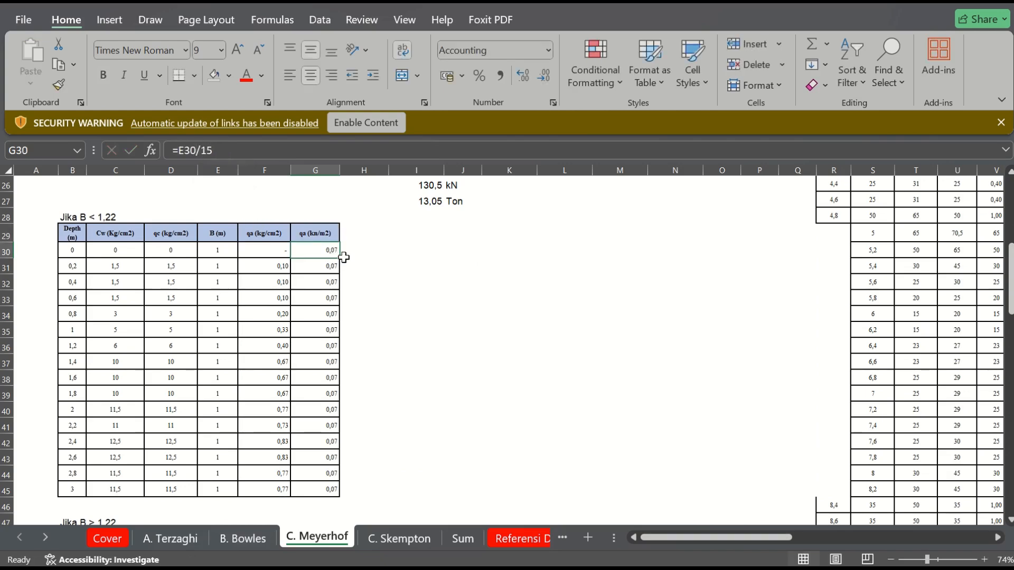
Enter =F30*100 in G30 and fill the formula down the qa (kn/m2) column to G45.
{"action": "type", "text": "="}
{"action": "key", "text": "Left"}
{"action": "type", "text": "*"}
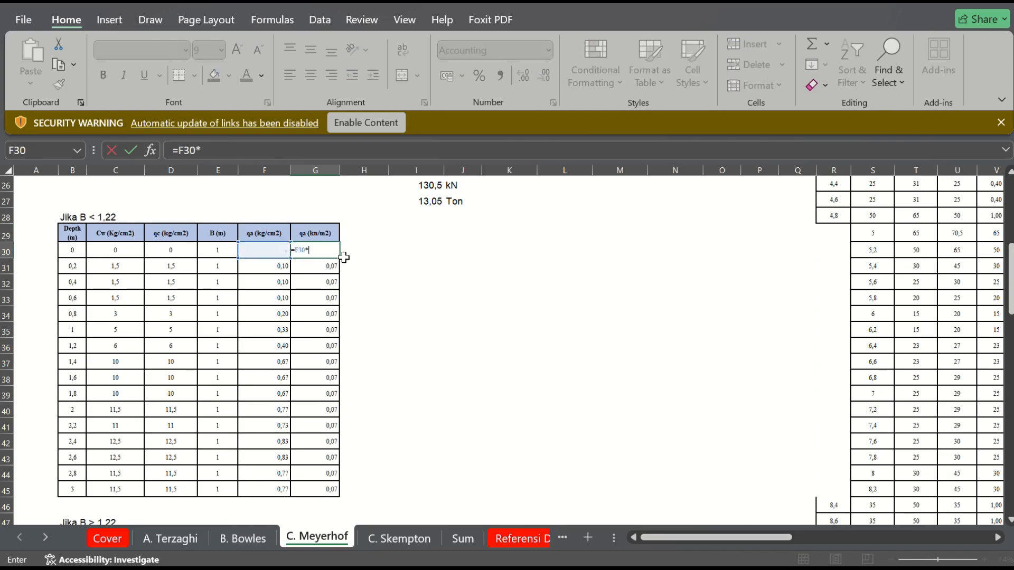
{"action": "type", "text": "100"}
{"action": "key", "text": "Return"}
{"action": "left_click", "coordinate": [334, 250]}
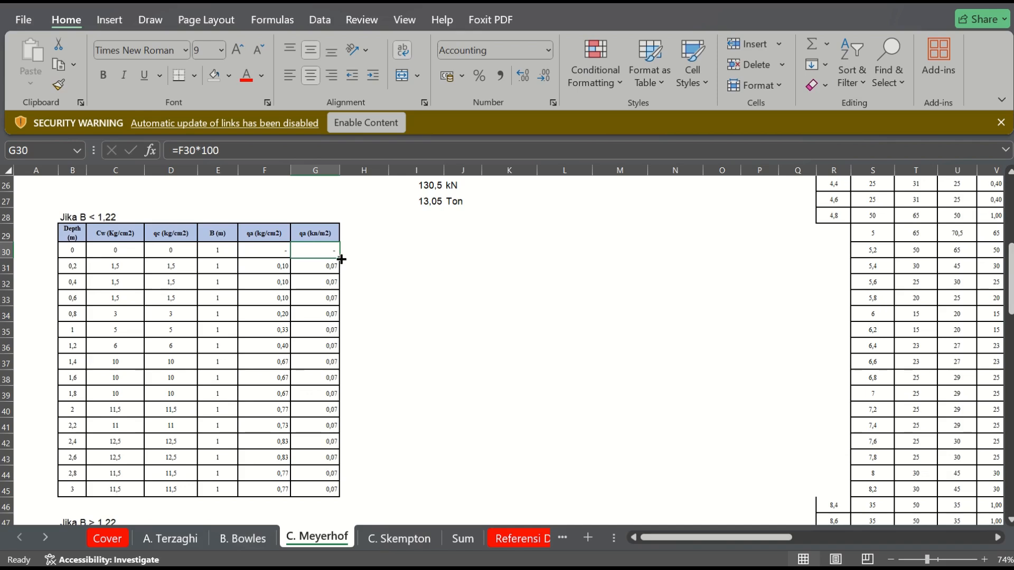
{"action": "left_click_drag", "start_coordinate": [339, 258], "coordinate": [339, 496]}
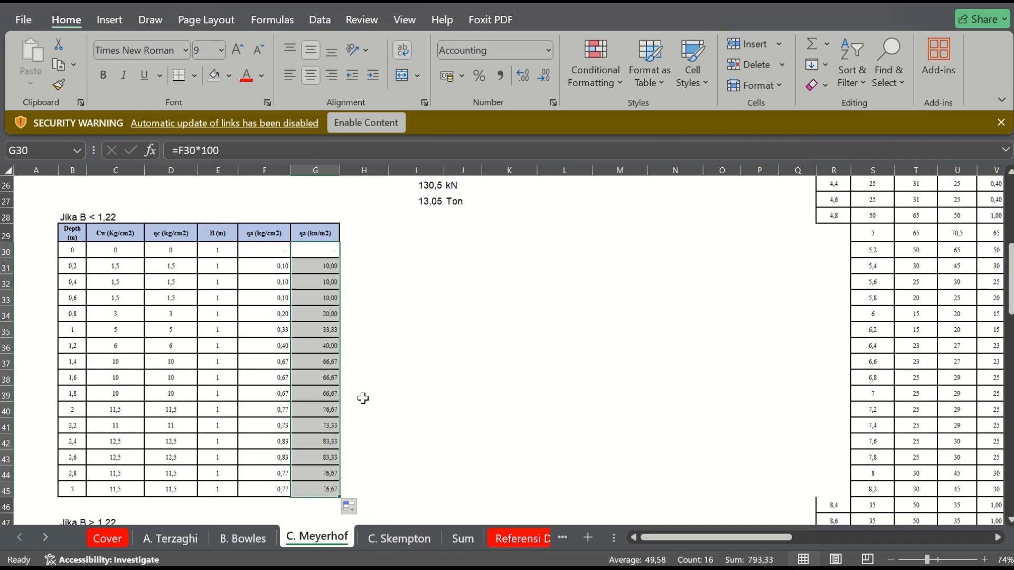
{"action": "left_click", "coordinate": [299, 299]}
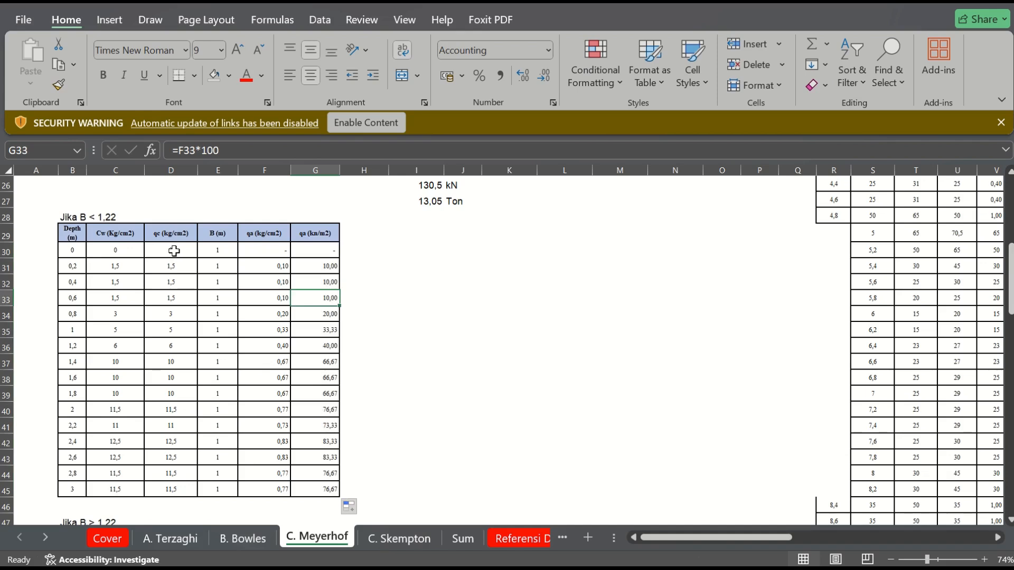
Copy the qa (kn/m2) column G29:G45 from the B < 1,22 table and paste it at G48 beside the B > 1,22 table.
{"action": "left_click", "coordinate": [314, 308]}
{"action": "key", "text": "Up"}
{"action": "key", "text": "Up"}
{"action": "key", "text": "Up"}
{"action": "key", "text": "Up"}
{"action": "key", "text": "Up"}
{"action": "key", "text": "Down"}
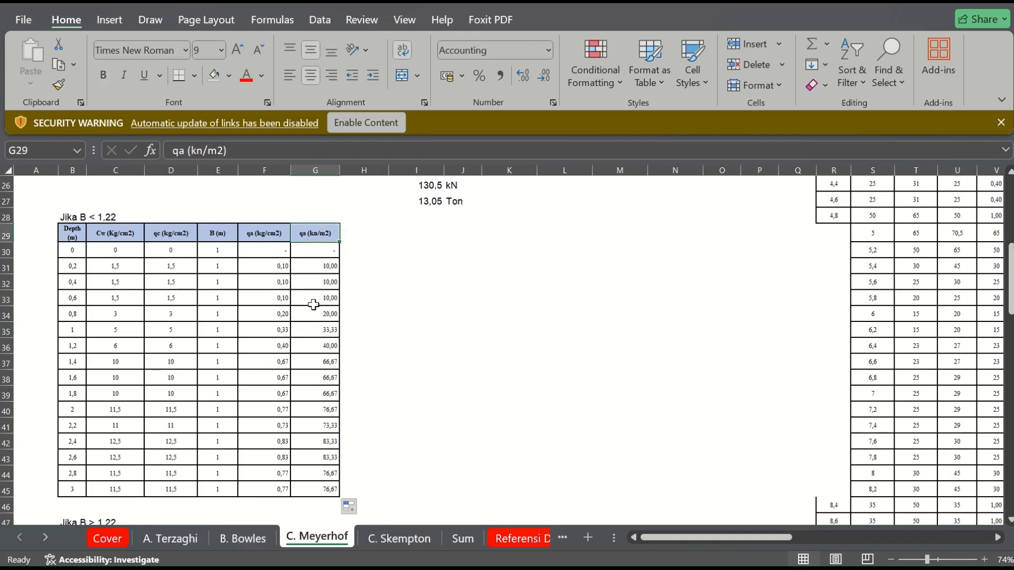
{"action": "key", "text": "Up"}
{"action": "key", "text": "shift+Down"}
{"action": "key", "text": "shift+Down"}
{"action": "key", "text": "shift+Down"}
{"action": "key", "text": "shift+Down"}
{"action": "key", "text": "shift+Down"}
{"action": "key", "text": "shift+Down"}
{"action": "key", "text": "shift+Down"}
{"action": "key", "text": "shift+Down"}
{"action": "key", "text": "shift+Down"}
{"action": "key", "text": "shift+Down"}
{"action": "key", "text": "shift+Down"}
{"action": "key", "text": "shift+Down"}
{"action": "key", "text": "shift+Down"}
{"action": "key", "text": "shift+Down"}
{"action": "key", "text": "shift+Down"}
{"action": "key", "text": "shift+Down"}
{"action": "key", "text": "shift+Down"}
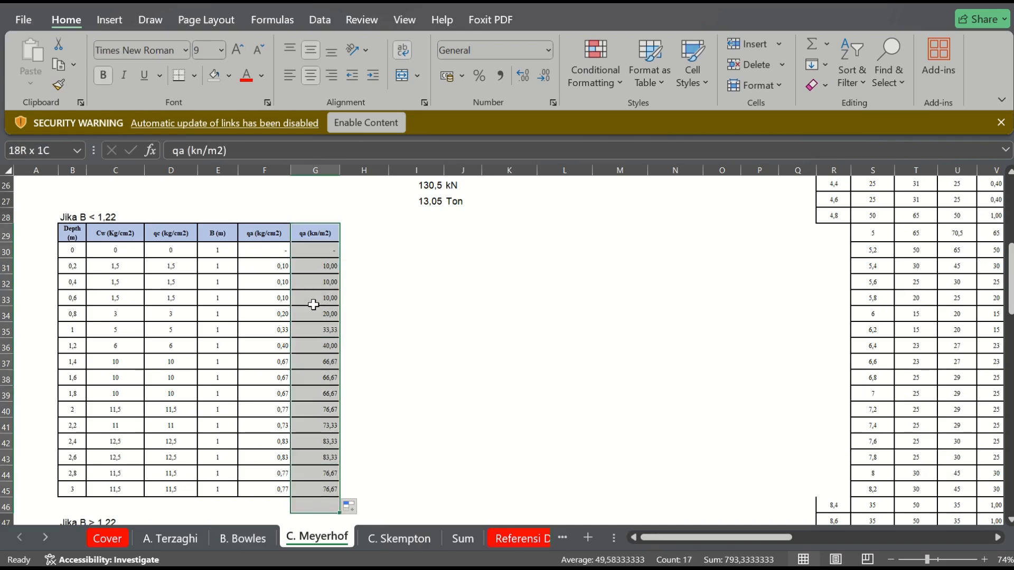
{"action": "key", "text": "shift+Up"}
{"action": "key", "text": "ctrl+c"}
{"action": "key", "text": "Down"}
{"action": "key", "text": "Down"}
{"action": "key", "text": "Down"}
{"action": "key", "text": "Down"}
{"action": "key", "text": "Down"}
{"action": "key", "text": "Down"}
{"action": "key", "text": "Down"}
{"action": "key", "text": "Down"}
{"action": "key", "text": "Down"}
{"action": "key", "text": "Down"}
{"action": "key", "text": "Down"}
{"action": "key", "text": "Down"}
{"action": "key", "text": "Down"}
{"action": "key", "text": "Down"}
{"action": "key", "text": "Down"}
{"action": "key", "text": "Down"}
{"action": "key", "text": "Down"}
{"action": "key", "text": "Down"}
{"action": "key", "text": "Down"}
{"action": "key", "text": "Down"}
{"action": "key", "text": "Down"}
{"action": "key", "text": "Down"}
{"action": "key", "text": "Down"}
{"action": "key", "text": "Down"}
{"action": "key", "text": "Down"}
{"action": "key", "text": "Down"}
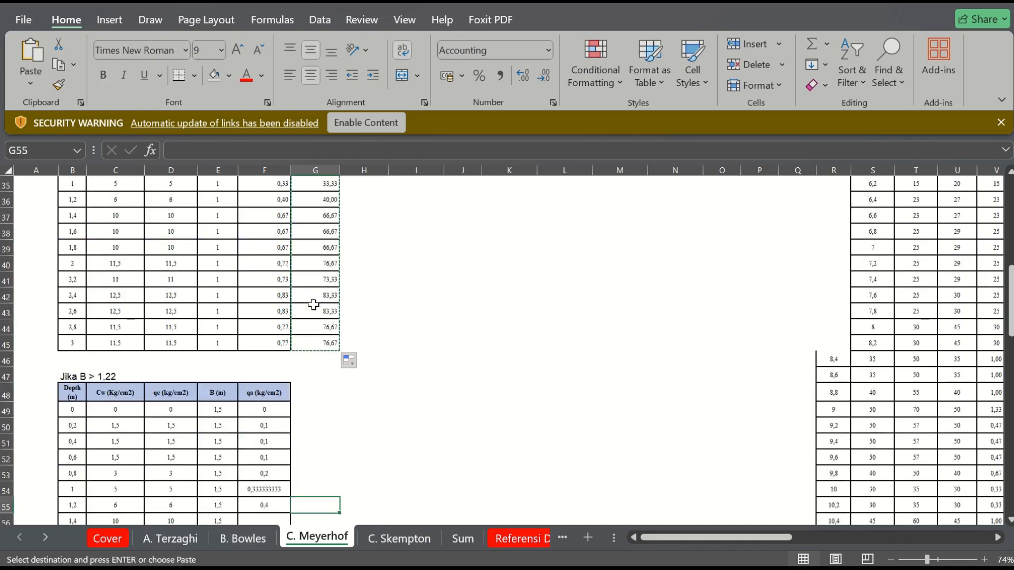
{"action": "key", "text": "Up"}
{"action": "key", "text": "Up"}
{"action": "key", "text": "Up"}
{"action": "key", "text": "Up"}
{"action": "key", "text": "Up"}
{"action": "key", "text": "Up"}
{"action": "key", "text": "Up"}
{"action": "key", "text": "ctrl+v"}
{"action": "left_click", "coordinate": [313, 304]}
{"action": "key", "text": "Left"}
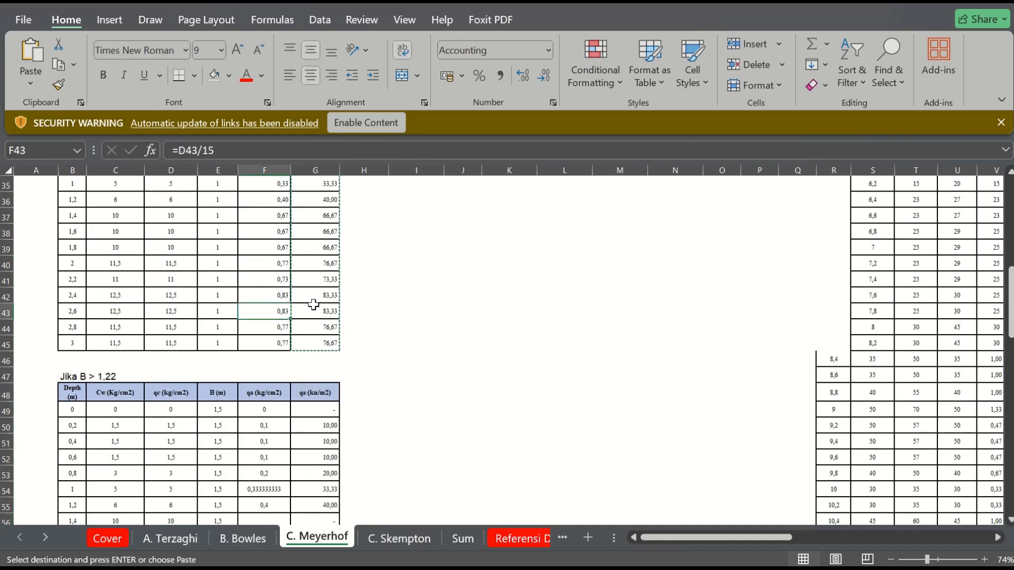
{"action": "key", "text": "Escape"}
{"action": "key", "text": "Up"}
{"action": "key", "text": "Up"}
{"action": "key", "text": "Left"}
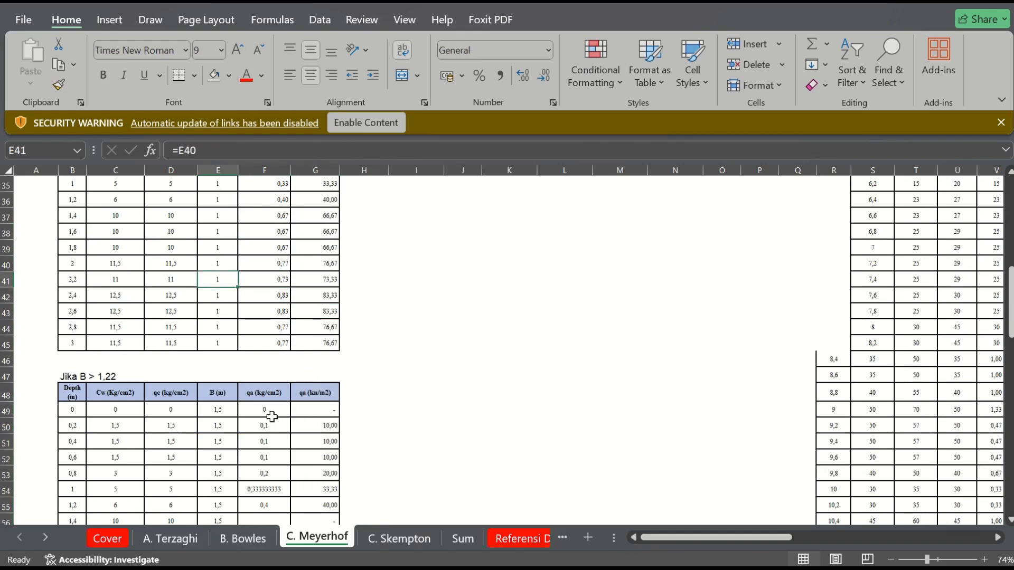
Copy the B > 1,22 qa formula text from C17 and paste it into D47 beside the "Jika B > 1,22" label.
{"action": "left_click", "coordinate": [271, 414]}
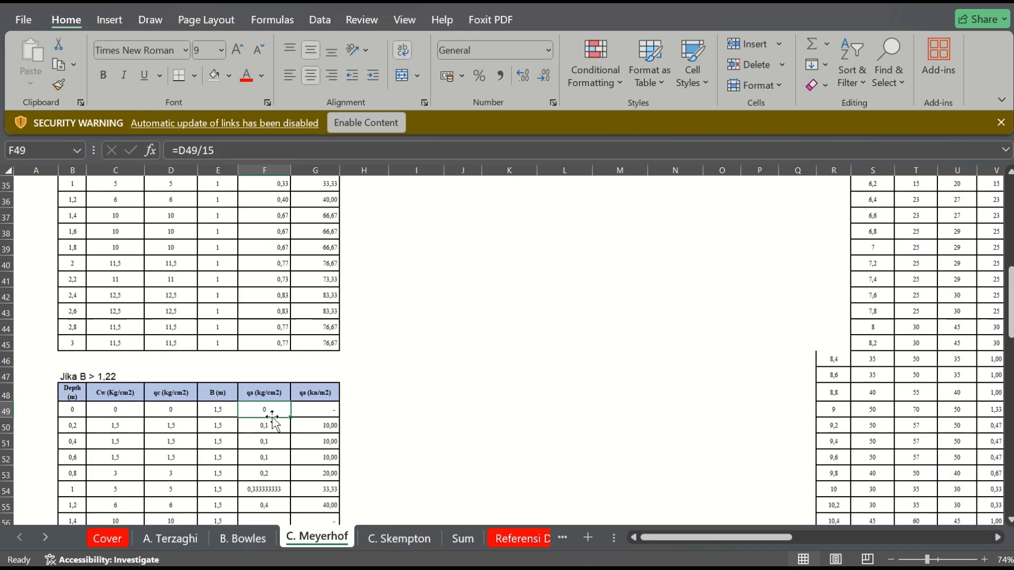
{"action": "left_click", "coordinate": [1001, 304]}
{"action": "key", "text": "ctrl+Up"}
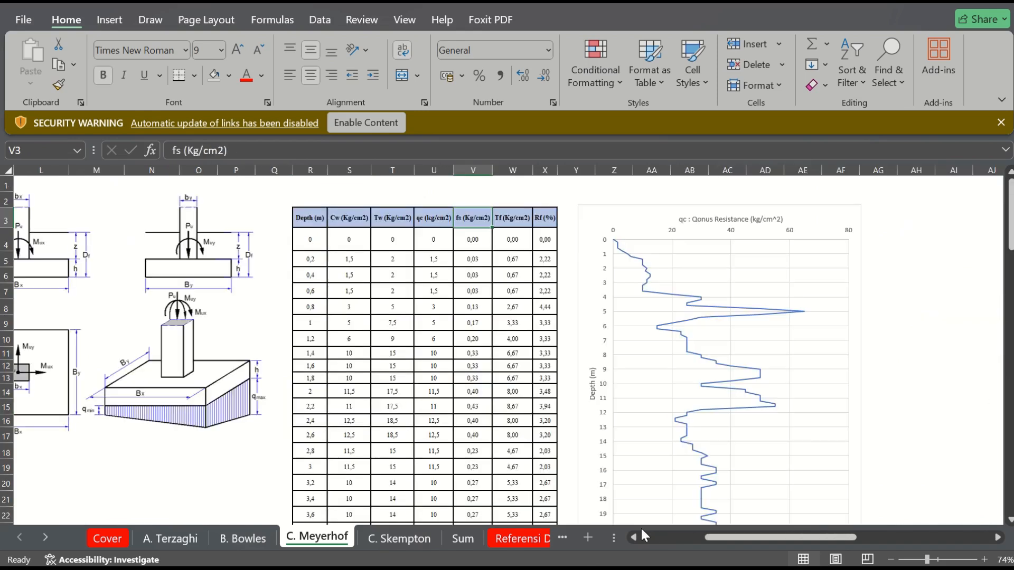
{"action": "scroll", "coordinate": [641, 527], "scroll_direction": "left", "scroll_amount": 5}
{"action": "left_click", "coordinate": [271, 434]}
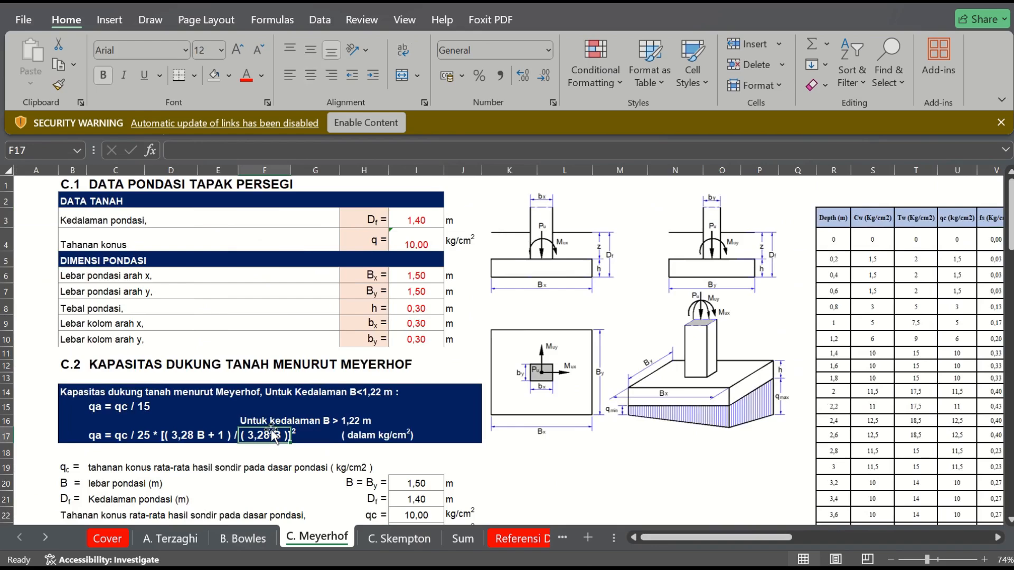
{"action": "key", "text": "Left"}
{"action": "key", "text": "Left"}
{"action": "key", "text": "Left"}
{"action": "key", "text": "ctrl+c"}
{"action": "key", "text": "Down"}
{"action": "key", "text": "Down"}
{"action": "key", "text": "Down"}
{"action": "key", "text": "Down"}
{"action": "key", "text": "Down"}
{"action": "key", "text": "Down"}
{"action": "key", "text": "Down"}
{"action": "key", "text": "Down"}
{"action": "key", "text": "Down"}
{"action": "key", "text": "Down"}
{"action": "key", "text": "Down"}
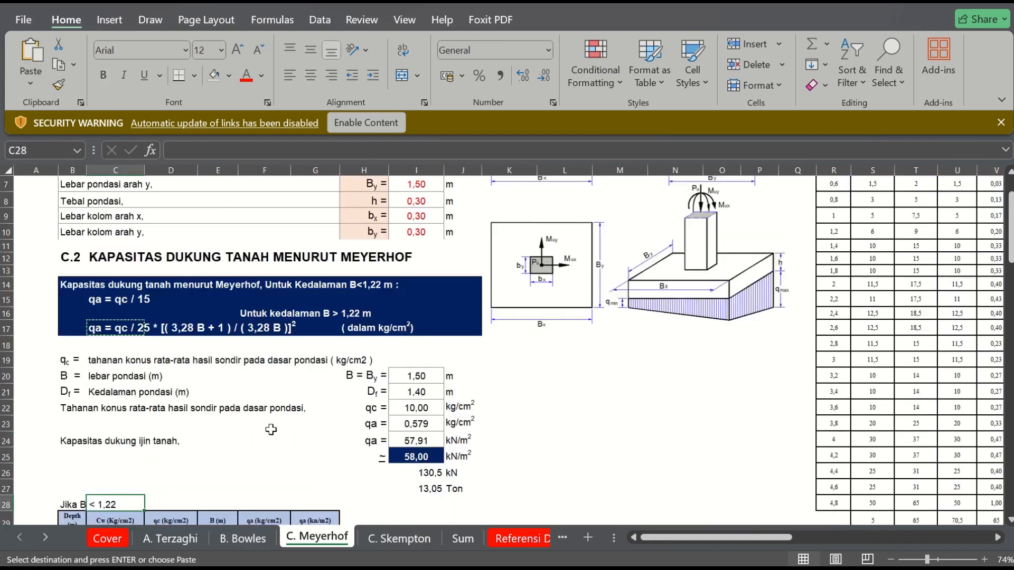
{"action": "key", "text": "Down"}
{"action": "key", "text": "Down"}
{"action": "key", "text": "Down"}
{"action": "key", "text": "Down"}
{"action": "key", "text": "Down"}
{"action": "key", "text": "Down"}
{"action": "key", "text": "Down"}
{"action": "key", "text": "Up"}
{"action": "key", "text": "Down"}
{"action": "key", "text": "Down"}
{"action": "key", "text": "Down"}
{"action": "key", "text": "Down"}
{"action": "key", "text": "Down"}
{"action": "key", "text": "Down"}
{"action": "key", "text": "Down"}
{"action": "key", "text": "Down"}
{"action": "key", "text": "Down"}
{"action": "key", "text": "Down"}
{"action": "key", "text": "Down"}
{"action": "key", "text": "Right"}
{"action": "key", "text": "Down"}
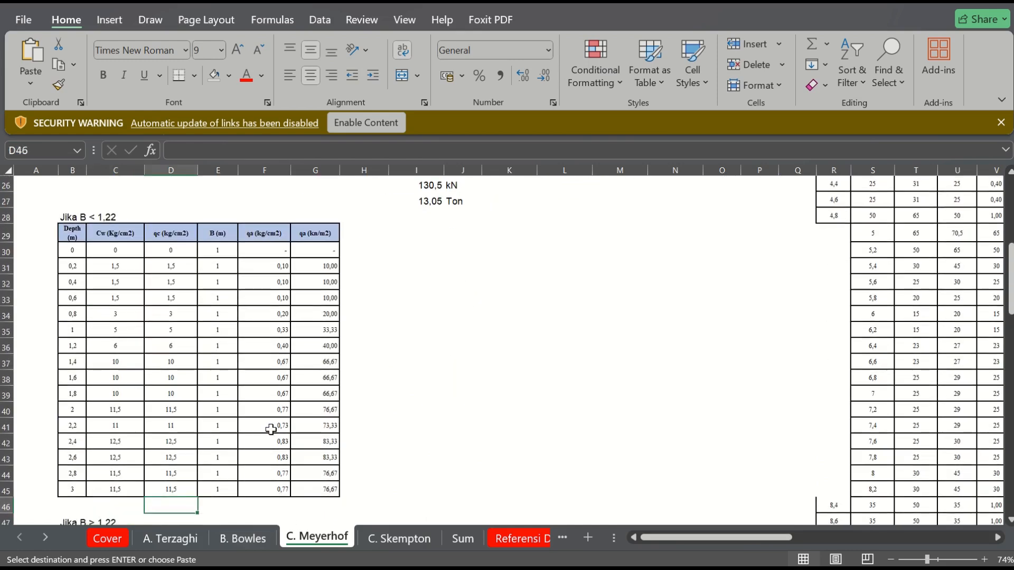
{"action": "key", "text": "Down"}
{"action": "key", "text": "ctrl+v"}
{"action": "key", "text": "Up"}
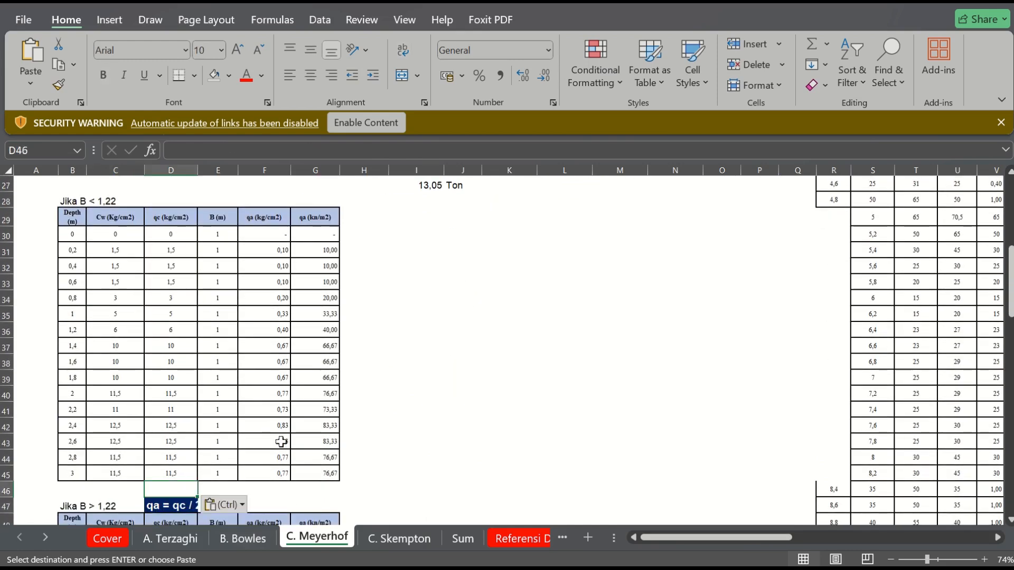
{"action": "key", "text": "Escape"}
Merge and center D47:H47 so the pasted qa formula text spans the five cells.
{"action": "key", "text": "Down"}
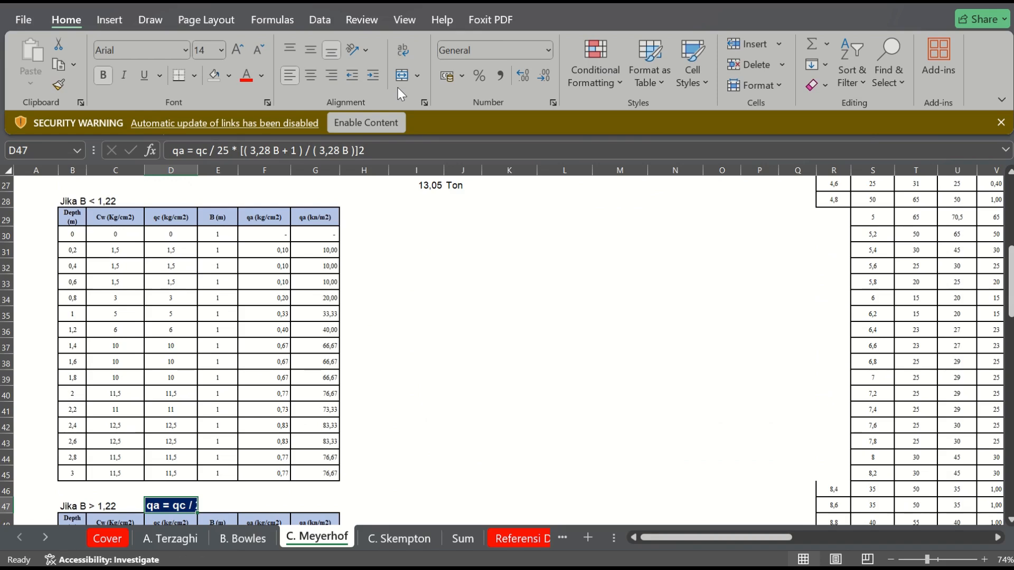
{"action": "key", "text": "shift+Right"}
{"action": "key", "text": "shift+Right"}
{"action": "key", "text": "shift+Right"}
{"action": "key", "text": "shift+Right"}
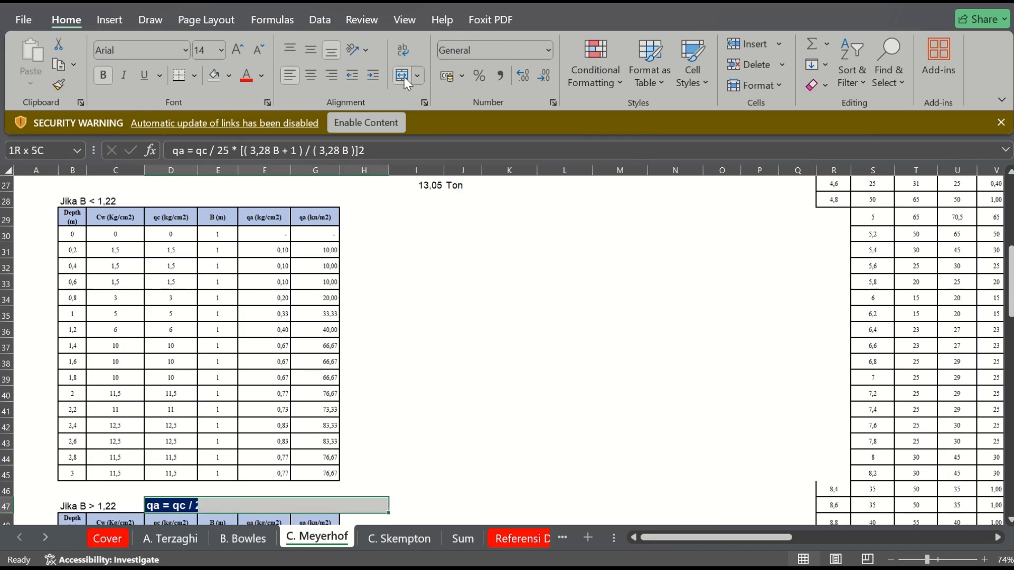
{"action": "left_click", "coordinate": [404, 77]}
Copy the "qa = qc / 15" text from C15 and paste it into D28 beside the "Jika B < 1,22" label.
{"action": "key", "text": "Page_Up"}
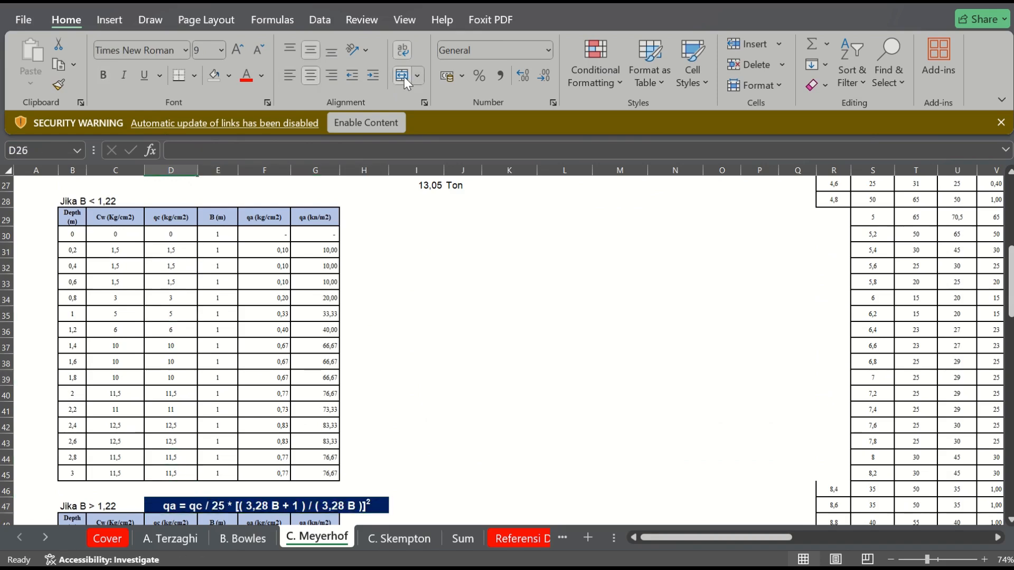
{"action": "key", "text": "Up"}
{"action": "key", "text": "Up"}
{"action": "key", "text": "Up"}
{"action": "key", "text": "Up"}
{"action": "key", "text": "Up"}
{"action": "key", "text": "Up"}
{"action": "key", "text": "Up"}
{"action": "key", "text": "Up"}
{"action": "key", "text": "Up"}
{"action": "key", "text": "Up"}
{"action": "key", "text": "Up"}
{"action": "key", "text": "Left"}
{"action": "key", "text": "Left"}
{"action": "key", "text": "Right"}
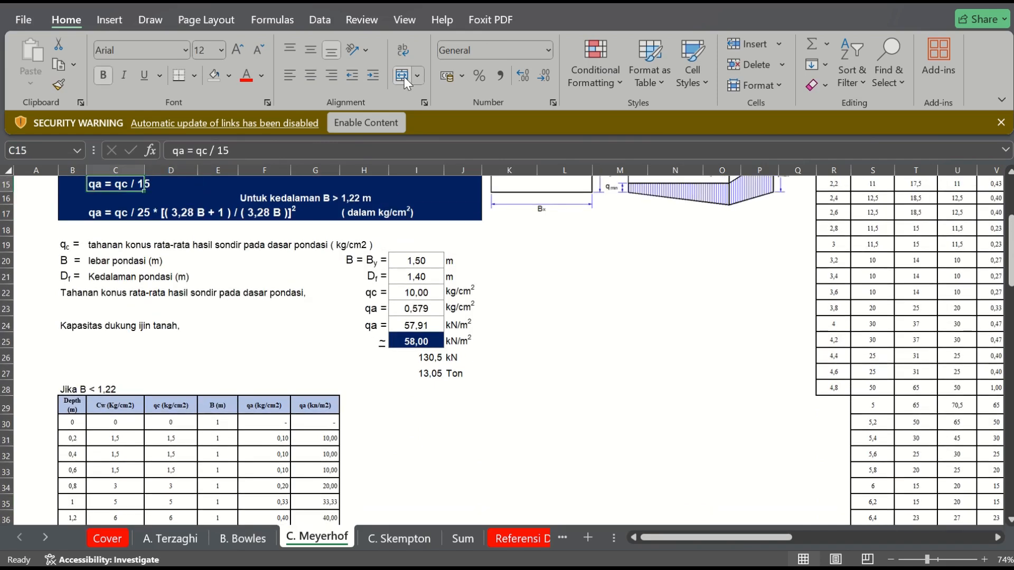
{"action": "key", "text": "ctrl+c"}
{"action": "key", "text": "Down"}
{"action": "key", "text": "Down"}
{"action": "key", "text": "Down"}
{"action": "key", "text": "Down"}
{"action": "key", "text": "Down"}
{"action": "key", "text": "Down"}
{"action": "key", "text": "Down"}
{"action": "key", "text": "Down"}
{"action": "key", "text": "Down"}
{"action": "key", "text": "Right"}
{"action": "key", "text": "Down"}
{"action": "key", "text": "Down"}
{"action": "key", "text": "Down"}
{"action": "key", "text": "Down"}
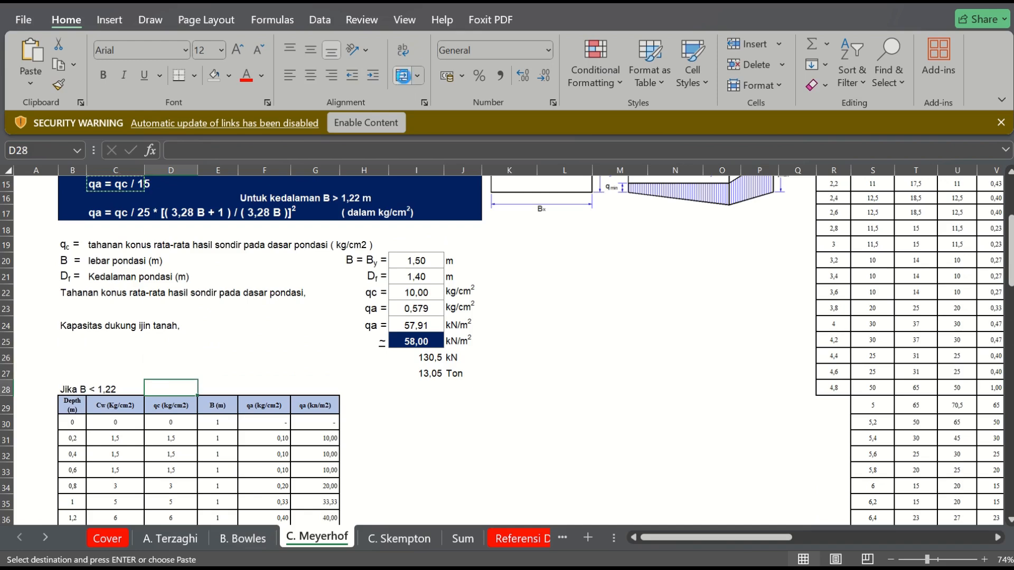
{"action": "key", "text": "ctrl+v"}
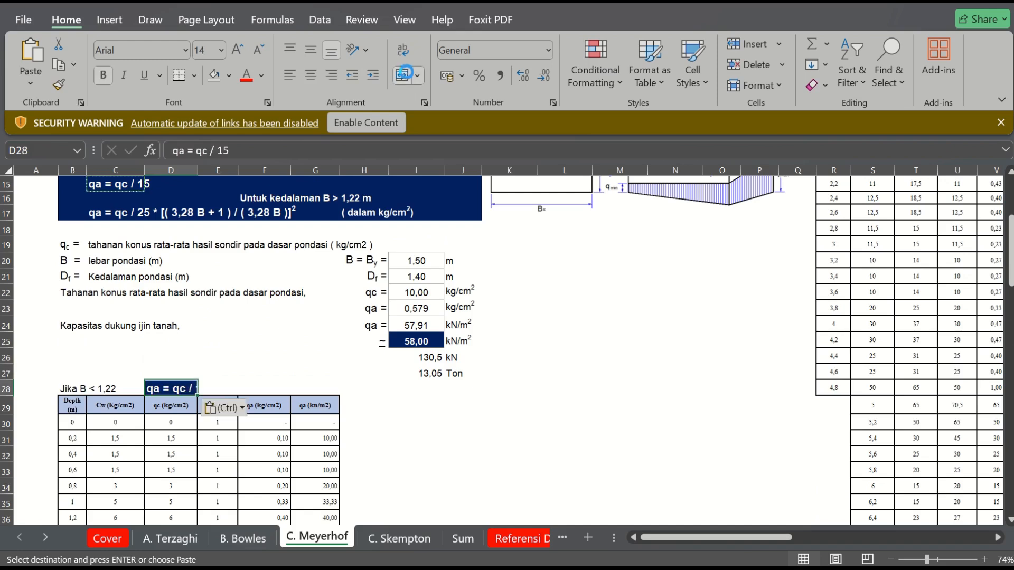
Merge and center D28:G28 so the "qa = qc / 15" text spans the four cells.
{"action": "left_click", "coordinate": [406, 72]}
{"action": "key", "text": "shift+Right"}
{"action": "key", "text": "shift+Right"}
{"action": "key", "text": "shift+Right"}
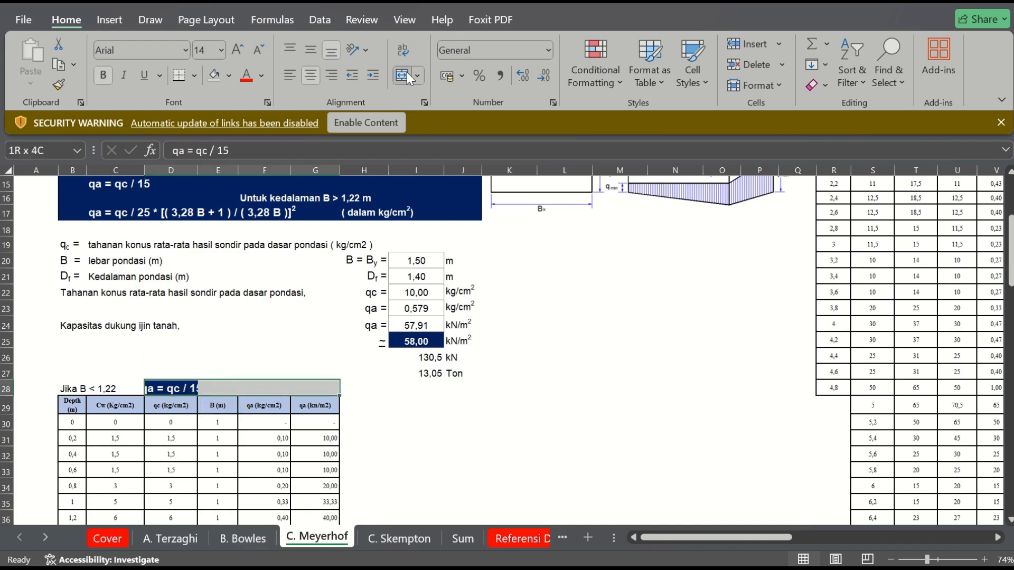
{"action": "left_click", "coordinate": [408, 76]}
Replace the formula in F49 of the B > 1,22 table with =(D49/25)*(((3,28*E49)+1)/(3,28))^2.
{"action": "key", "text": "Right"}
{"action": "key", "text": "Down"}
{"action": "key", "text": "Down"}
{"action": "key", "text": "Down"}
{"action": "key", "text": "Down"}
{"action": "key", "text": "Down"}
{"action": "key", "text": "Down"}
{"action": "key", "text": "Down"}
{"action": "key", "text": "Down"}
{"action": "key", "text": "Down"}
{"action": "key", "text": "Down"}
{"action": "key", "text": "Down"}
{"action": "key", "text": "Down"}
{"action": "key", "text": "Down"}
{"action": "key", "text": "Down"}
{"action": "key", "text": "Down"}
{"action": "key", "text": "Down"}
{"action": "key", "text": "Down"}
{"action": "key", "text": "Down"}
{"action": "key", "text": "Down"}
{"action": "key", "text": "Down"}
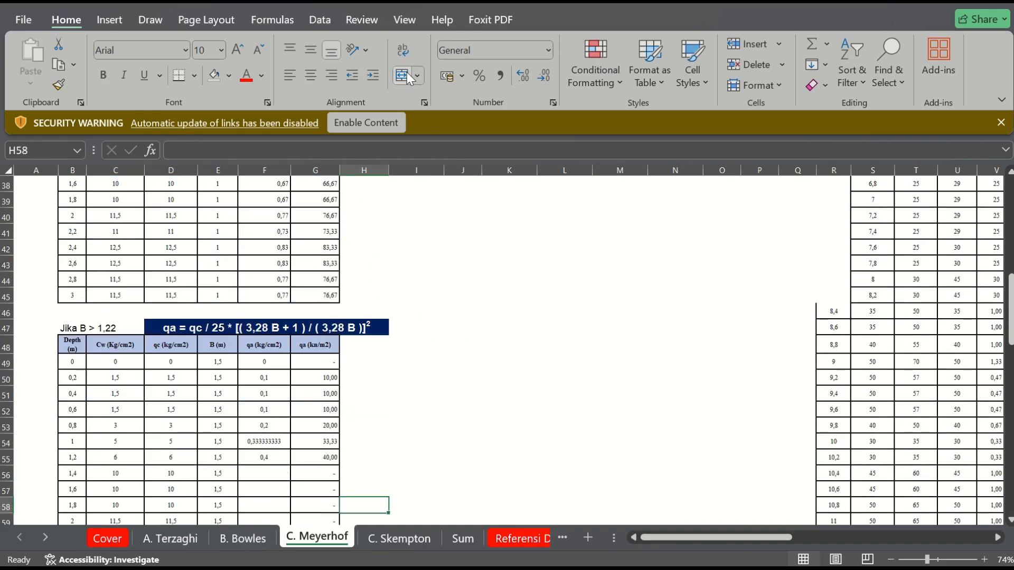
{"action": "key", "text": "Up"}
{"action": "key", "text": "Left"}
{"action": "key", "text": "Down"}
{"action": "key", "text": "Down"}
{"action": "key", "text": "Down"}
{"action": "key", "text": "Down"}
{"action": "key", "text": "Down"}
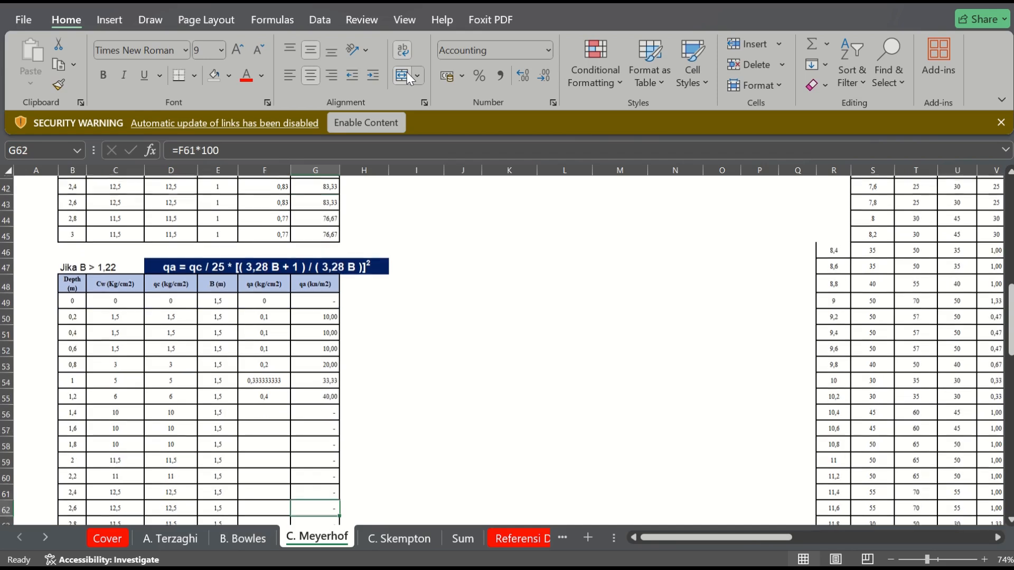
{"action": "left_click", "coordinate": [310, 301]}
{"action": "key", "text": "Left"}
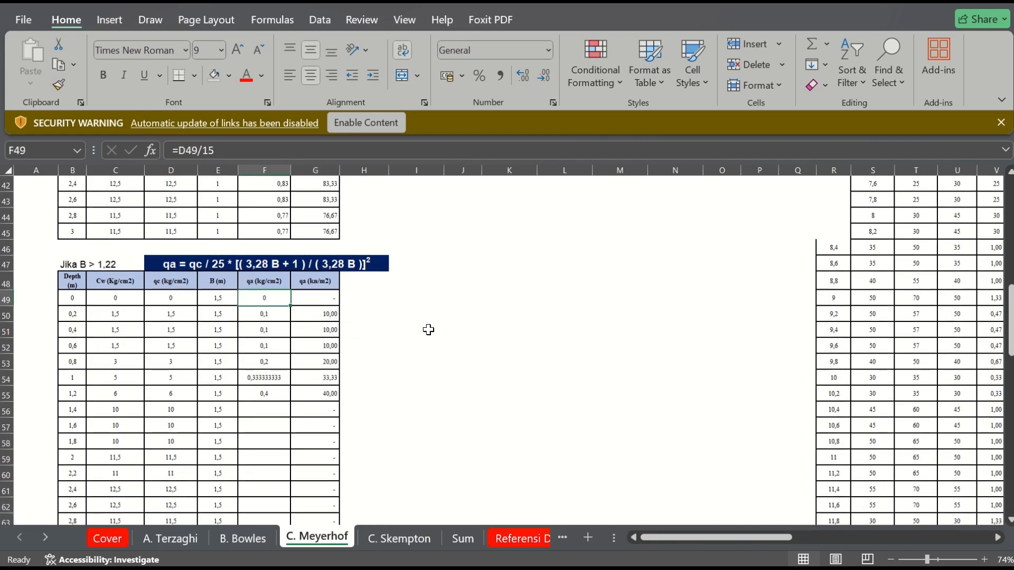
{"action": "type", "text": "="}
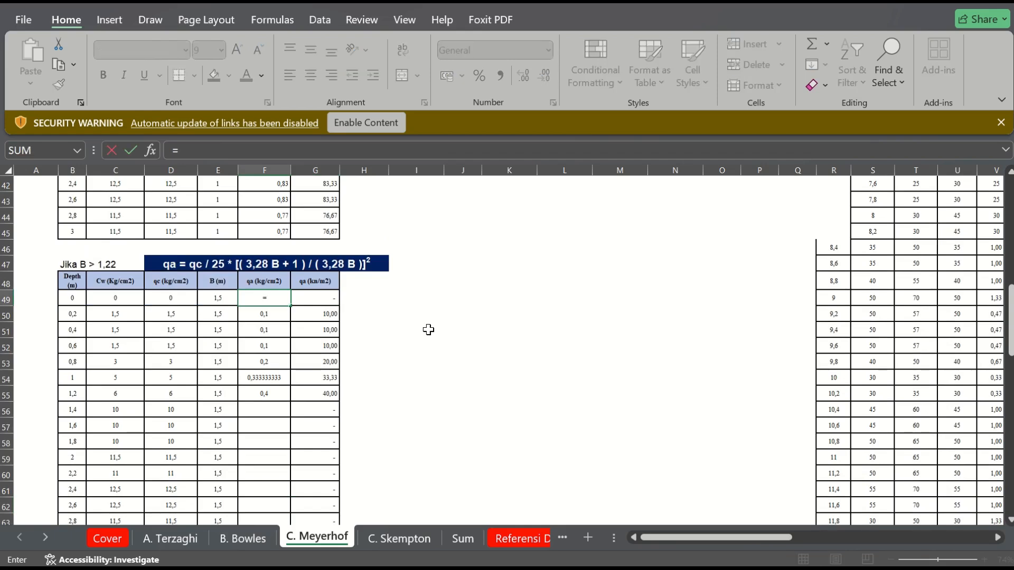
{"action": "type", "text": "("}
{"action": "key", "text": "Left"}
{"action": "key", "text": "Left"}
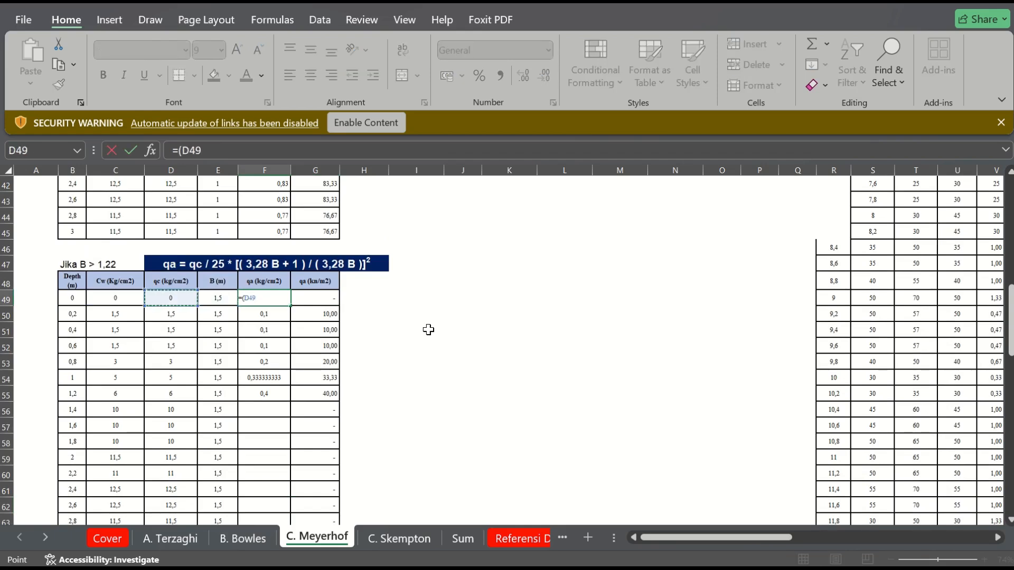
{"action": "type", "text": "/25)*"}
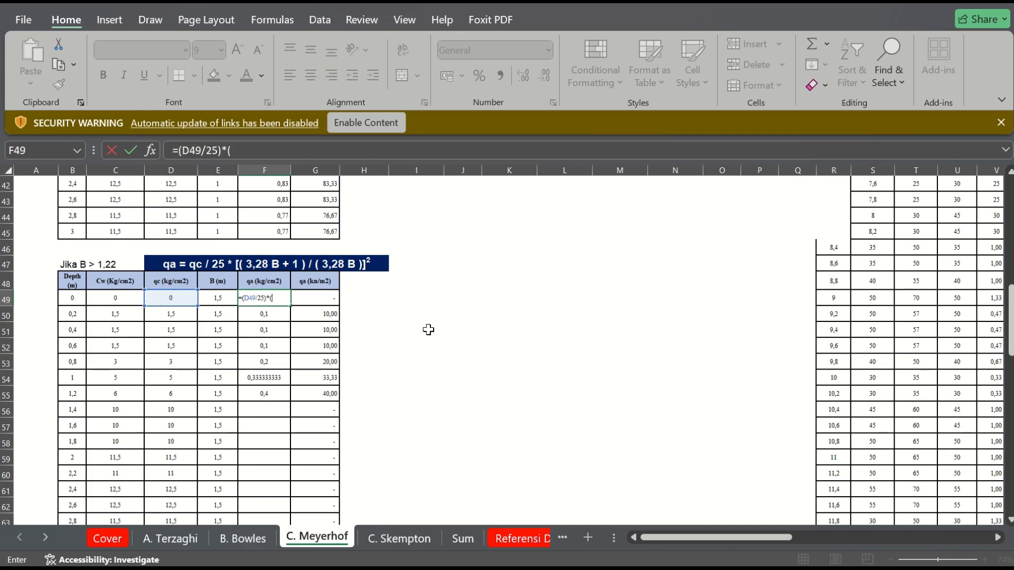
{"action": "type", "text": "(((3,28*"}
{"action": "left_click", "coordinate": [226, 306]}
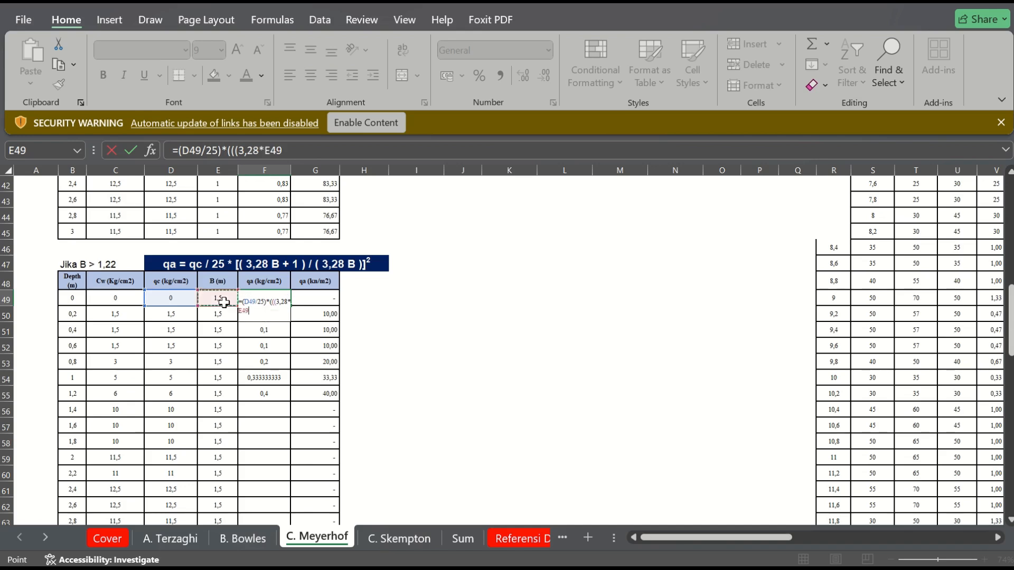
{"action": "type", "text": ")+1"}
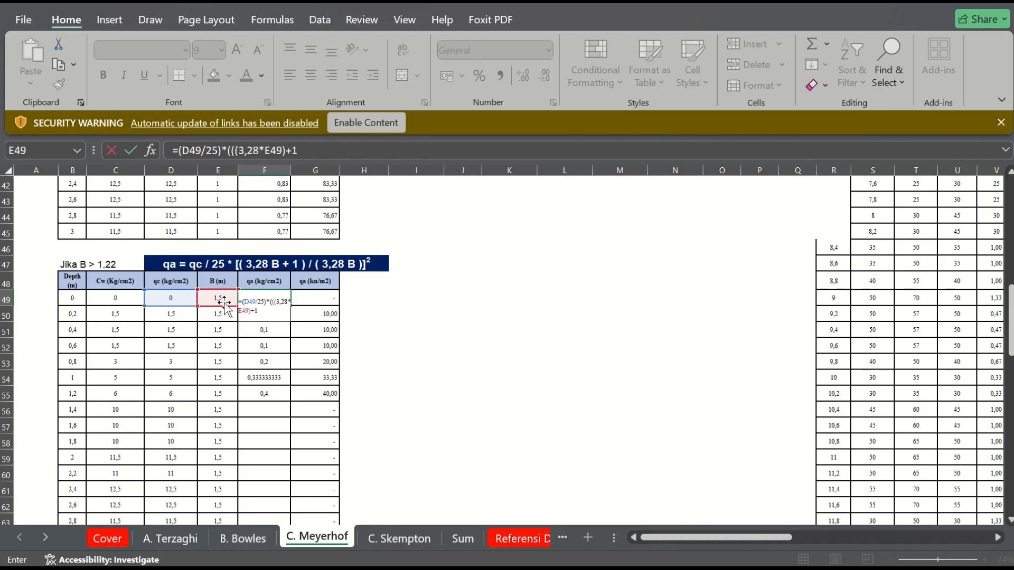
{"action": "type", "text": "_"}
{"action": "key", "text": "BackSpace"}
{"action": "type", "text": "^"}
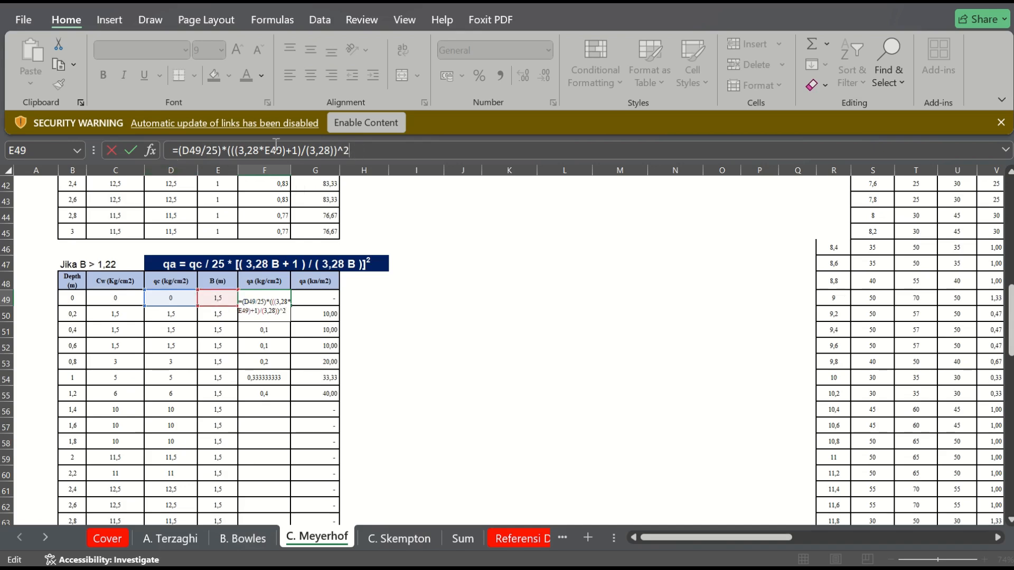
{"action": "type", "text": "2"}
{"action": "key", "text": "Return"}
Check the F49 formula and fill it down the qa (kg/cm2) column to F64.
{"action": "left_click", "coordinate": [271, 303]}
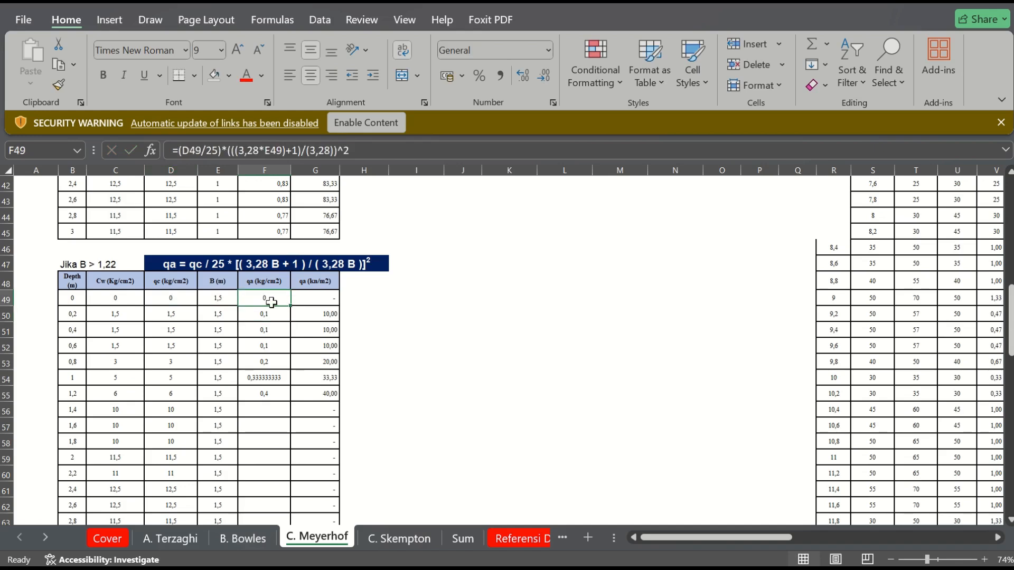
{"action": "left_click", "coordinate": [270, 152]}
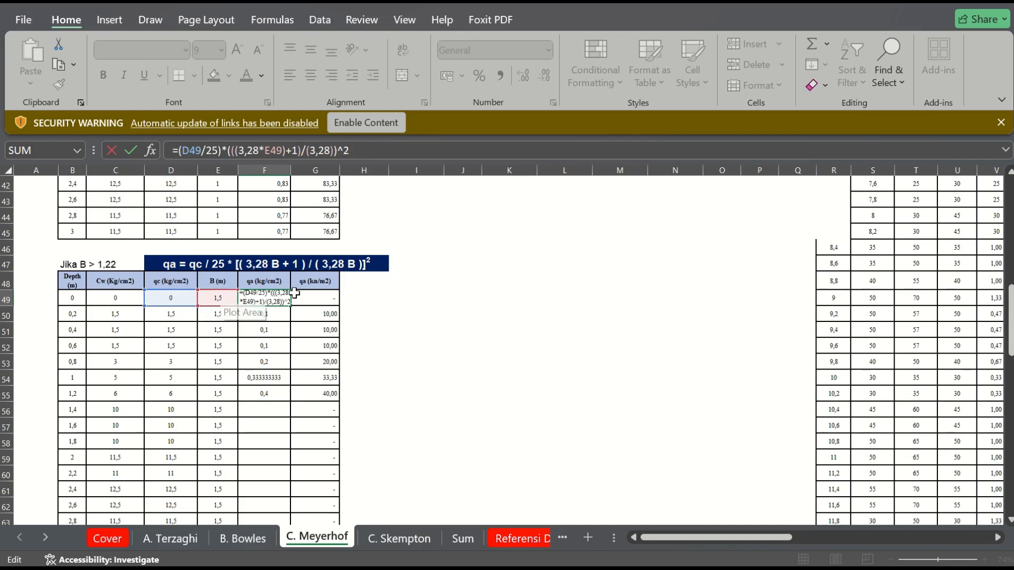
{"action": "key", "text": "Escape"}
{"action": "left_click_drag", "start_coordinate": [290, 306], "coordinate": [285, 507]}
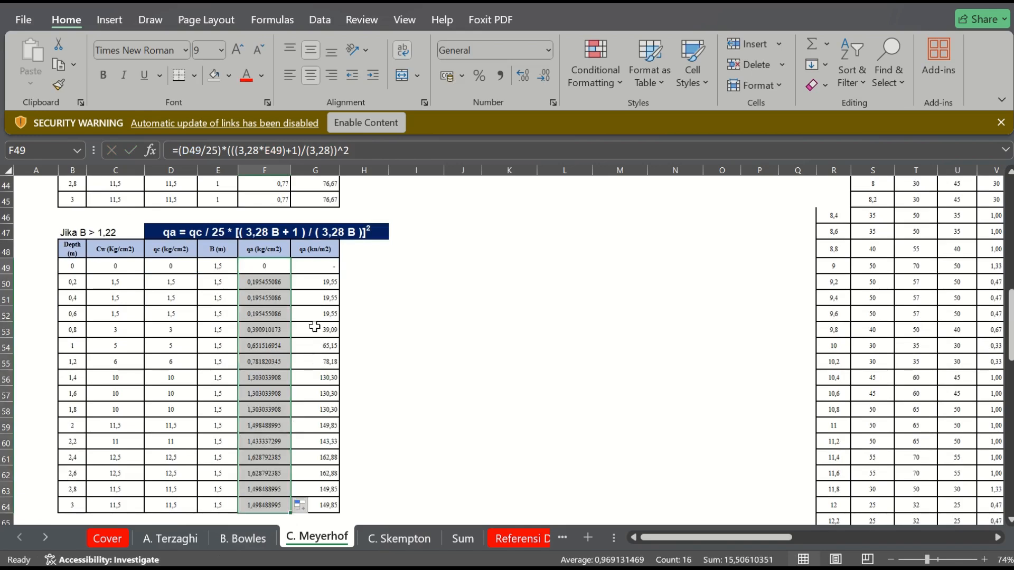
Fill the G49 formula =F49*100 down the qa (kn/m2) column to G64.
{"action": "left_click", "coordinate": [323, 268]}
{"action": "left_click_drag", "start_coordinate": [342, 276], "coordinate": [341, 508]}
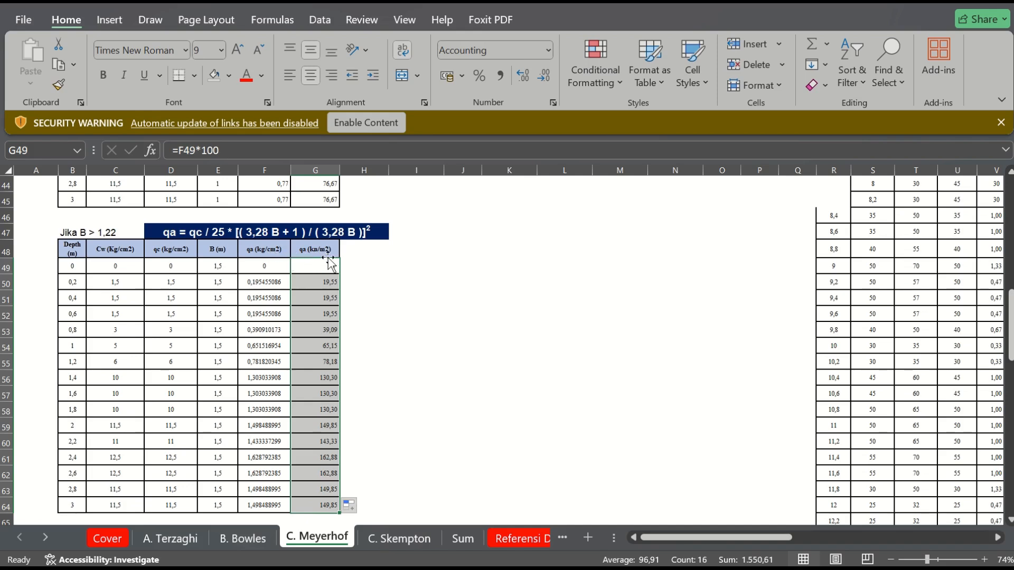
Review the formula headings, B values and qa results of the B < 1,22 and B > 1,22 tables.
{"action": "left_click", "coordinate": [313, 336]}
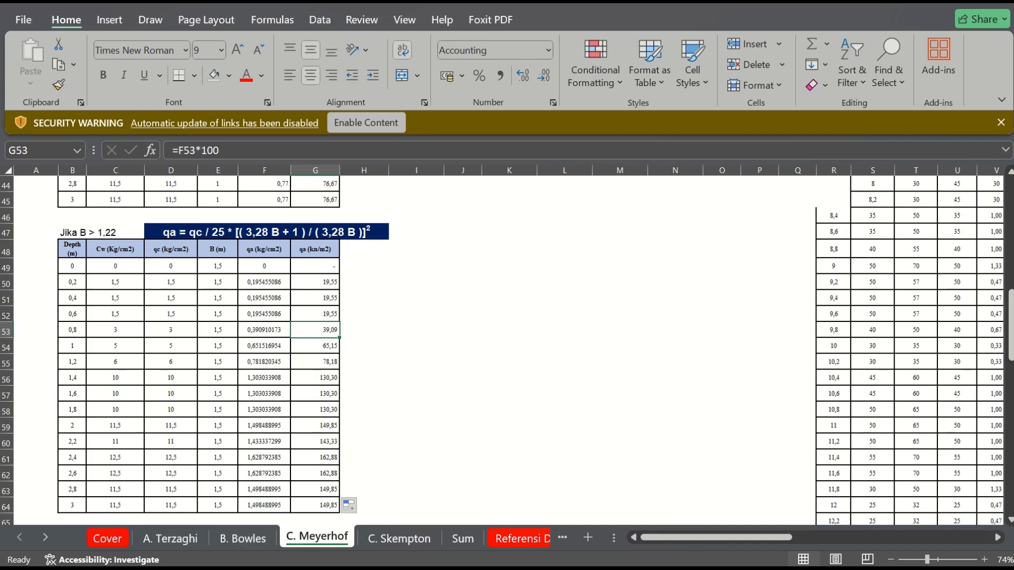
{"action": "left_click_drag", "start_coordinate": [1008, 350], "coordinate": [1011, 320]}
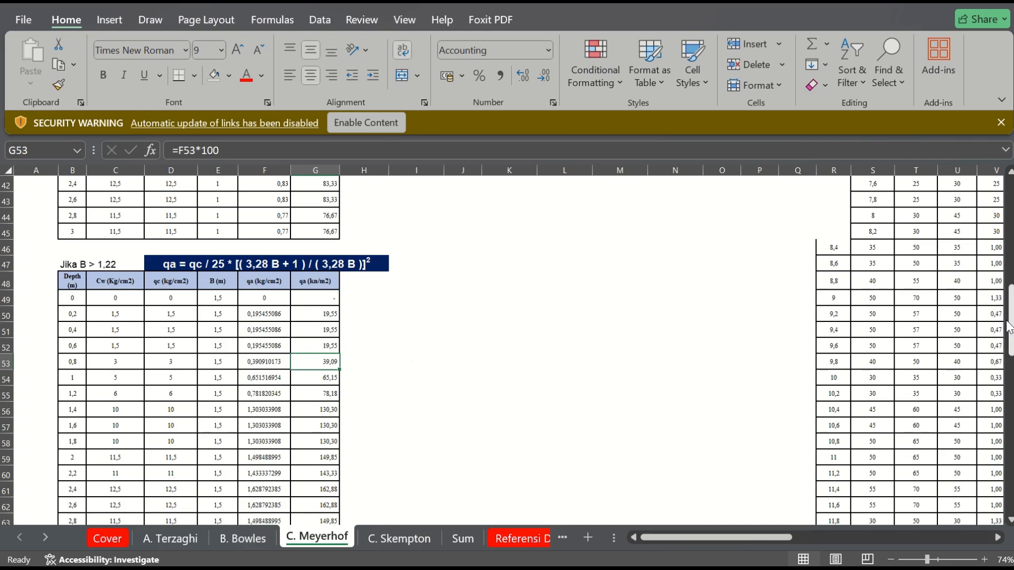
{"action": "left_click_drag", "start_coordinate": [1010, 332], "coordinate": [1003, 298]}
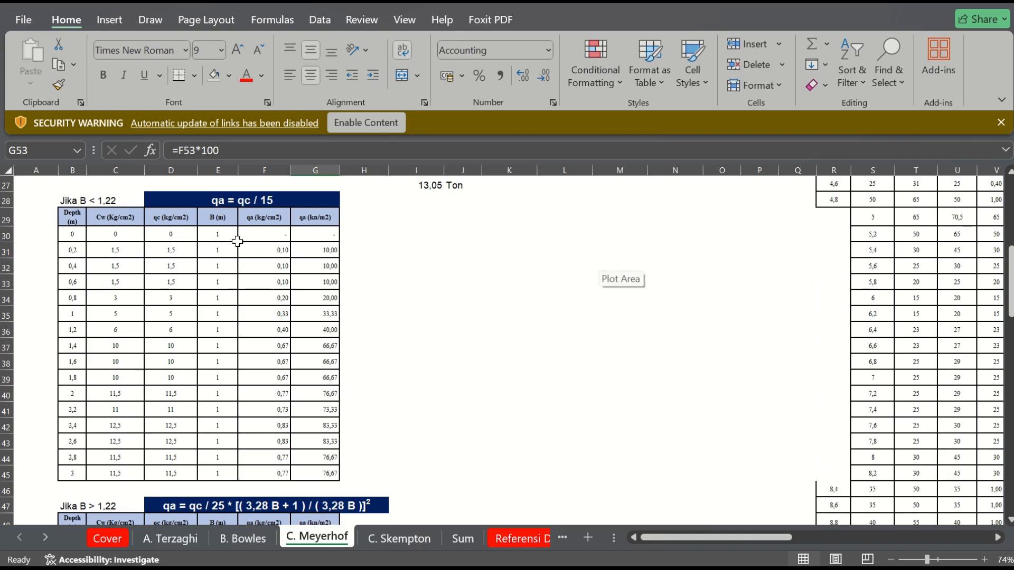
{"action": "left_click", "coordinate": [246, 201]}
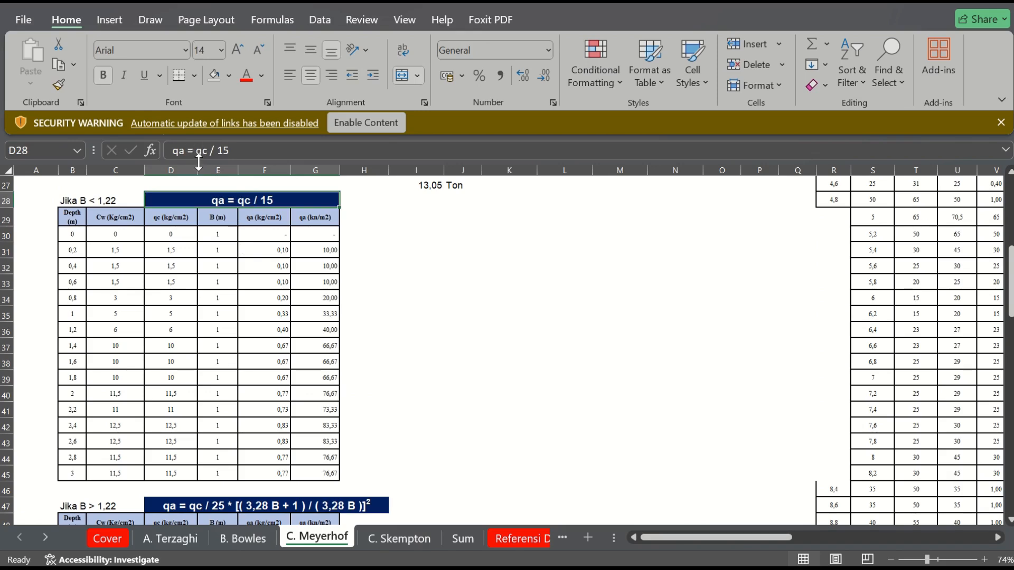
{"action": "left_click", "coordinate": [222, 231]}
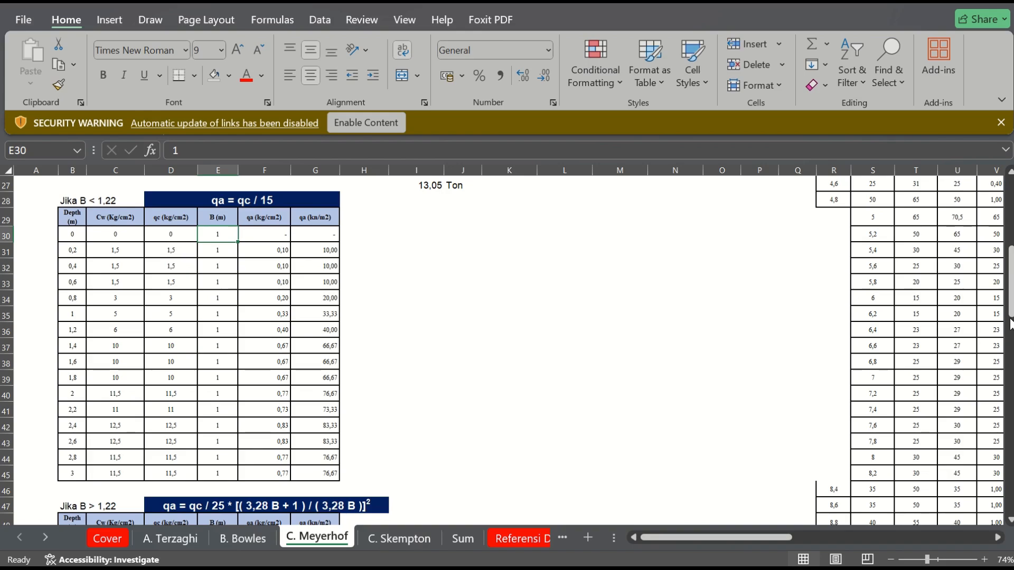
{"action": "left_click_drag", "start_coordinate": [1011, 313], "coordinate": [1011, 360]}
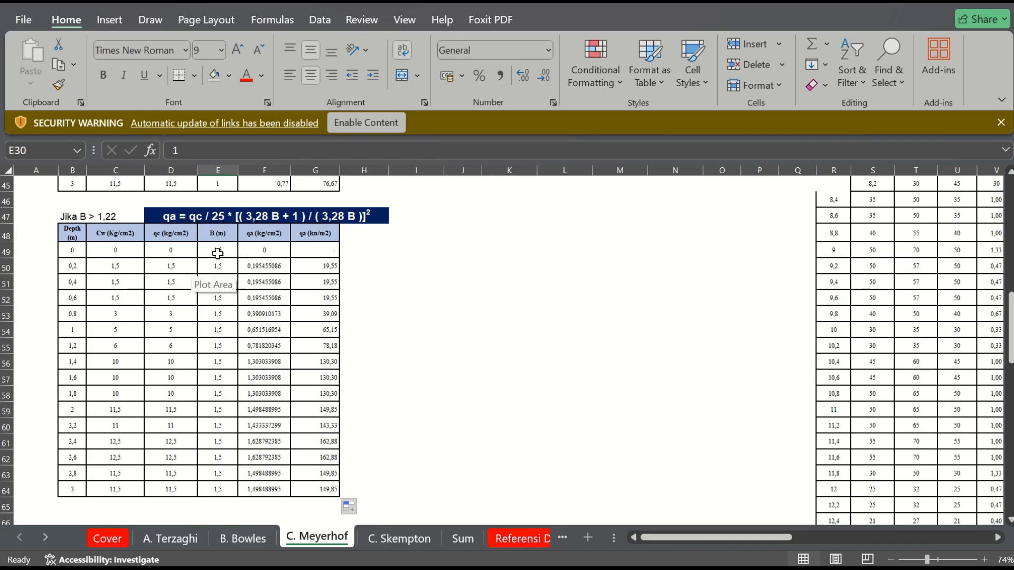
{"action": "left_click_drag", "start_coordinate": [1009, 343], "coordinate": [1009, 311]}
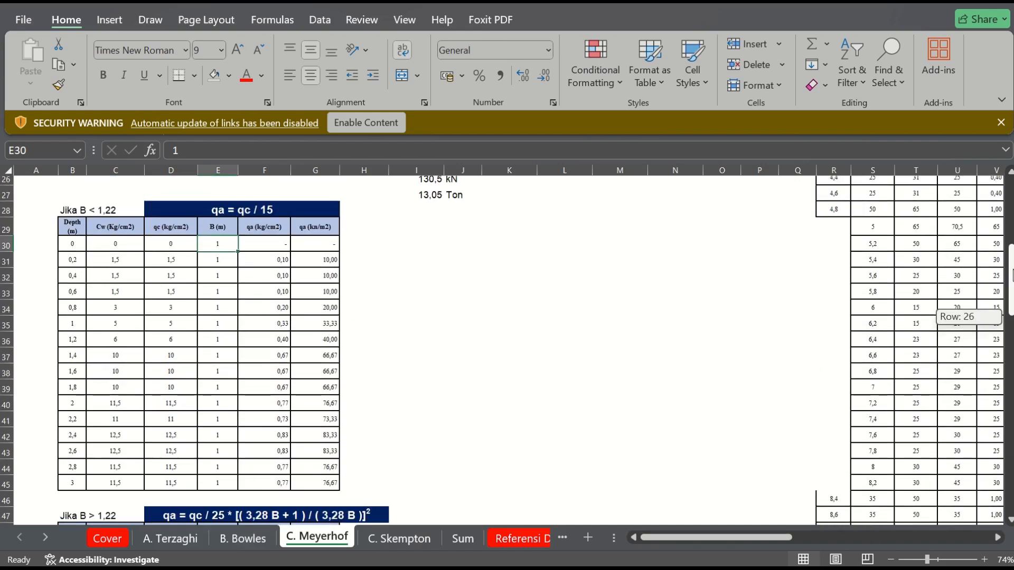
{"action": "left_click_drag", "start_coordinate": [1010, 312], "coordinate": [1009, 312]}
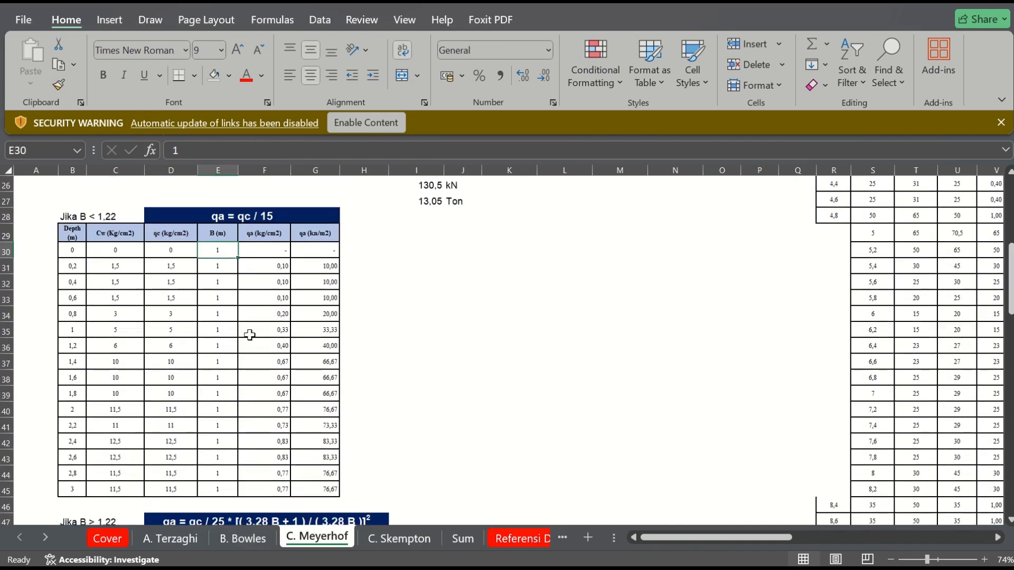
{"action": "left_click", "coordinate": [1010, 361]}
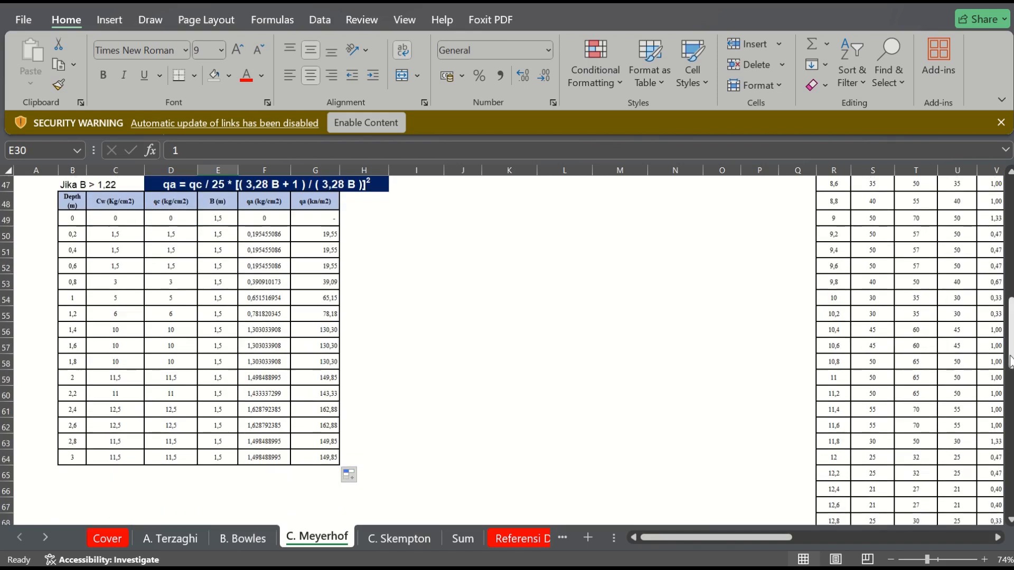
Try a B value of 2 in E49 of the B > 1,22 table and undo the change.
{"action": "left_click", "coordinate": [217, 222]}
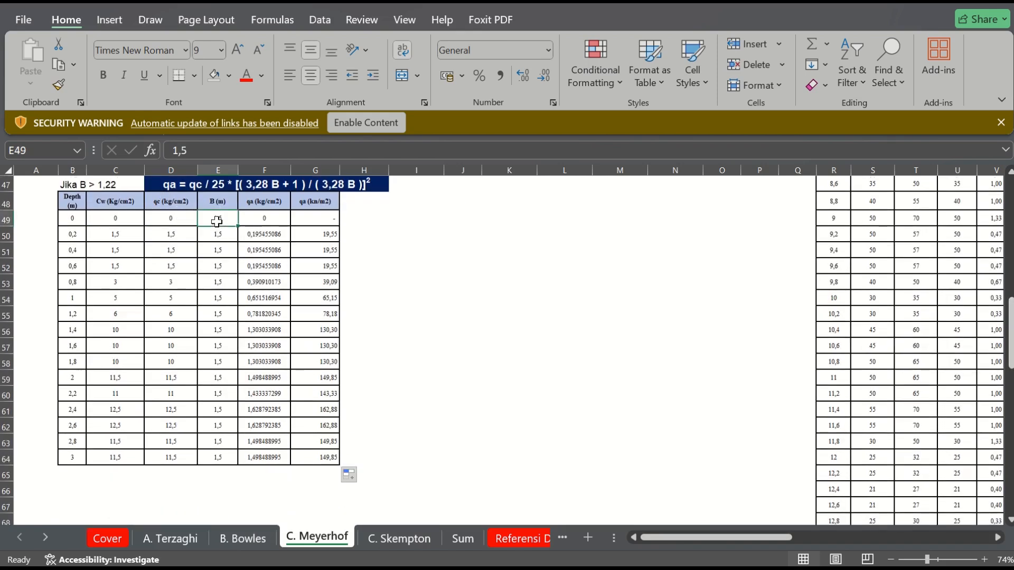
{"action": "type", "text": "2"}
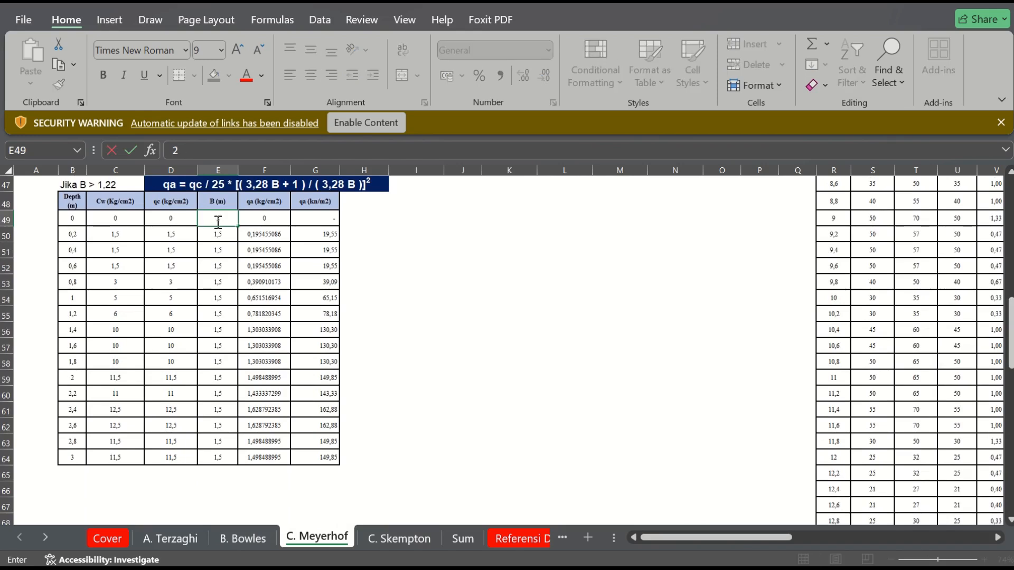
{"action": "key", "text": "Return"}
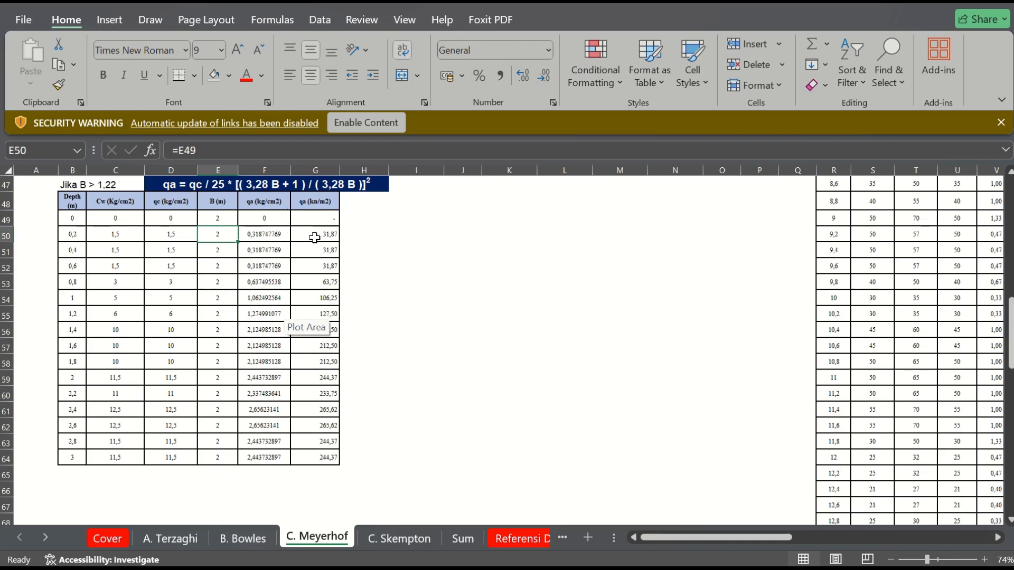
{"action": "key", "text": "ctrl+z"}
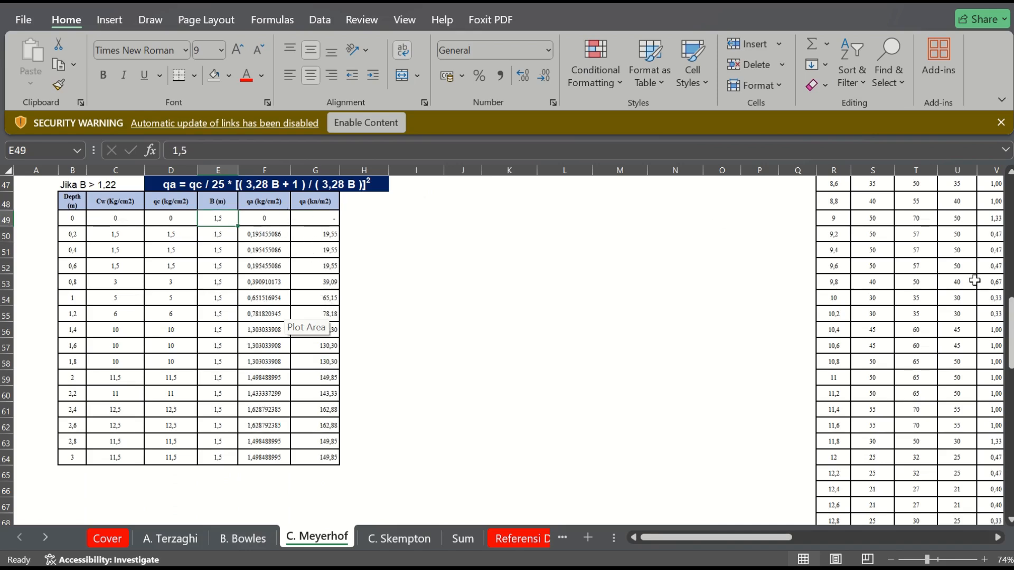
{"action": "left_click_drag", "start_coordinate": [1010, 332], "coordinate": [1009, 317]}
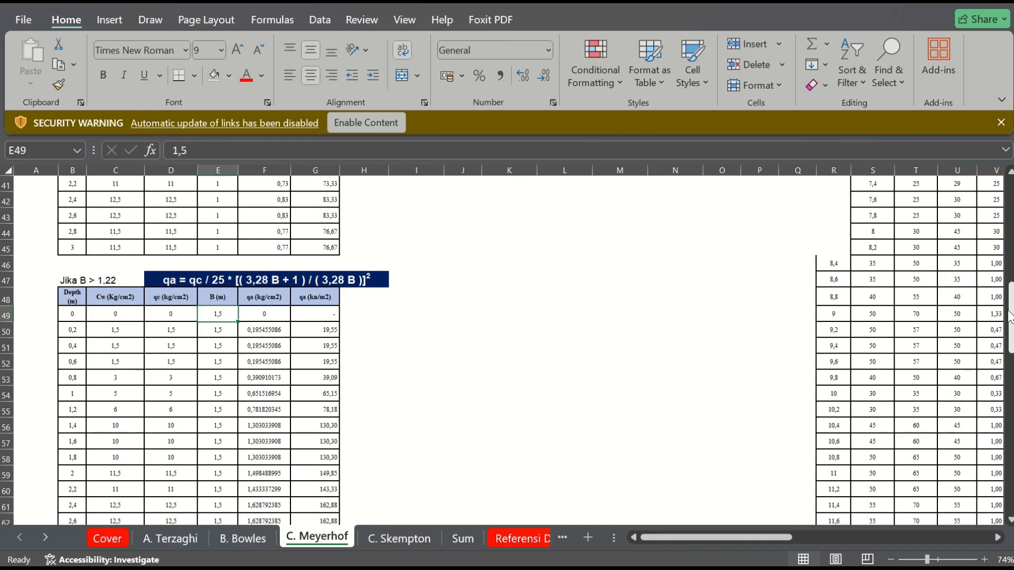
{"action": "left_click_drag", "start_coordinate": [1009, 316], "coordinate": [1009, 313]}
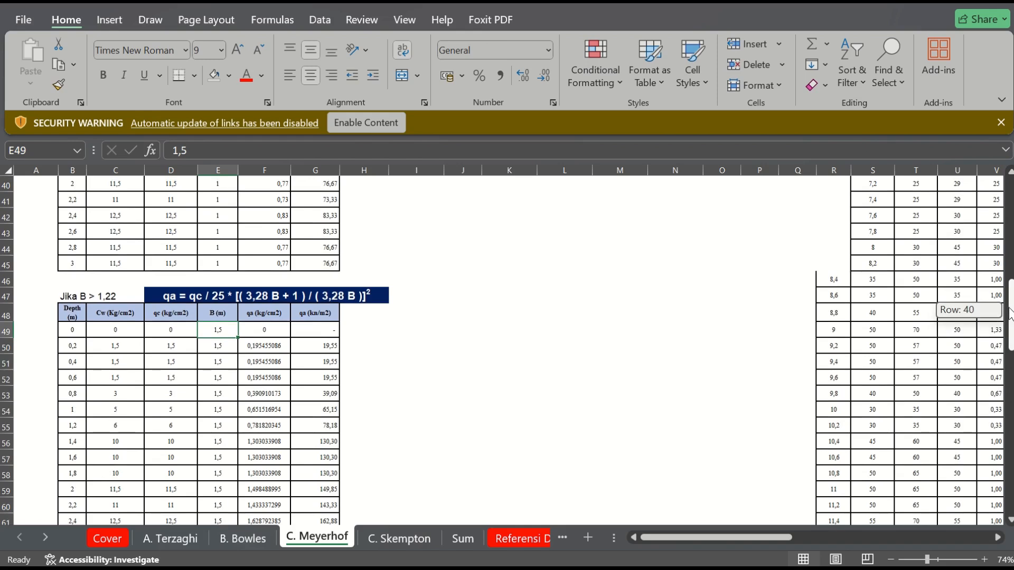
{"action": "left_click_drag", "start_coordinate": [1010, 313], "coordinate": [1010, 314]}
{"action": "left_click_drag", "start_coordinate": [1010, 314], "coordinate": [1010, 313]}
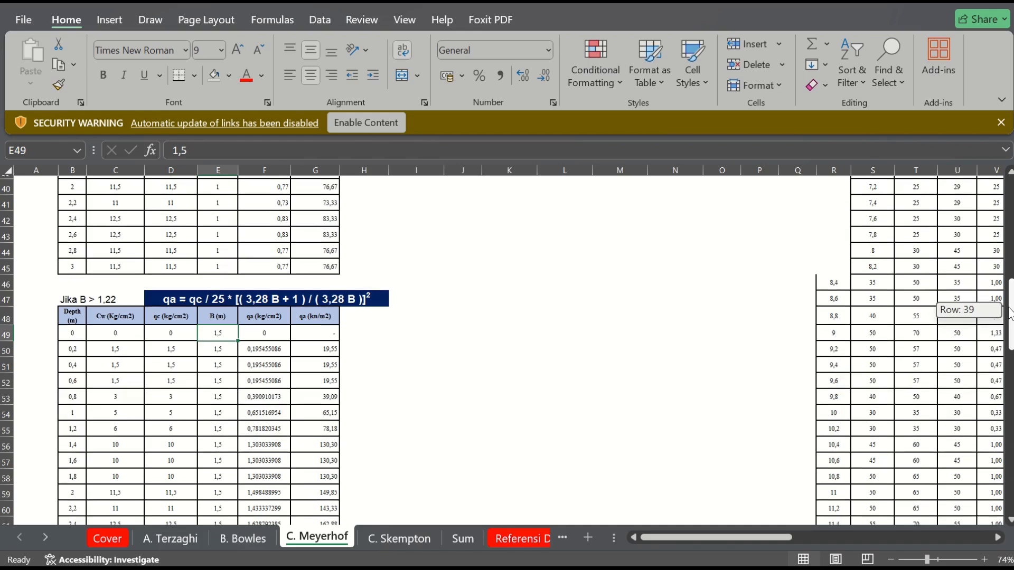
{"action": "left_click_drag", "start_coordinate": [1010, 313], "coordinate": [1008, 304]}
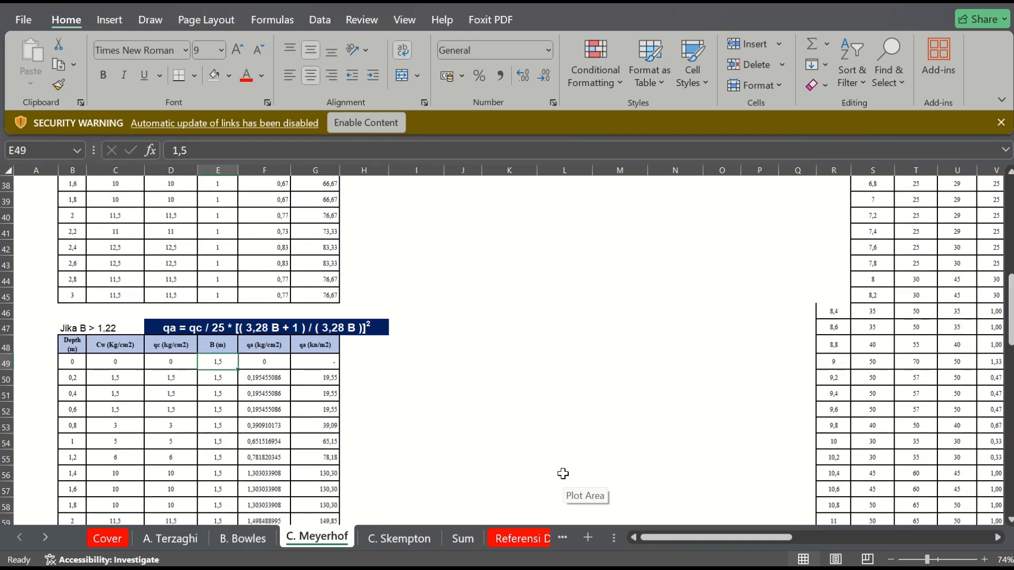